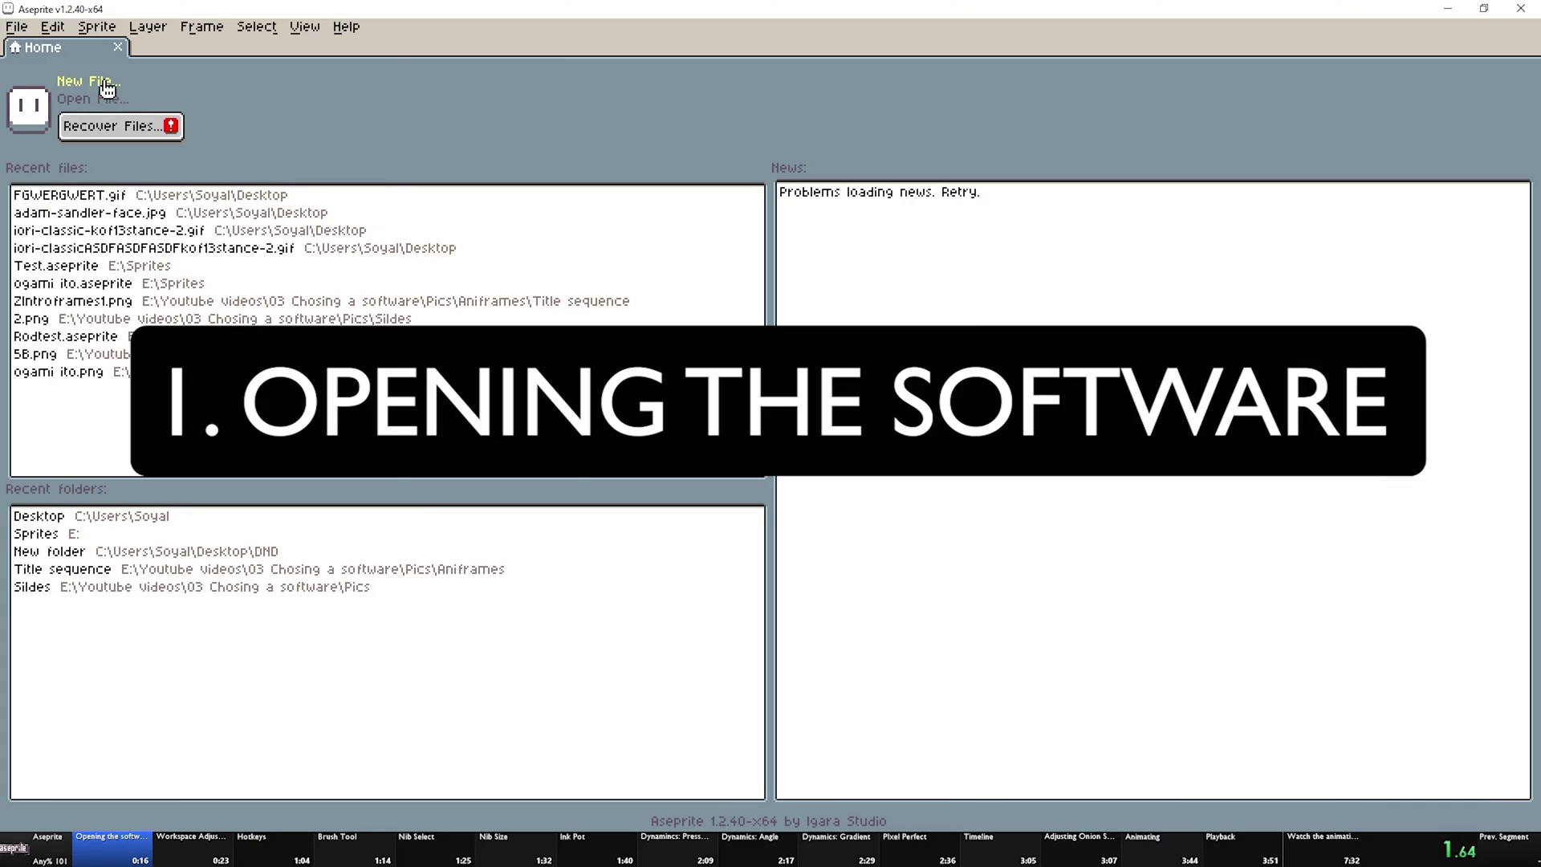
Create a 1280×720 RGBA sprite with a white background and pan the canvas into view
{"action": "left_click", "coordinate": [108, 87]}
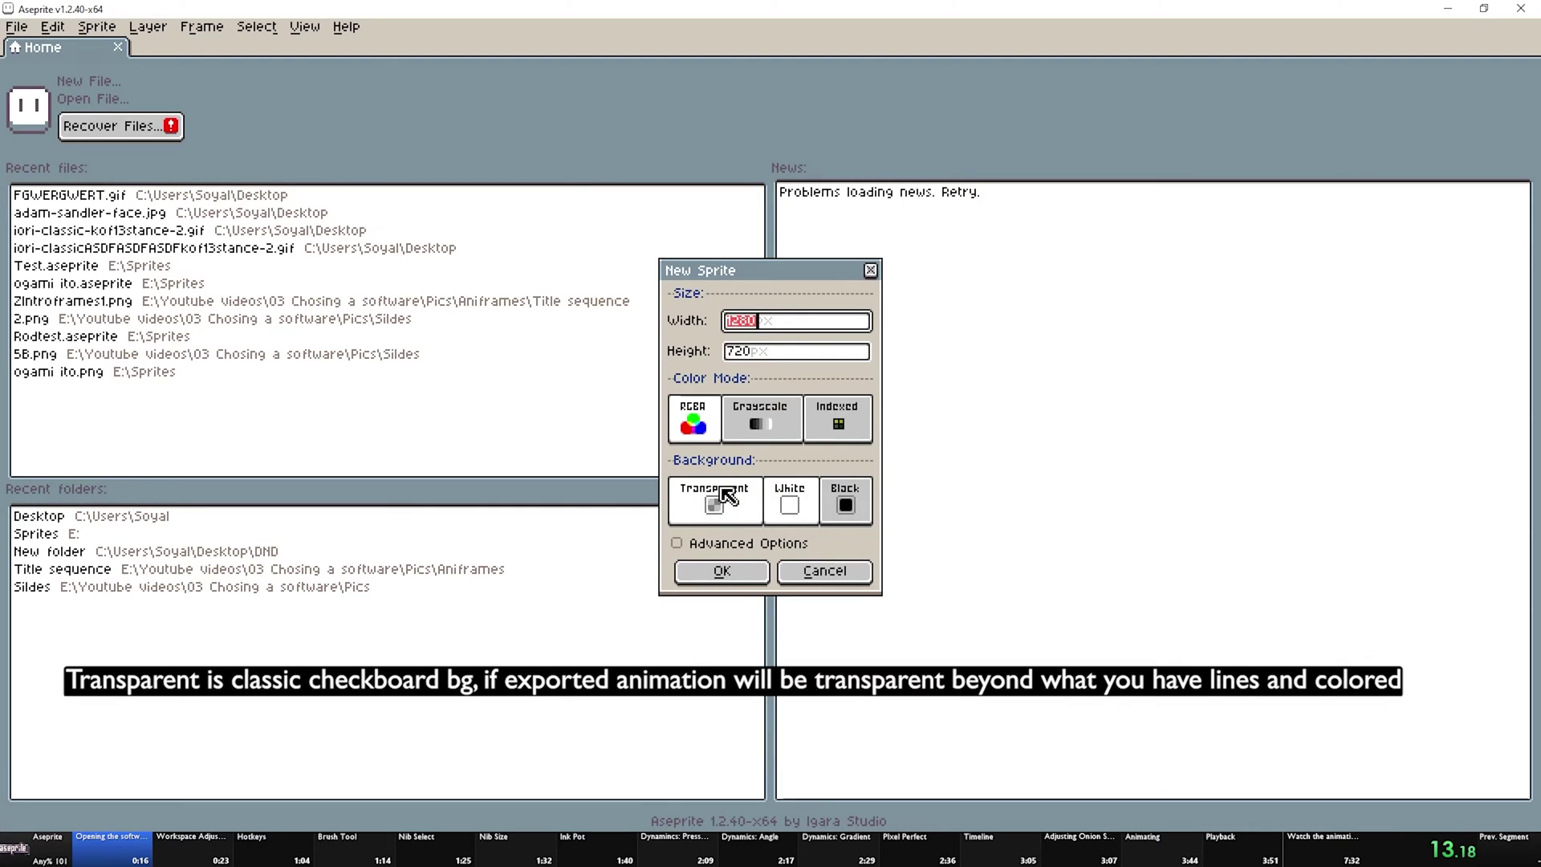
{"action": "left_click", "coordinate": [720, 571]}
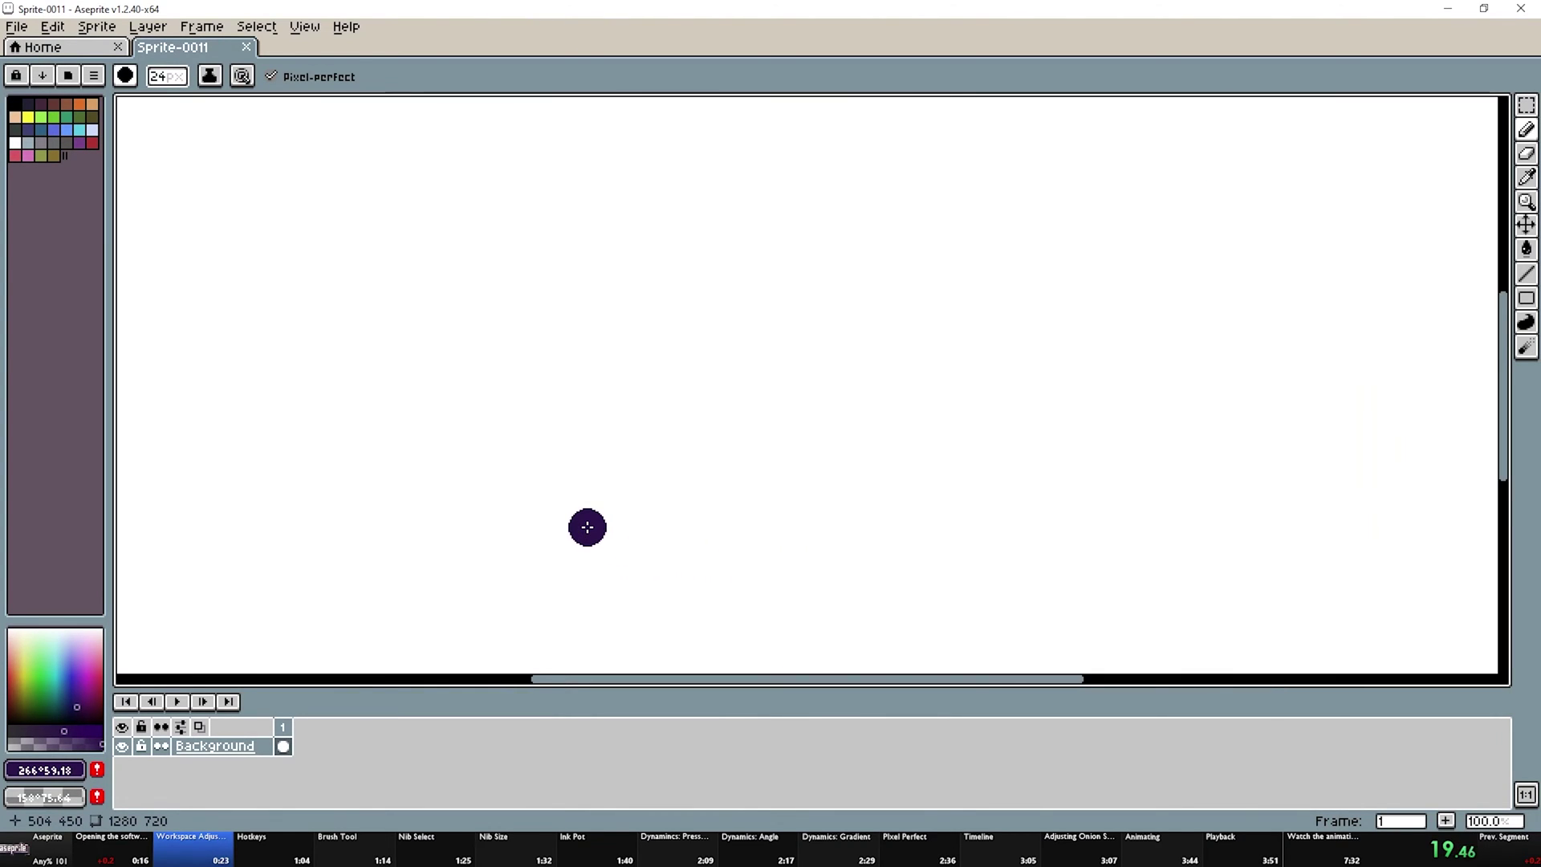
{"action": "scroll", "coordinate": [568, 496], "scroll_direction": "down", "scroll_amount": 2}
{"action": "scroll", "coordinate": [569, 496], "scroll_direction": "up", "scroll_amount": 1}
{"action": "key", "text": "space"}
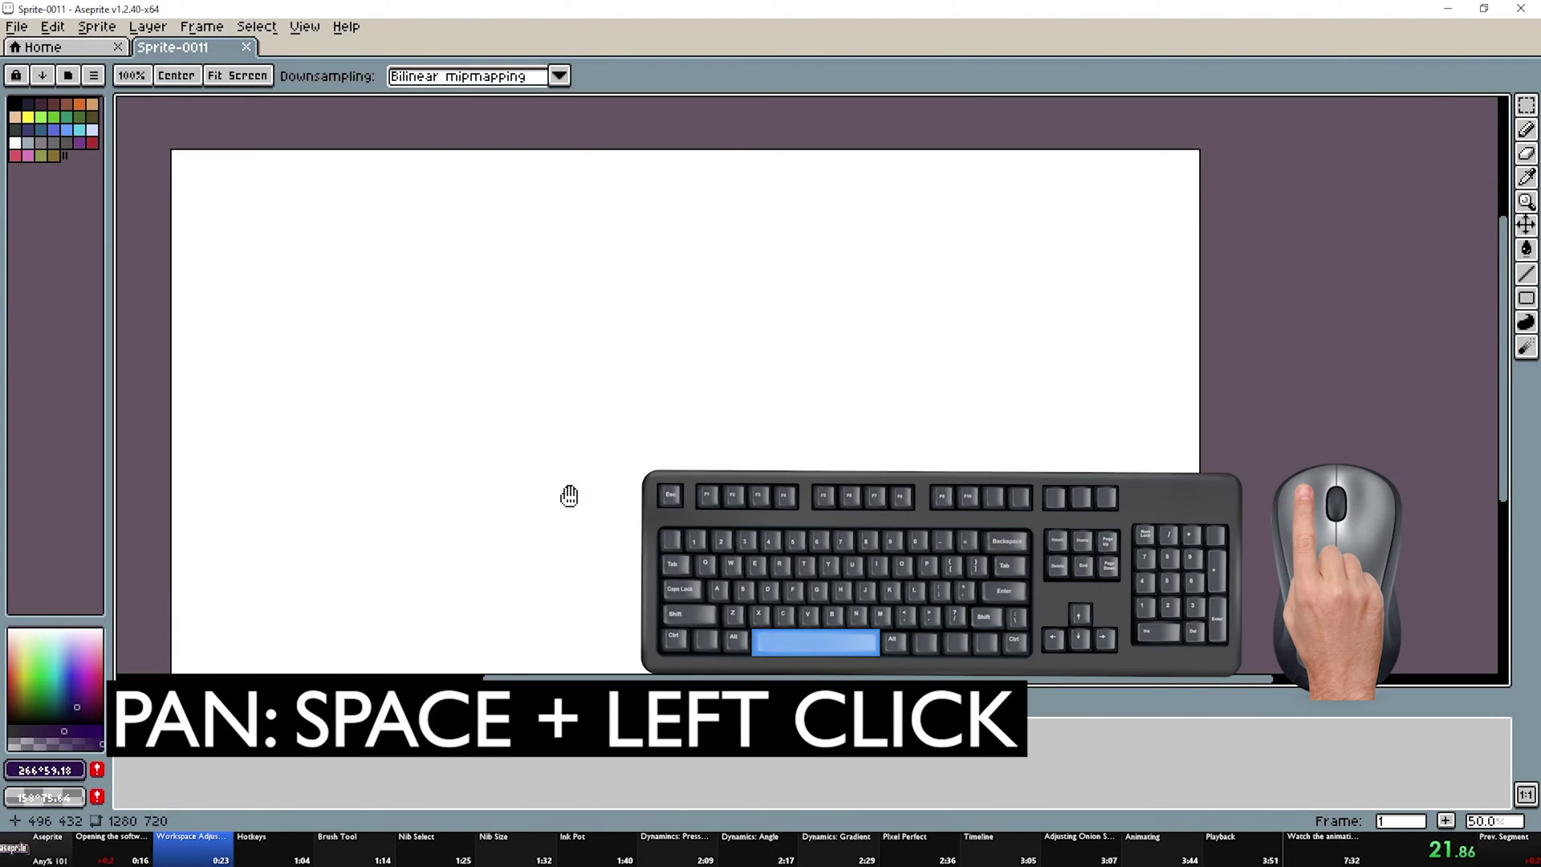
{"action": "left_click_drag", "start_coordinate": [568, 492], "coordinate": [697, 366]}
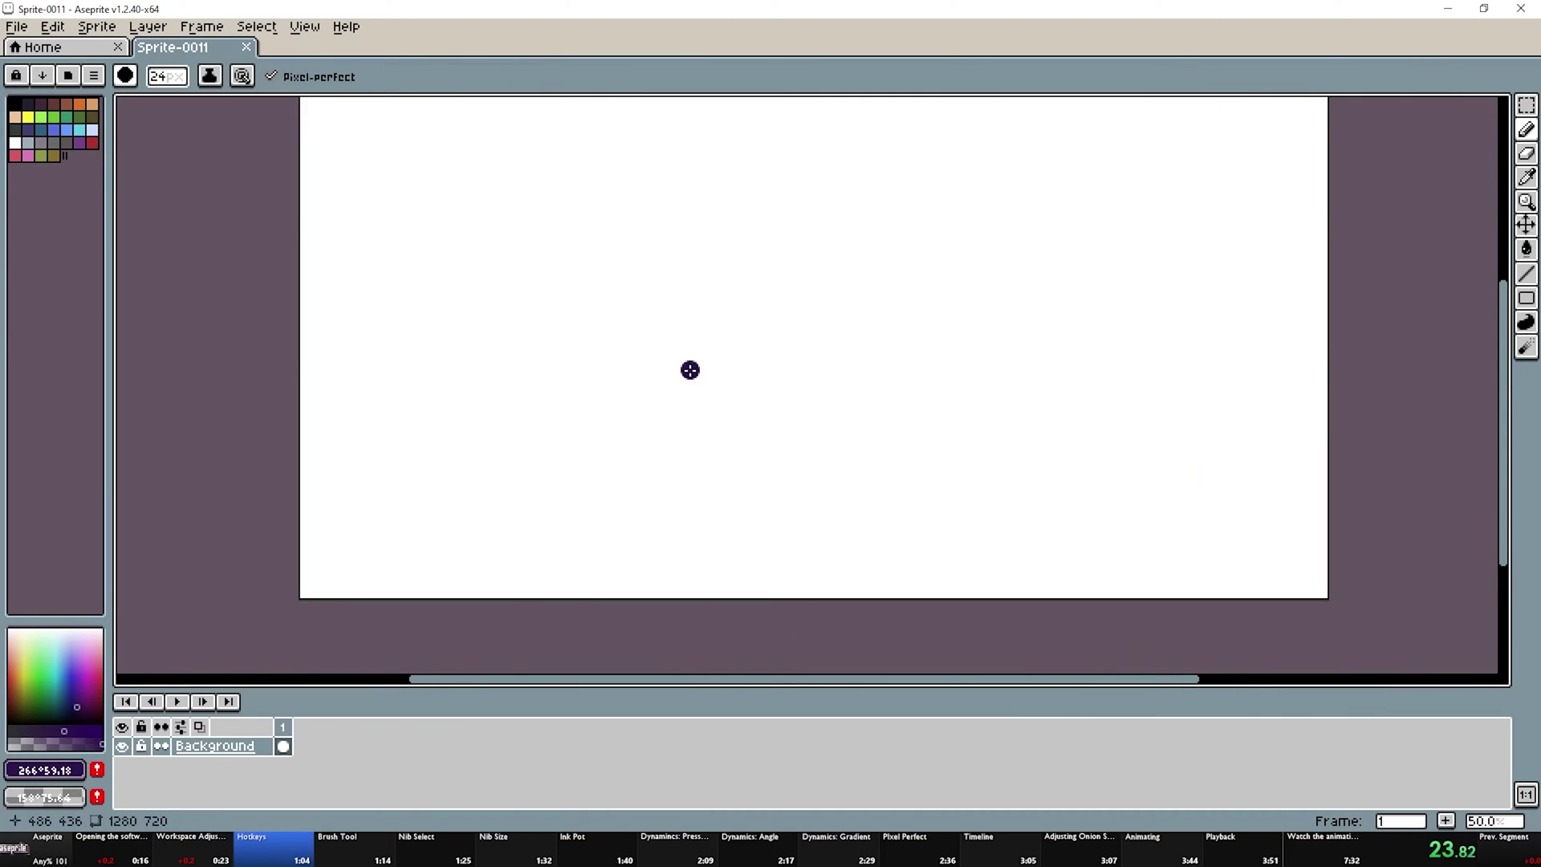
In Edit > Keyboard Shortcuts, add Alt+O as a shortcut for Show Onion Skin
{"action": "left_click", "coordinate": [52, 26]}
{"action": "left_click", "coordinate": [172, 493]}
{"action": "type", "text": "onion"}
{"action": "left_click", "coordinate": [658, 201]}
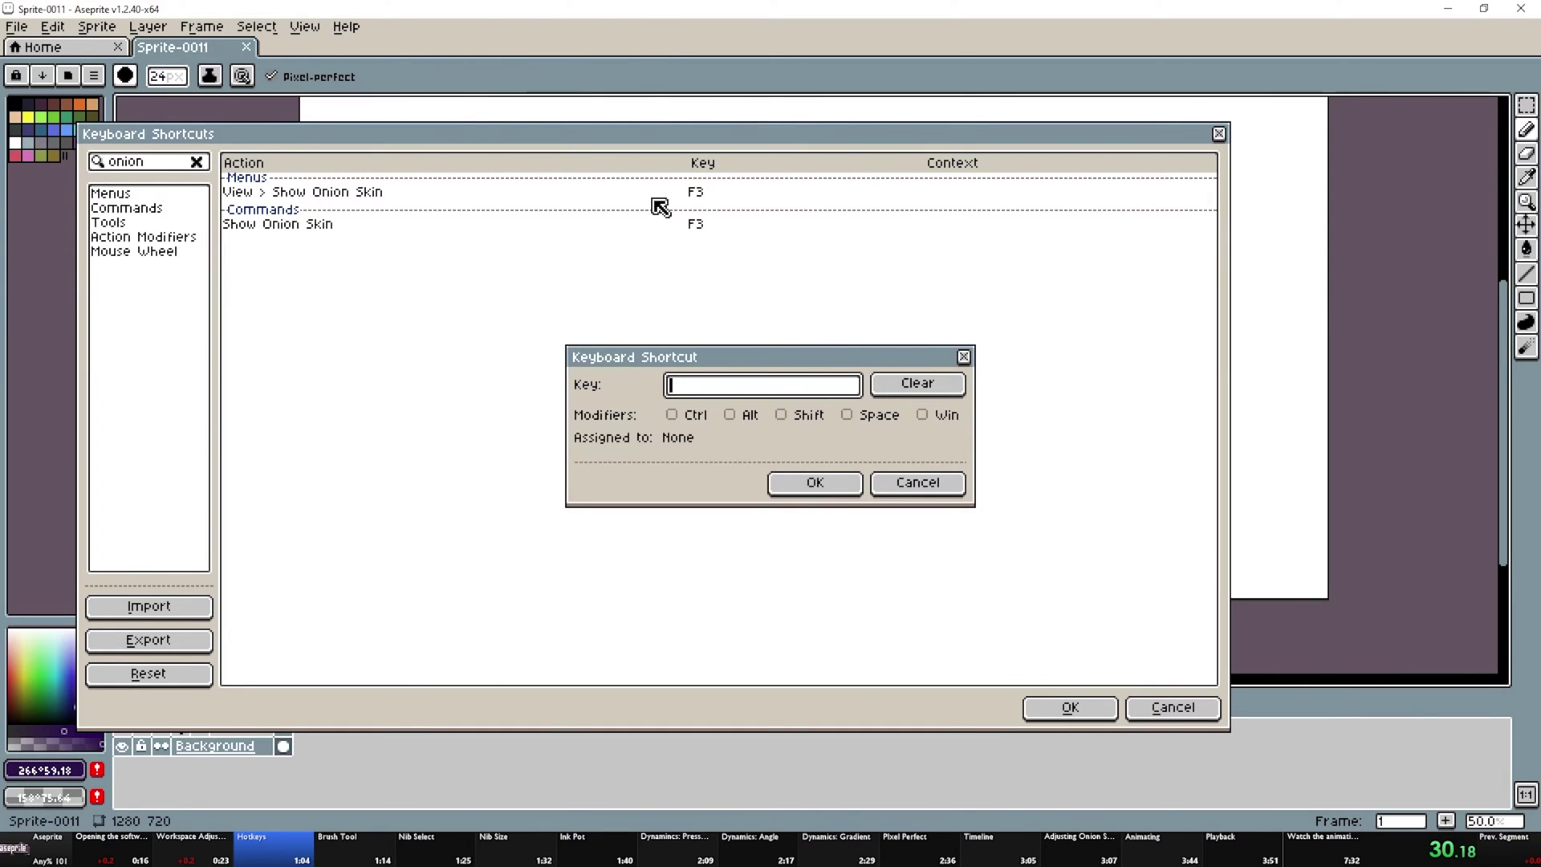
{"action": "key", "text": "alt+o"}
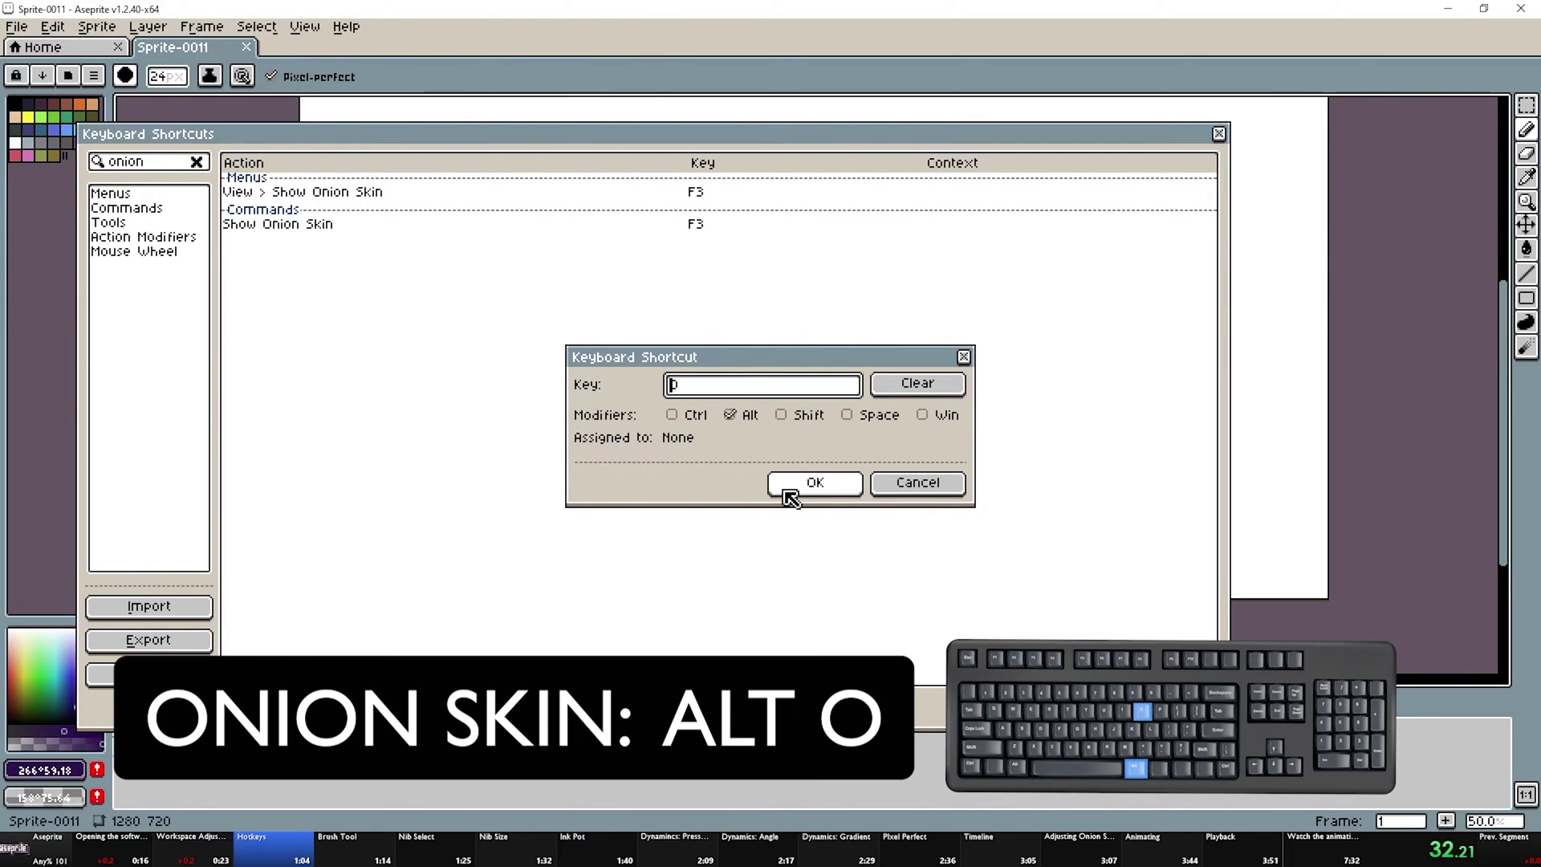
{"action": "left_click", "coordinate": [795, 483]}
Add Numpad + as an extra shortcut for New Frame
{"action": "left_click", "coordinate": [196, 162]}
{"action": "type", "text": "frame"}
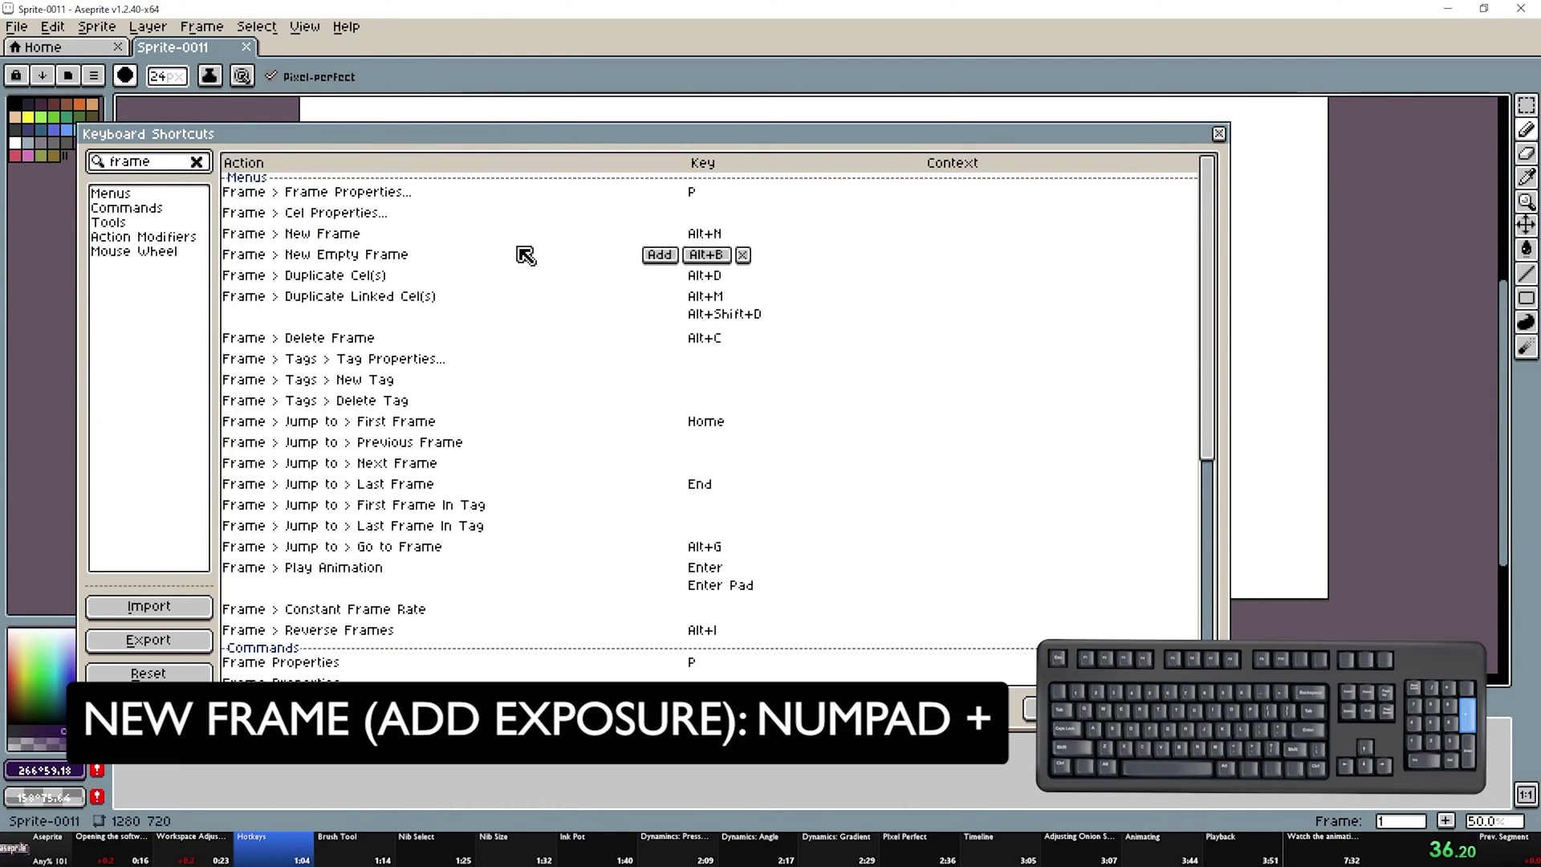
{"action": "left_click", "coordinate": [661, 235]}
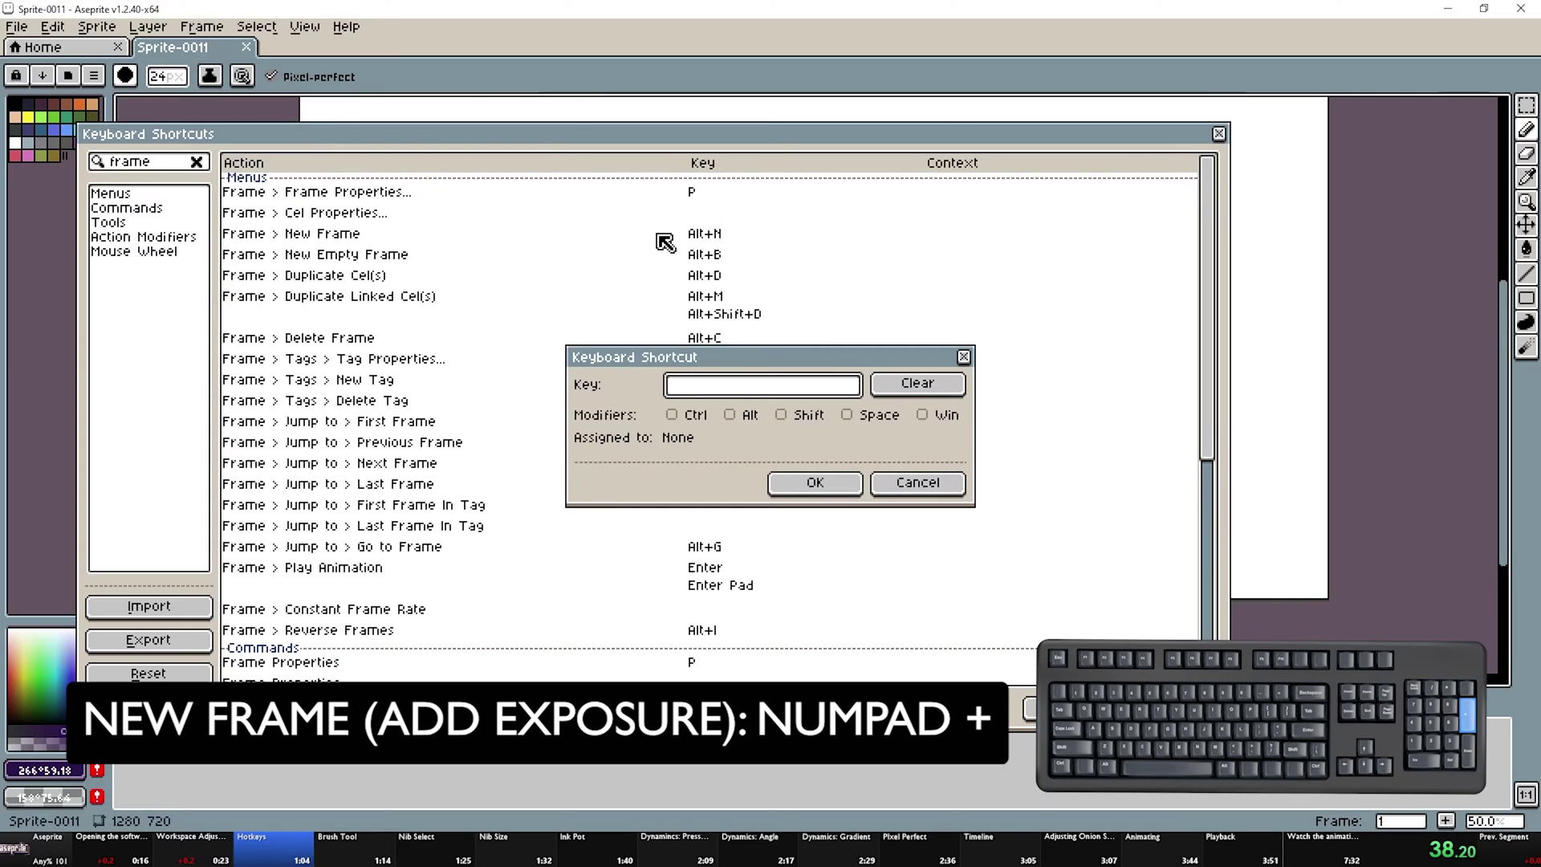
{"action": "key", "text": "KP_Add"}
{"action": "left_click", "coordinate": [803, 482]}
Add Numpad - as an extra shortcut for Delete Frame
{"action": "mouse_move", "coordinate": [546, 282]}
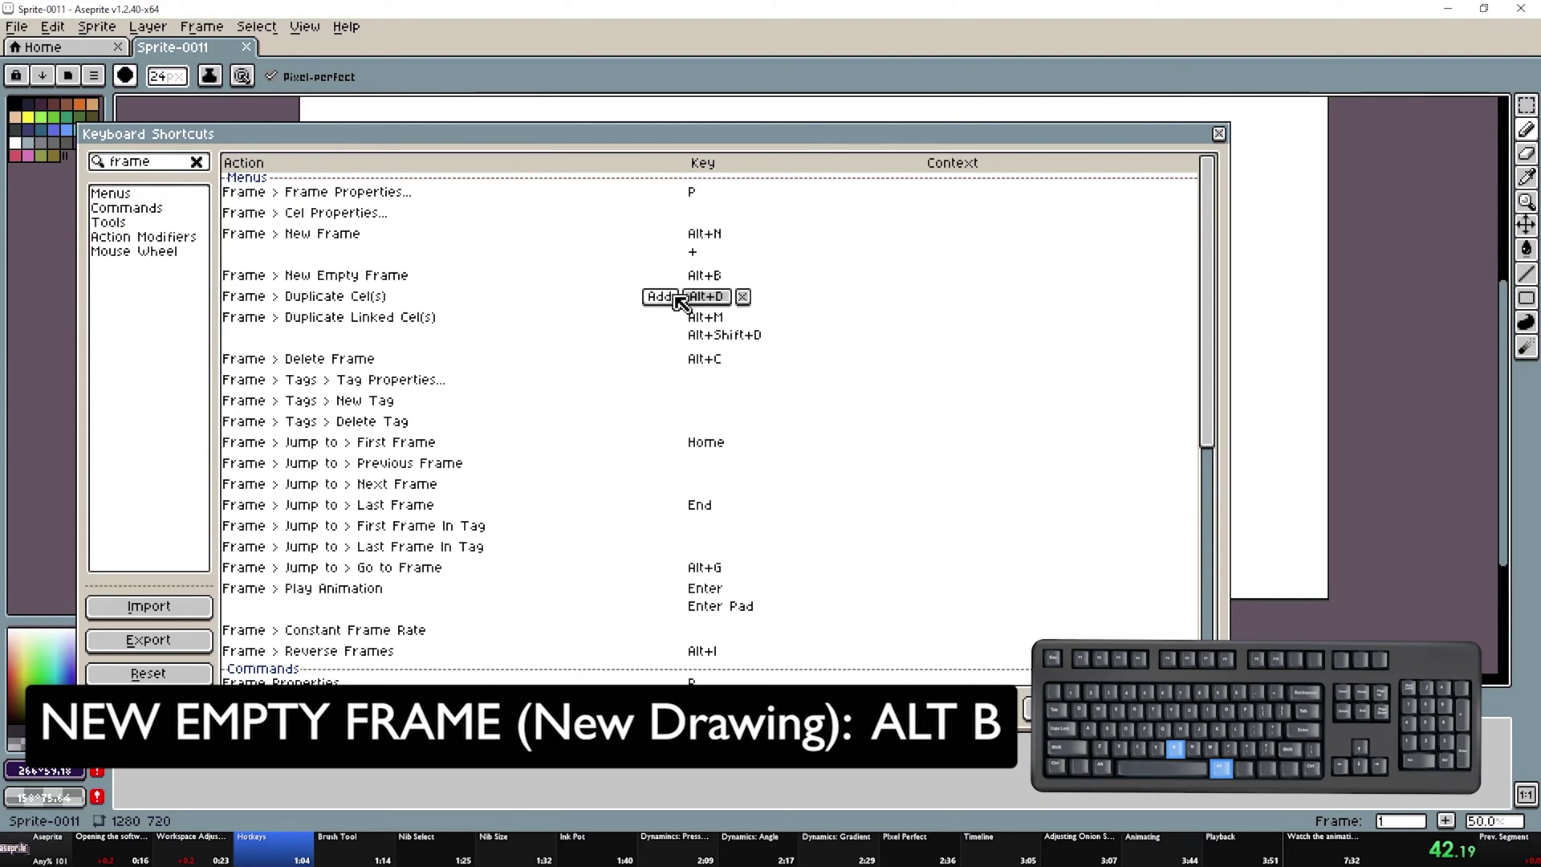
{"action": "mouse_move", "coordinate": [672, 369]}
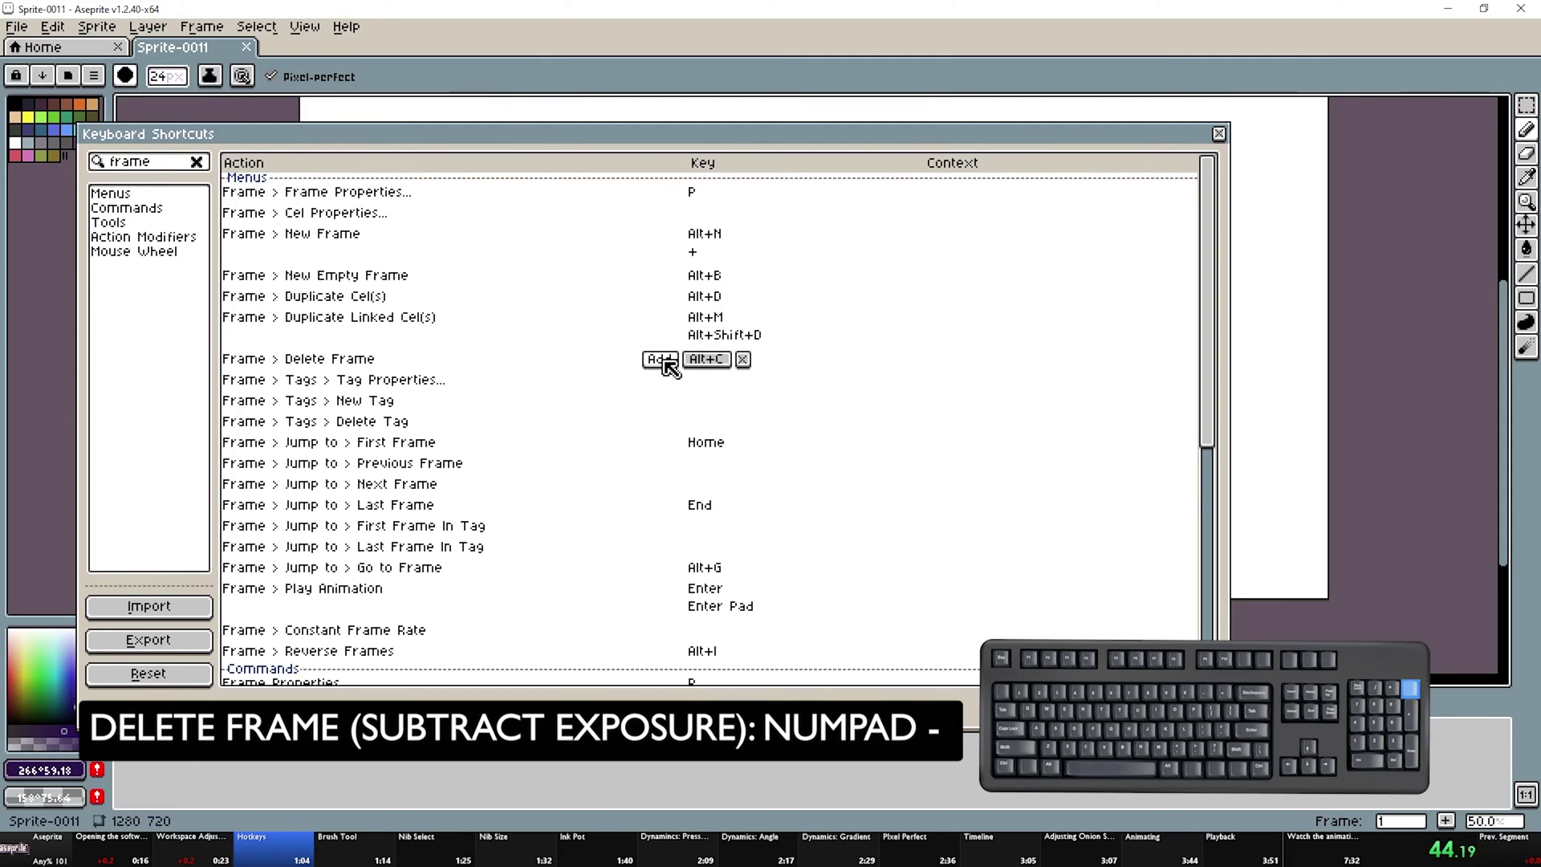
{"action": "left_click", "coordinate": [660, 359]}
{"action": "key", "text": "KP_Subtract"}
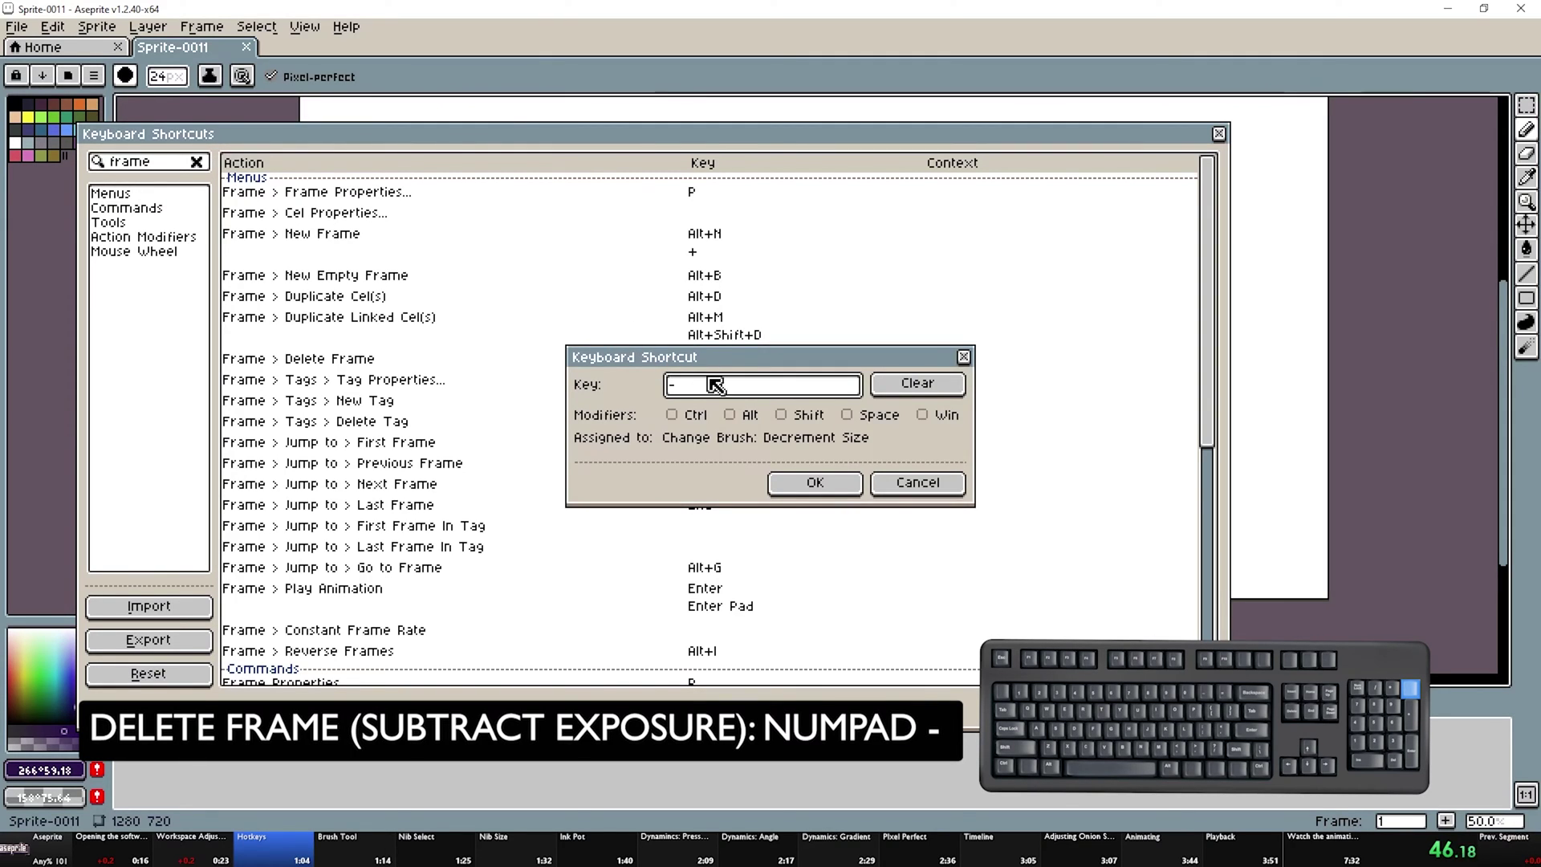
{"action": "left_click", "coordinate": [843, 483]}
Look up the 'new layer' shortcut, then close Keyboard Shortcuts keeping the changes
{"action": "scroll", "coordinate": [631, 439], "scroll_direction": "down", "scroll_amount": 5}
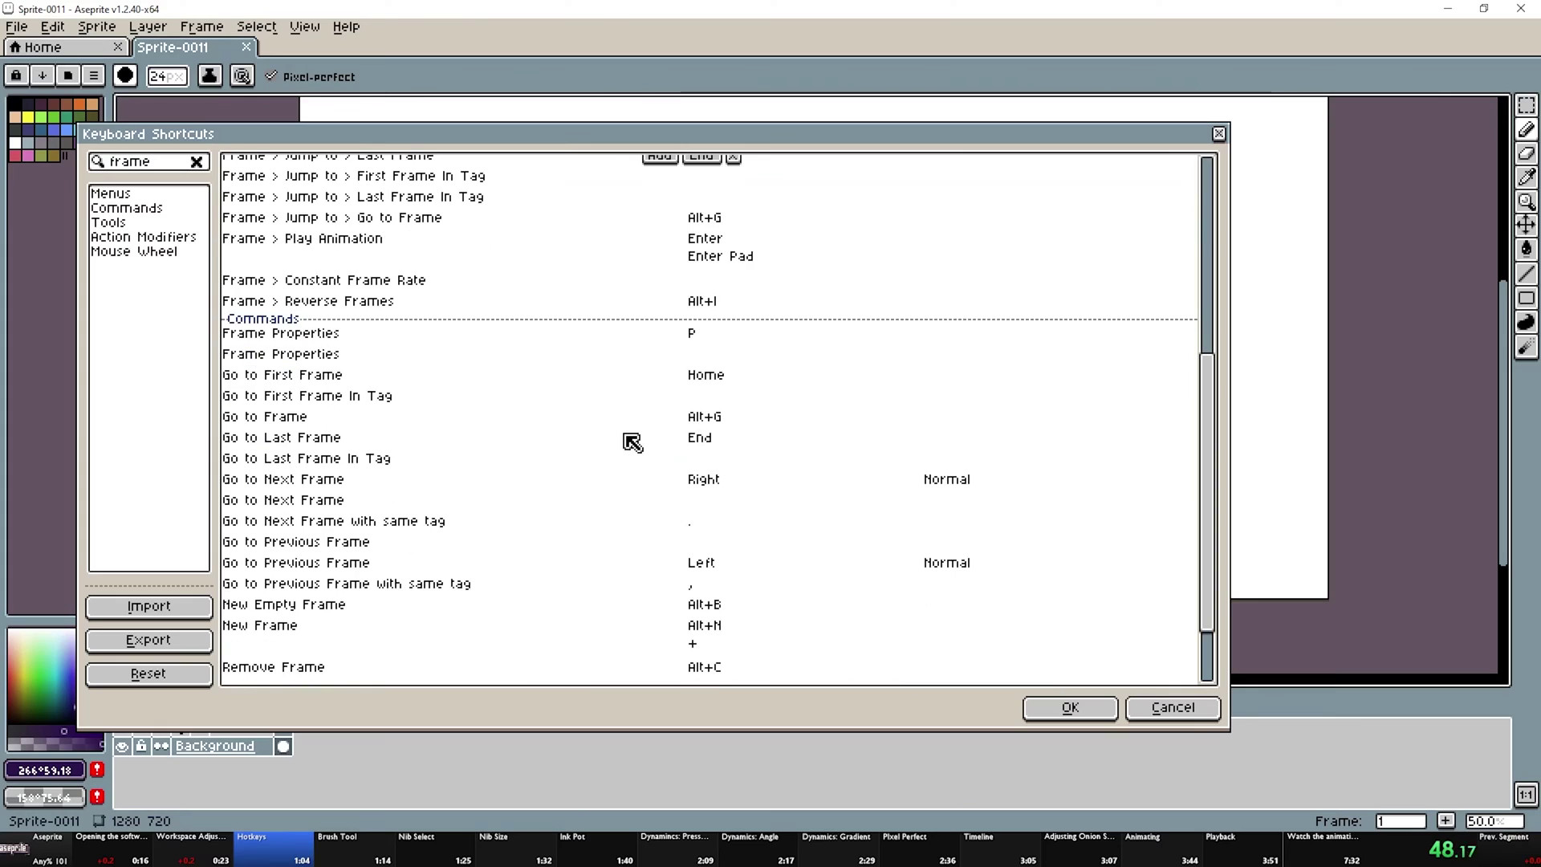
{"action": "mouse_move", "coordinate": [695, 526]}
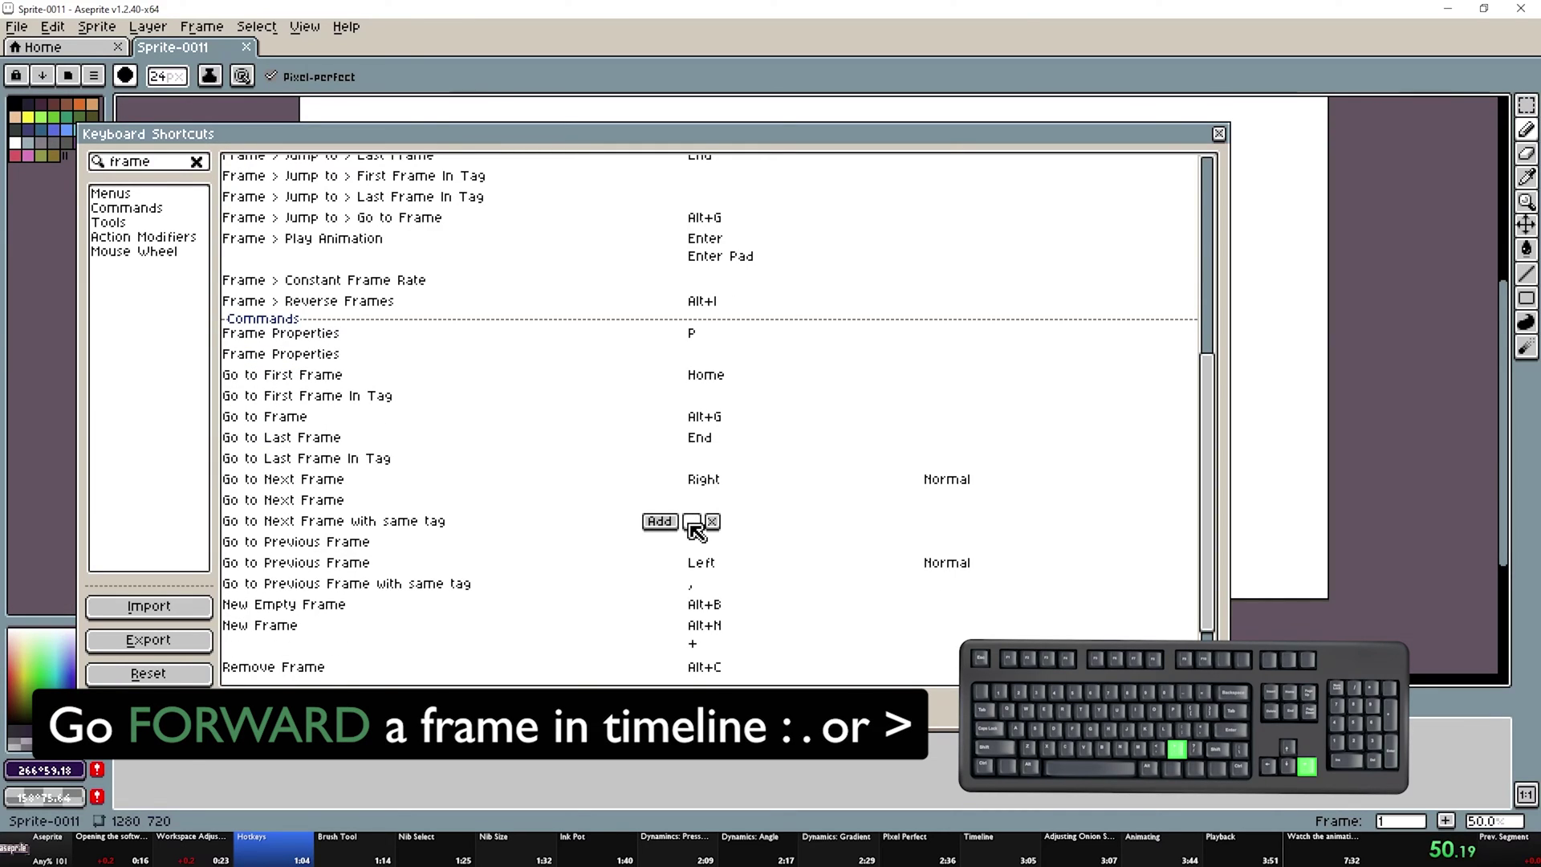
{"action": "scroll", "coordinate": [695, 530], "scroll_direction": "down", "scroll_amount": 1}
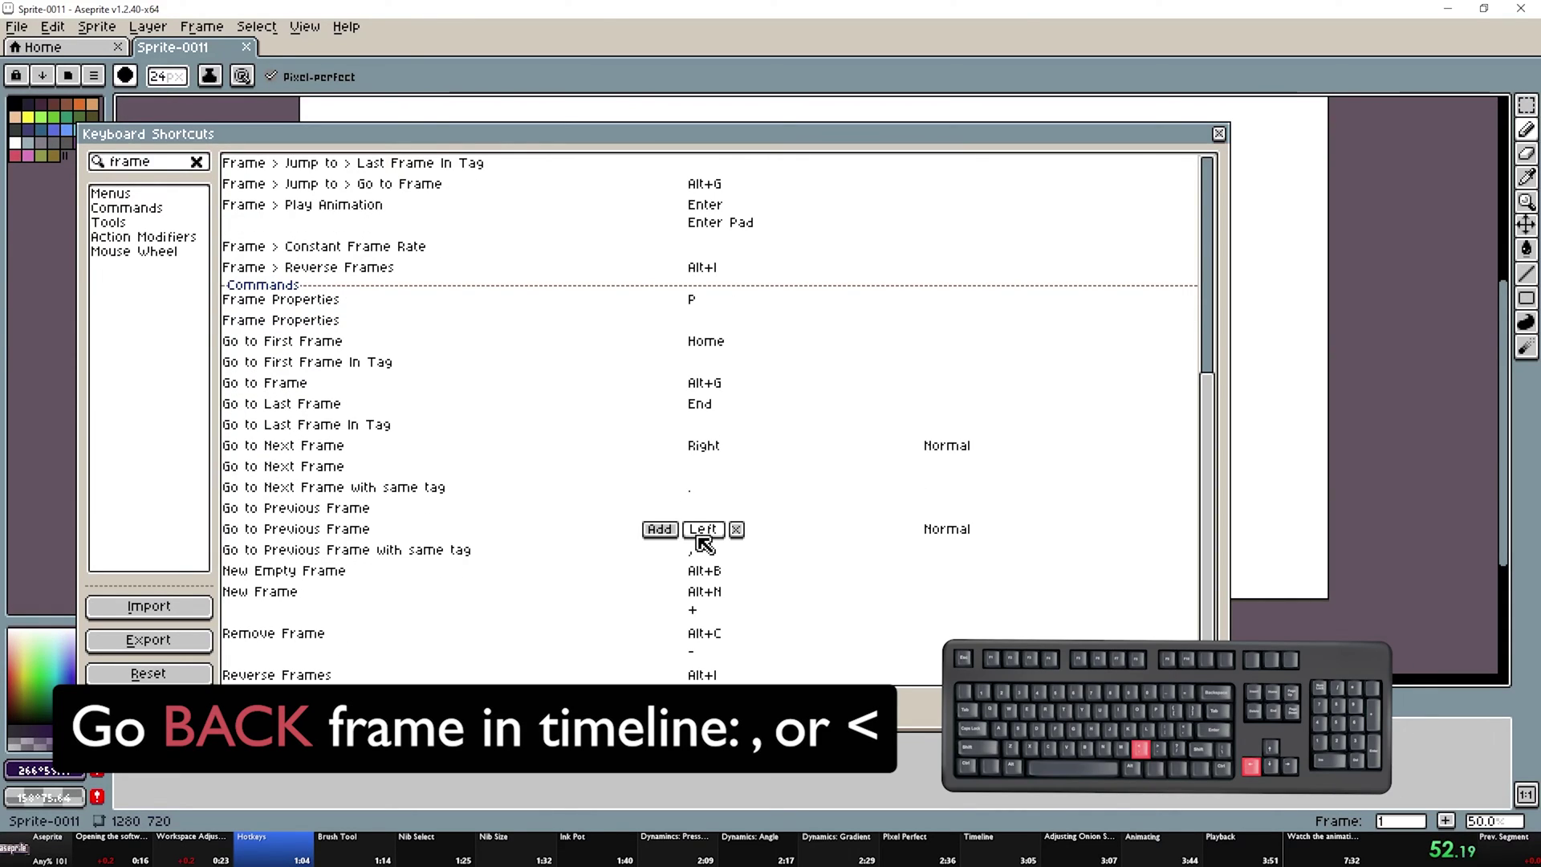
{"action": "left_click", "coordinate": [201, 164]}
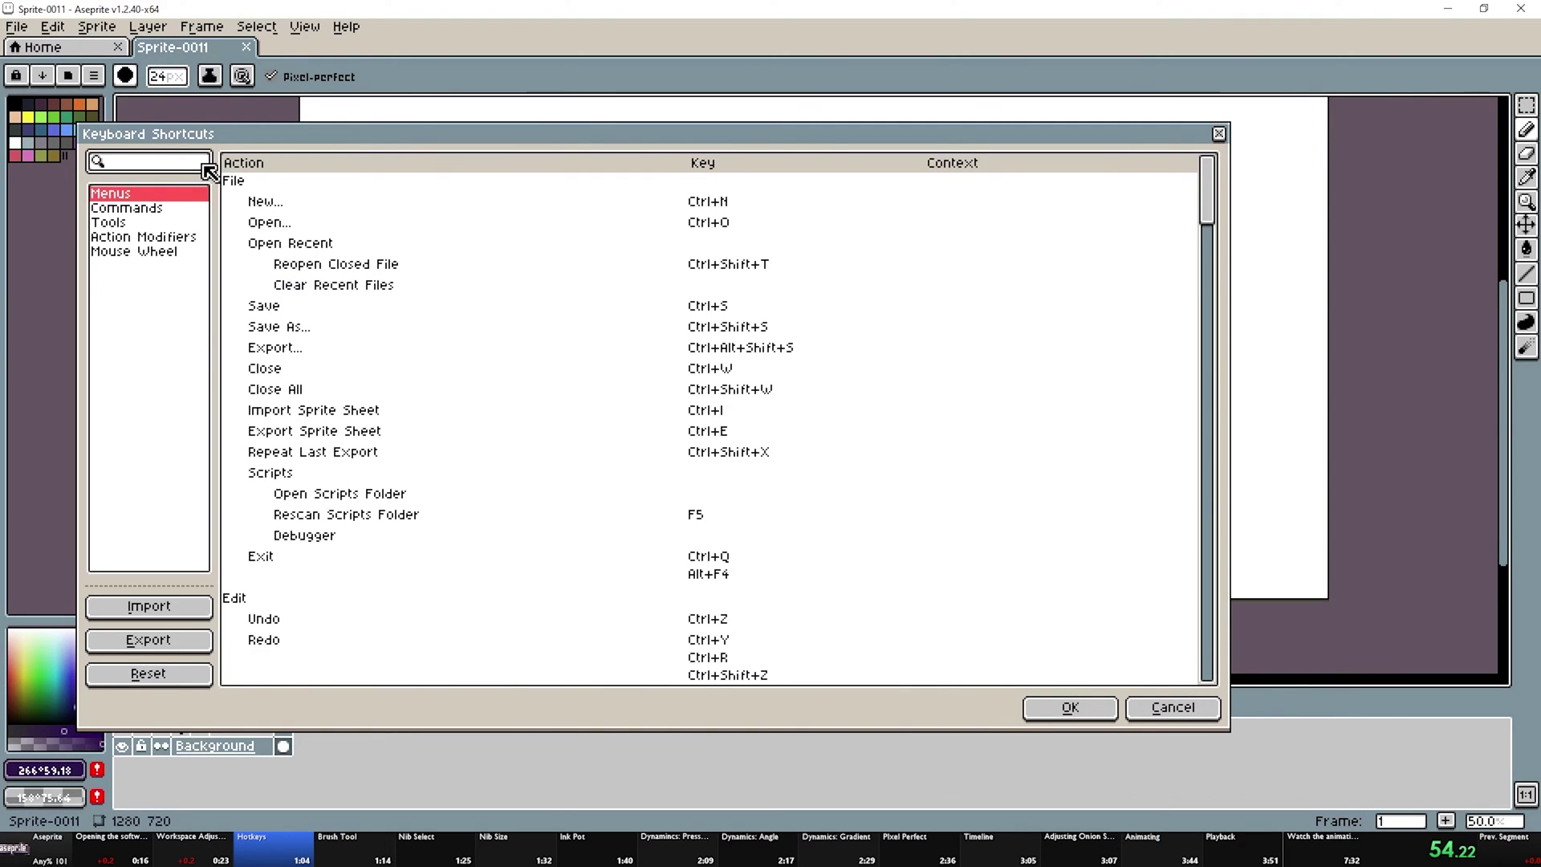
{"action": "type", "text": "new layer"}
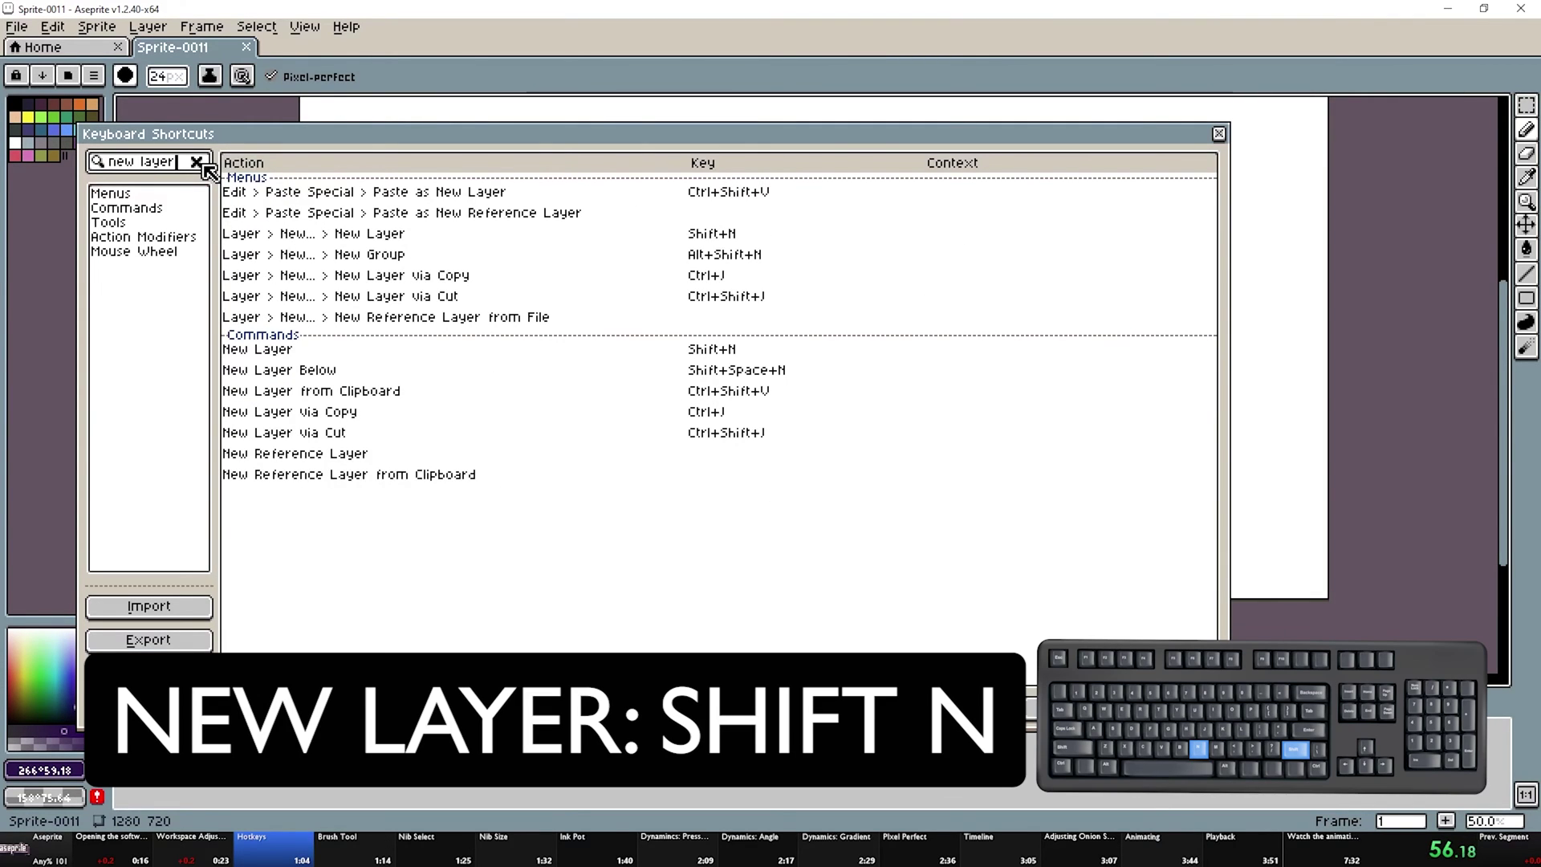
{"action": "mouse_move", "coordinate": [740, 290]}
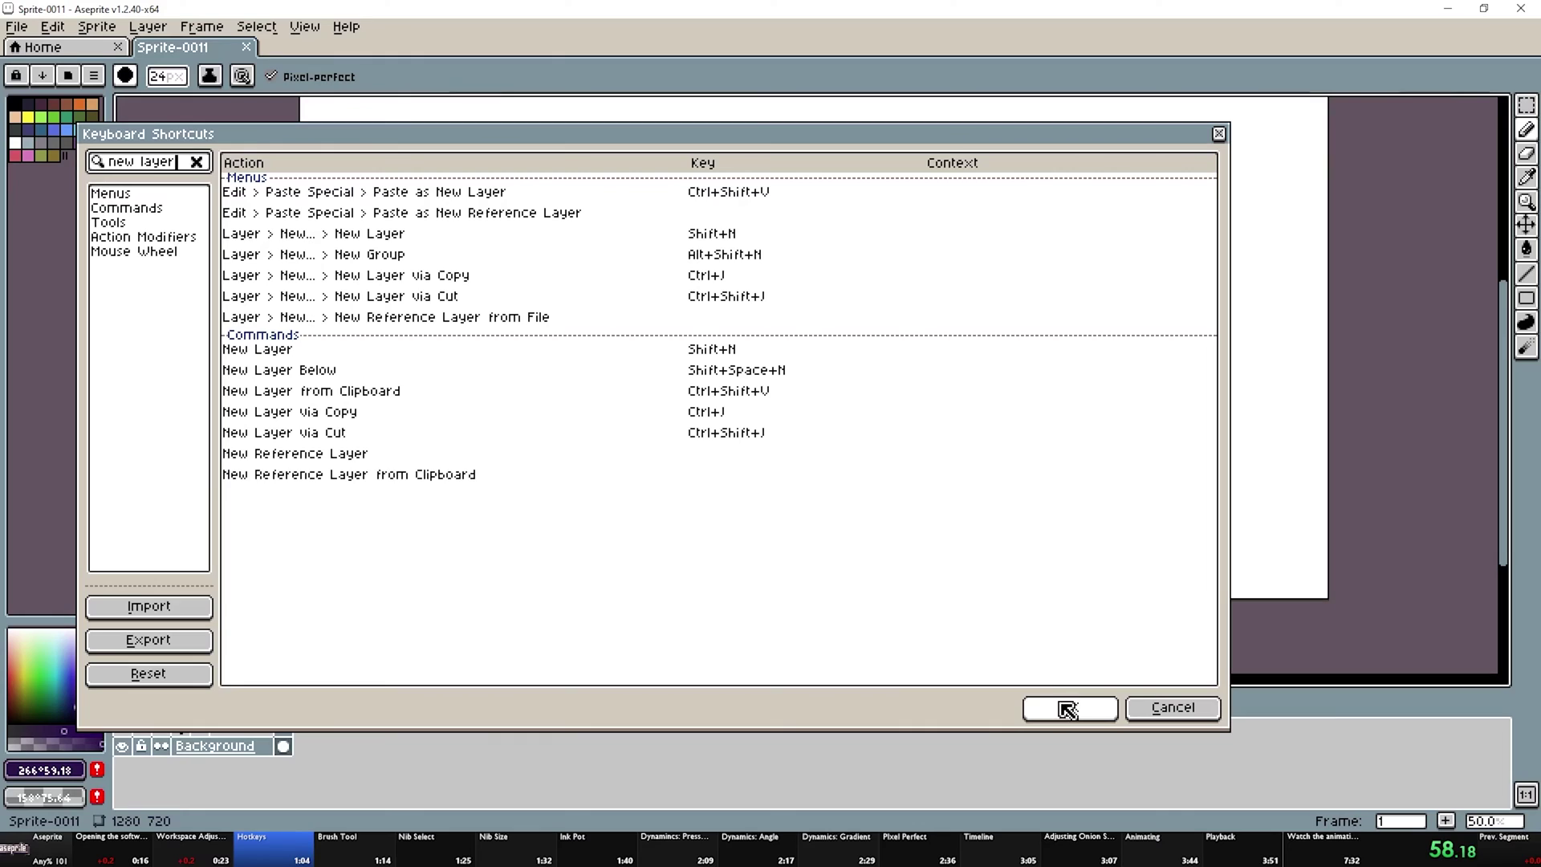
{"action": "left_click", "coordinate": [1070, 707]}
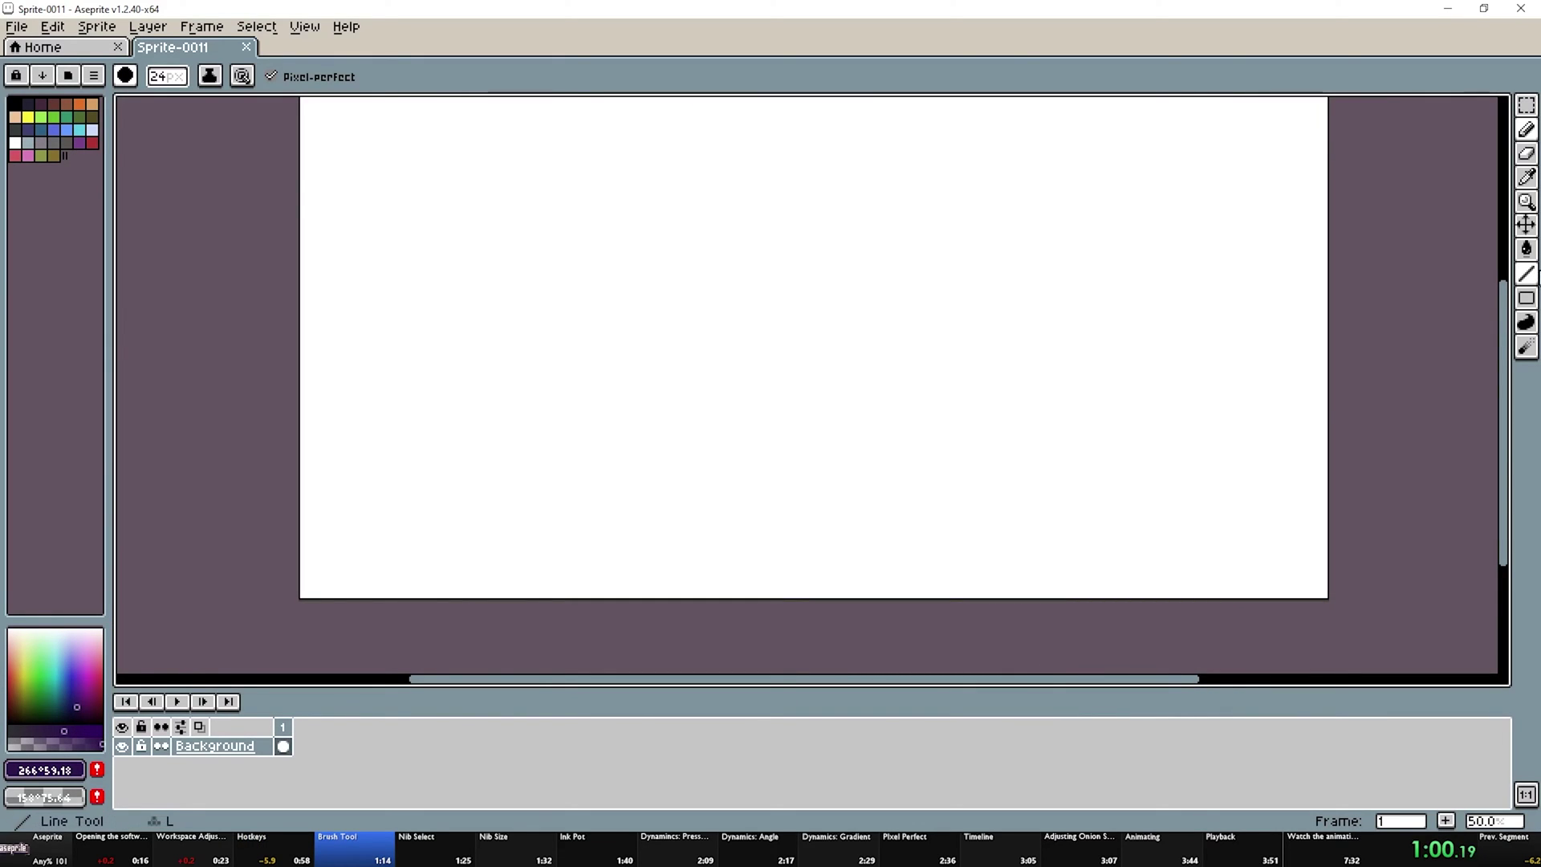
Keep the Pencil as the drawing tool and review the brush shape choices
{"action": "left_click", "coordinate": [1525, 133]}
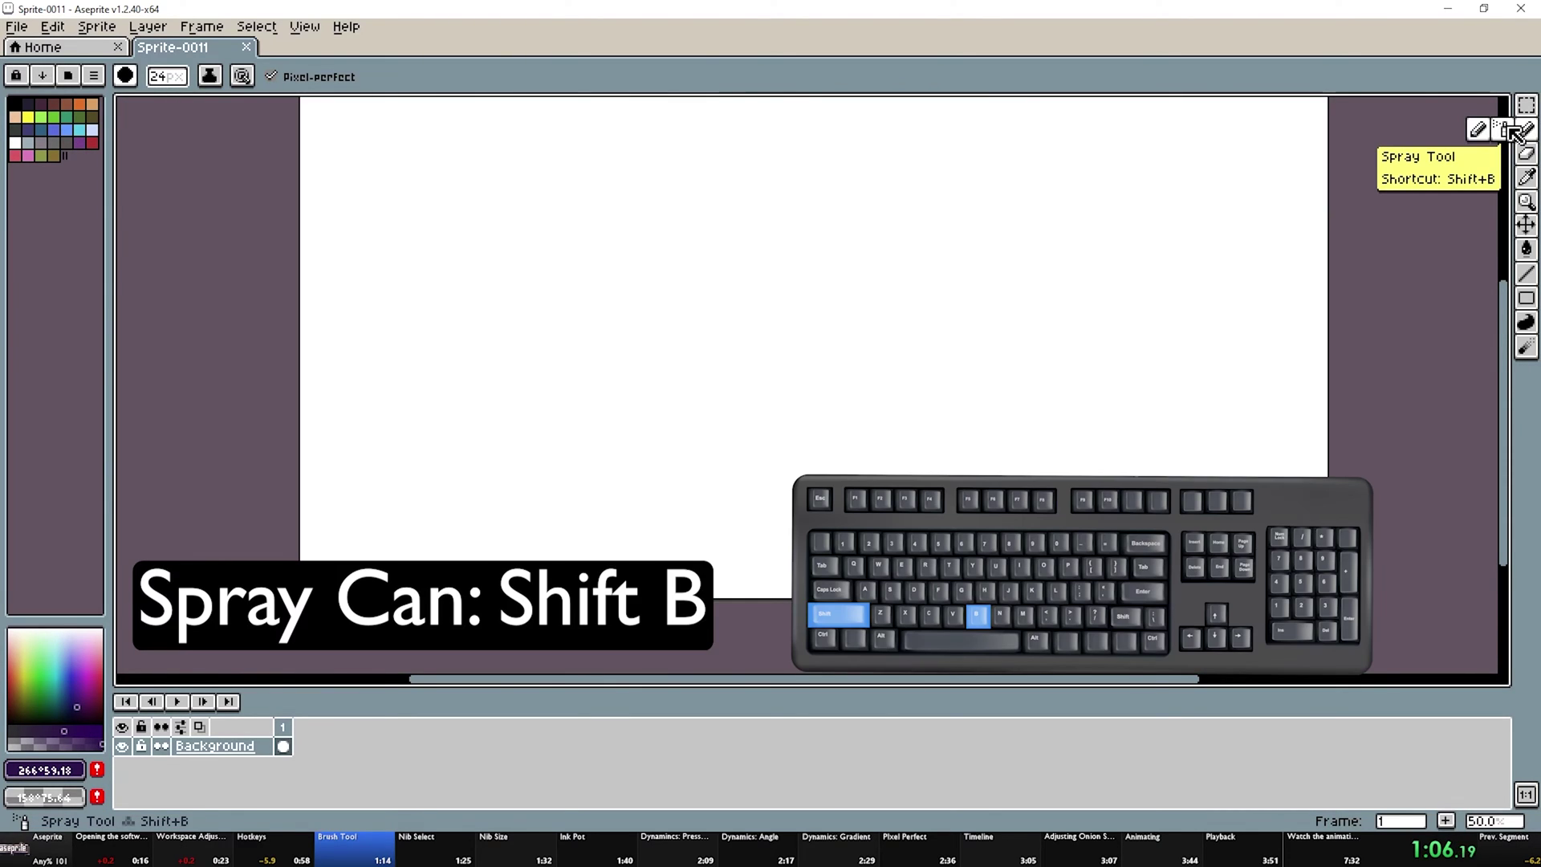
{"action": "left_click", "coordinate": [1516, 134]}
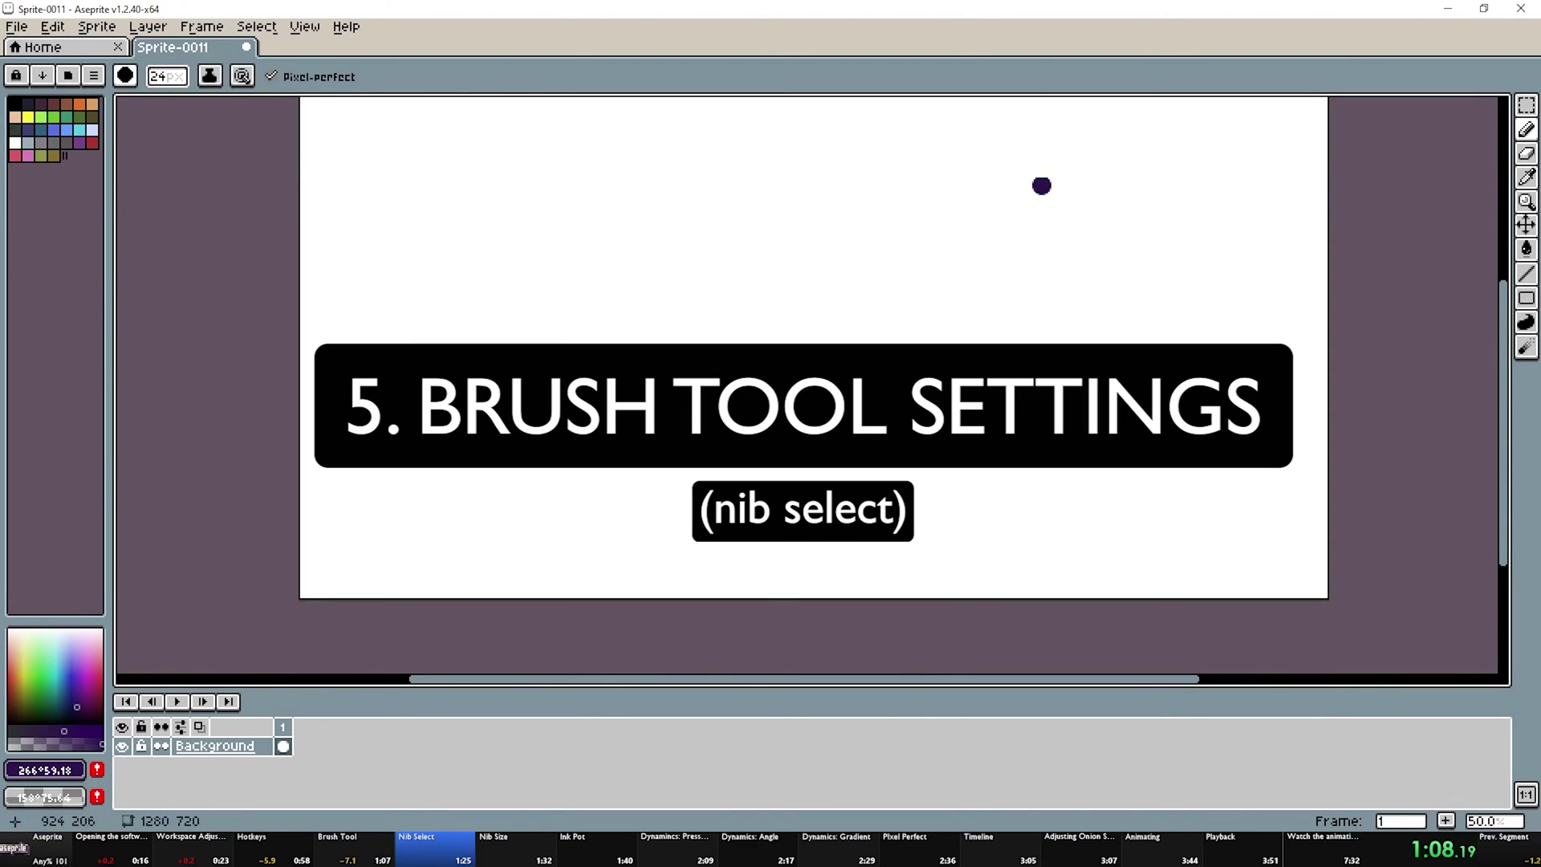
{"action": "left_click", "coordinate": [129, 78]}
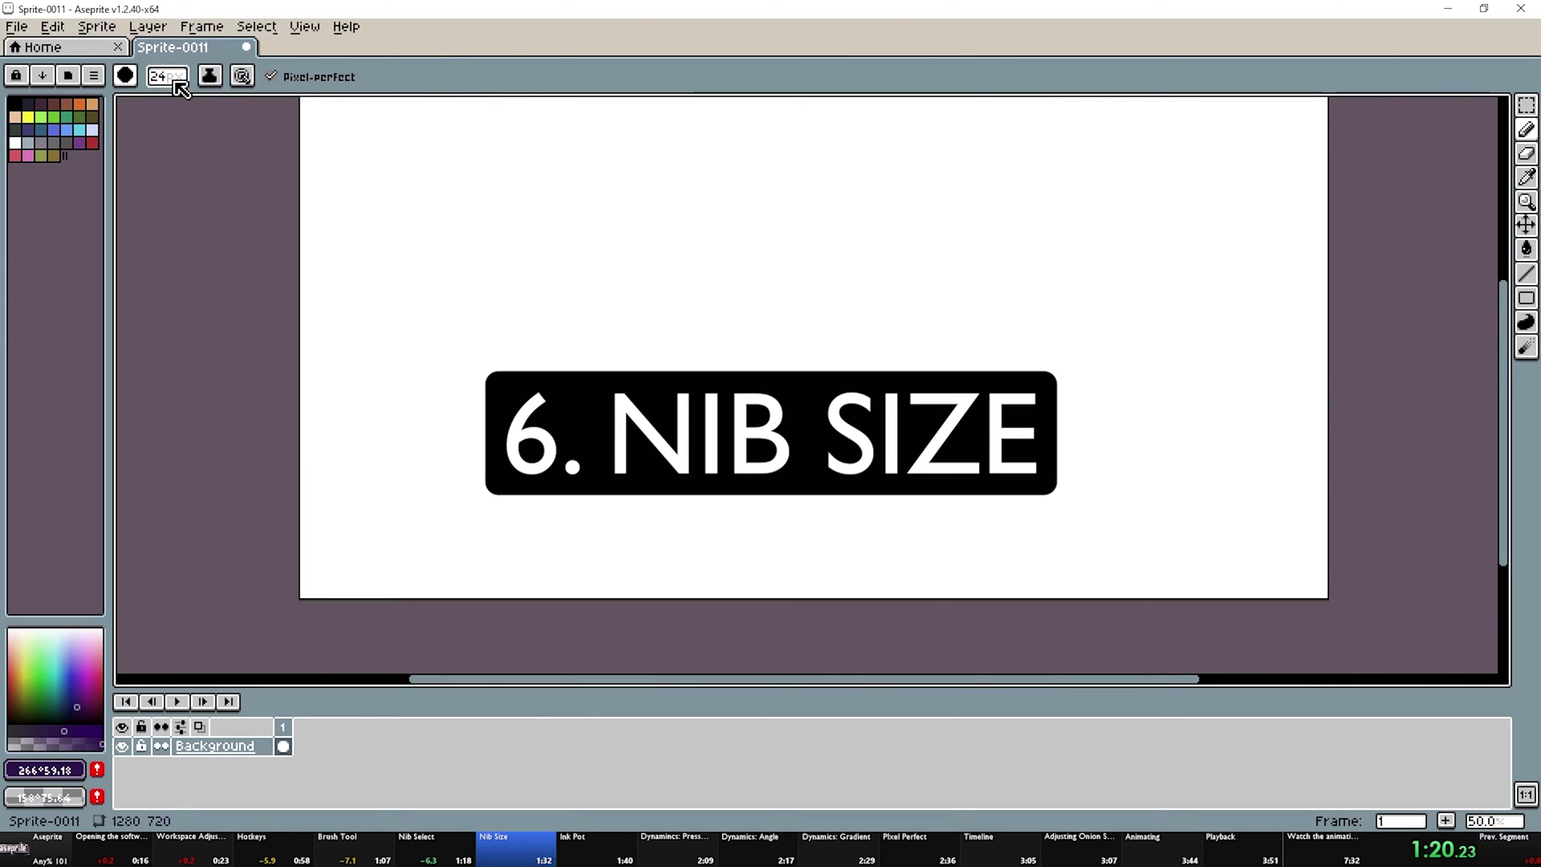
Set the pencil's brush size to 14 px, keeping Simple Ink
{"action": "left_click", "coordinate": [178, 82]}
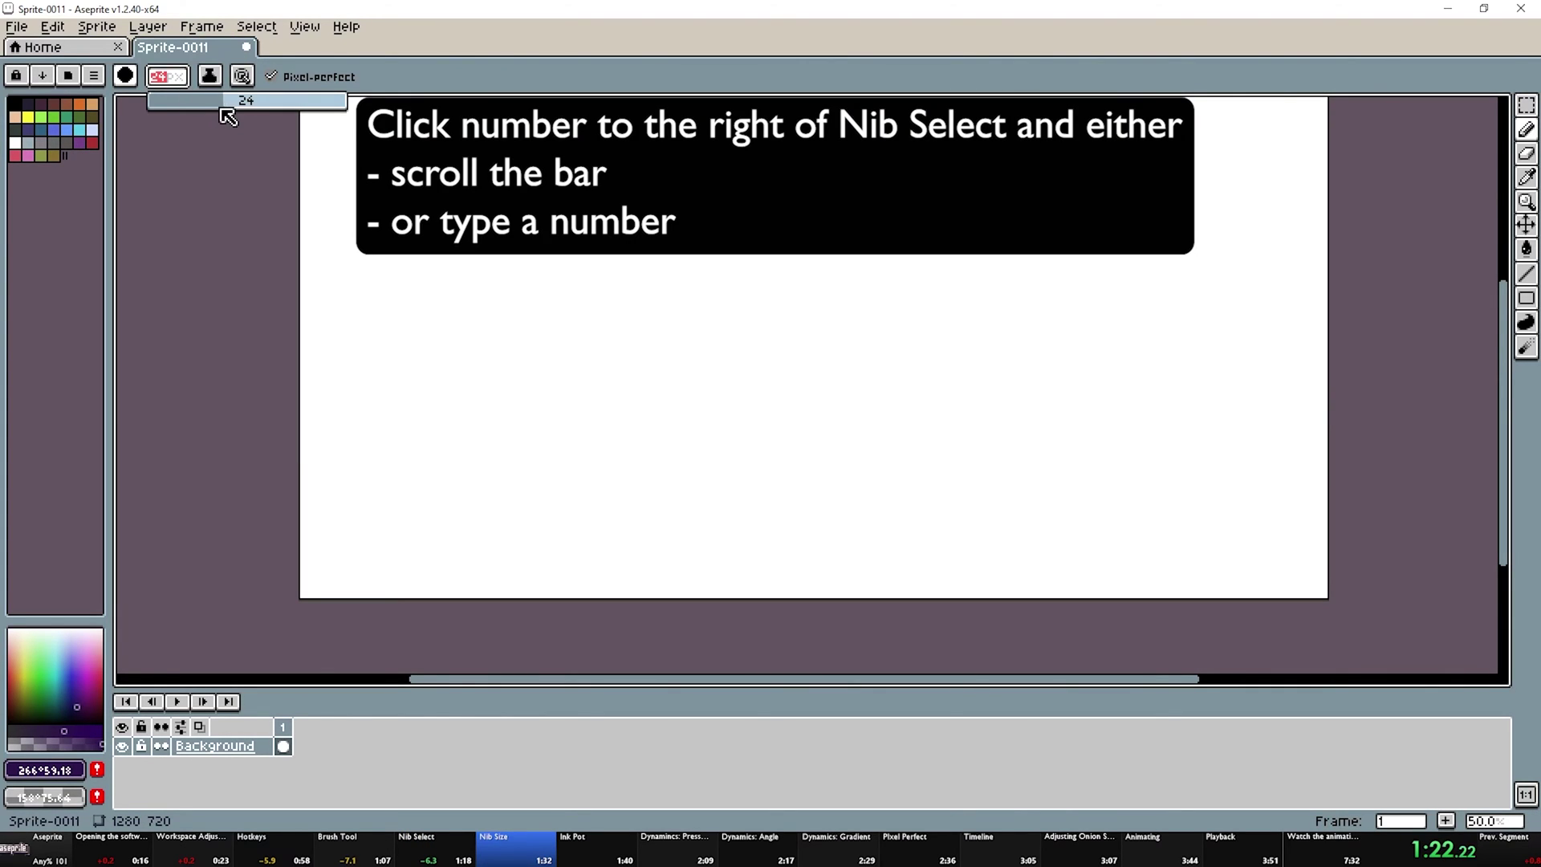
{"action": "left_click_drag", "start_coordinate": [223, 111], "coordinate": [189, 115]}
{"action": "type", "text": "1"}
{"action": "left_click", "coordinate": [215, 77]}
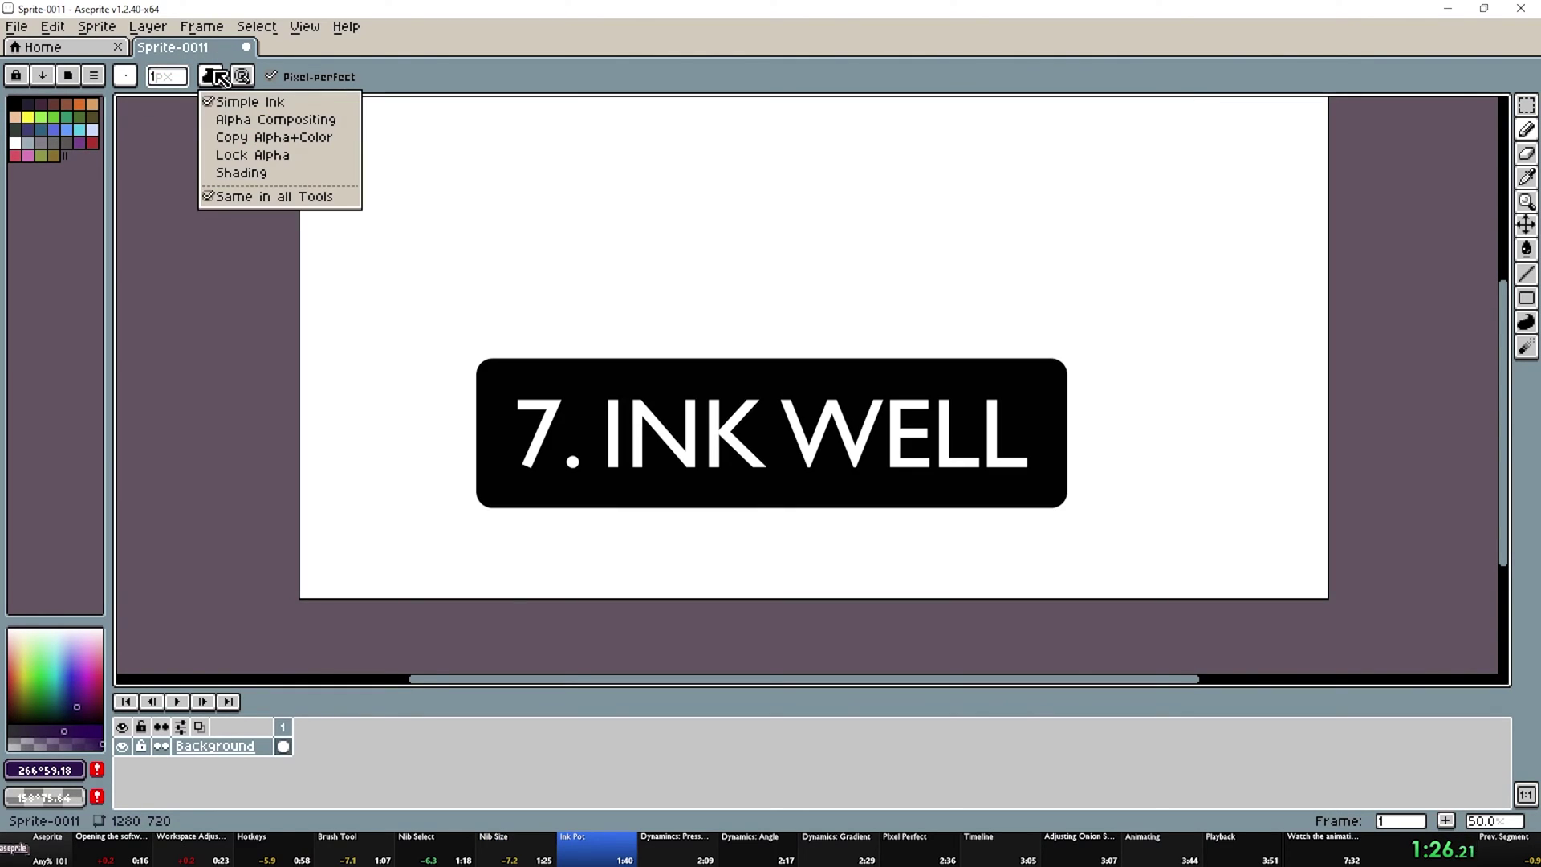
{"action": "left_click", "coordinate": [178, 82]}
{"action": "left_click", "coordinate": [178, 82]}
{"action": "left_click_drag", "start_coordinate": [179, 102], "coordinate": [202, 102]}
{"action": "left_click", "coordinate": [220, 78]}
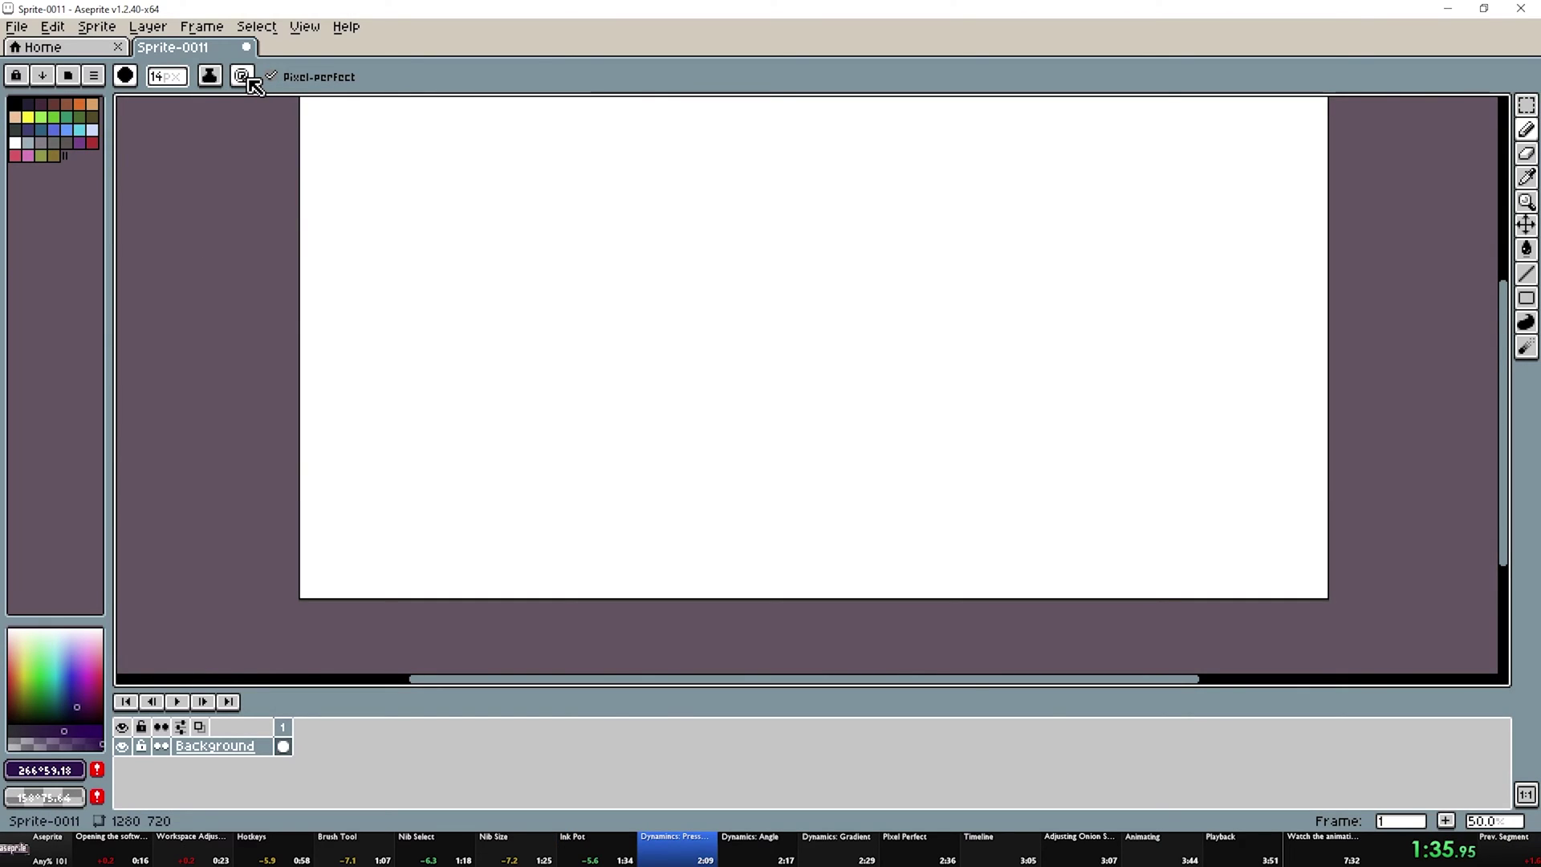
Enable pressure-based brush size up to 22 and draw a tapered purple loop stroke
{"action": "left_click", "coordinate": [243, 77]}
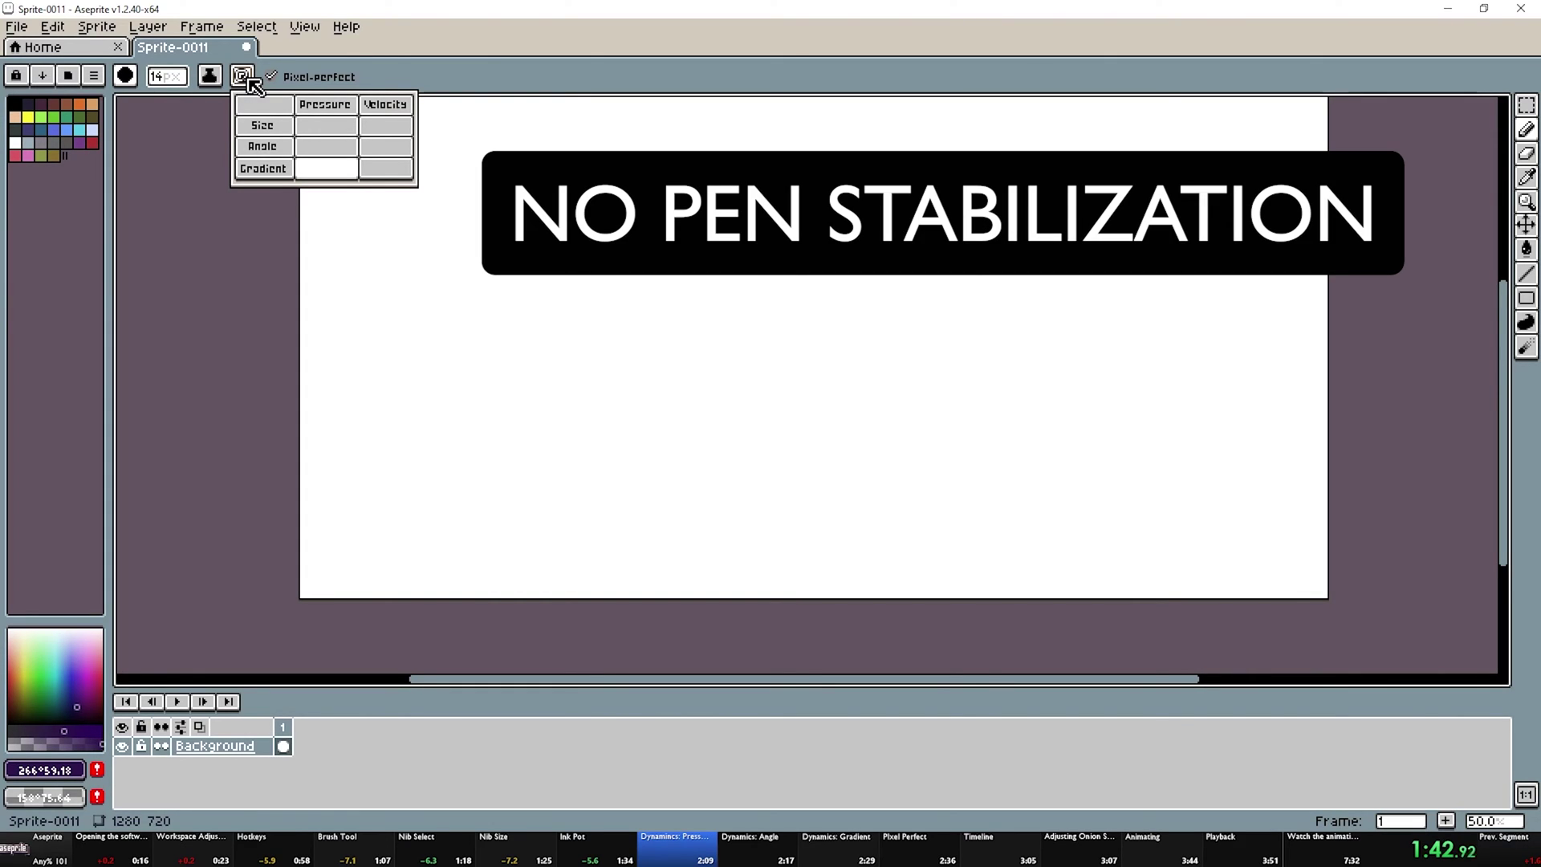
{"action": "left_click", "coordinate": [341, 126]}
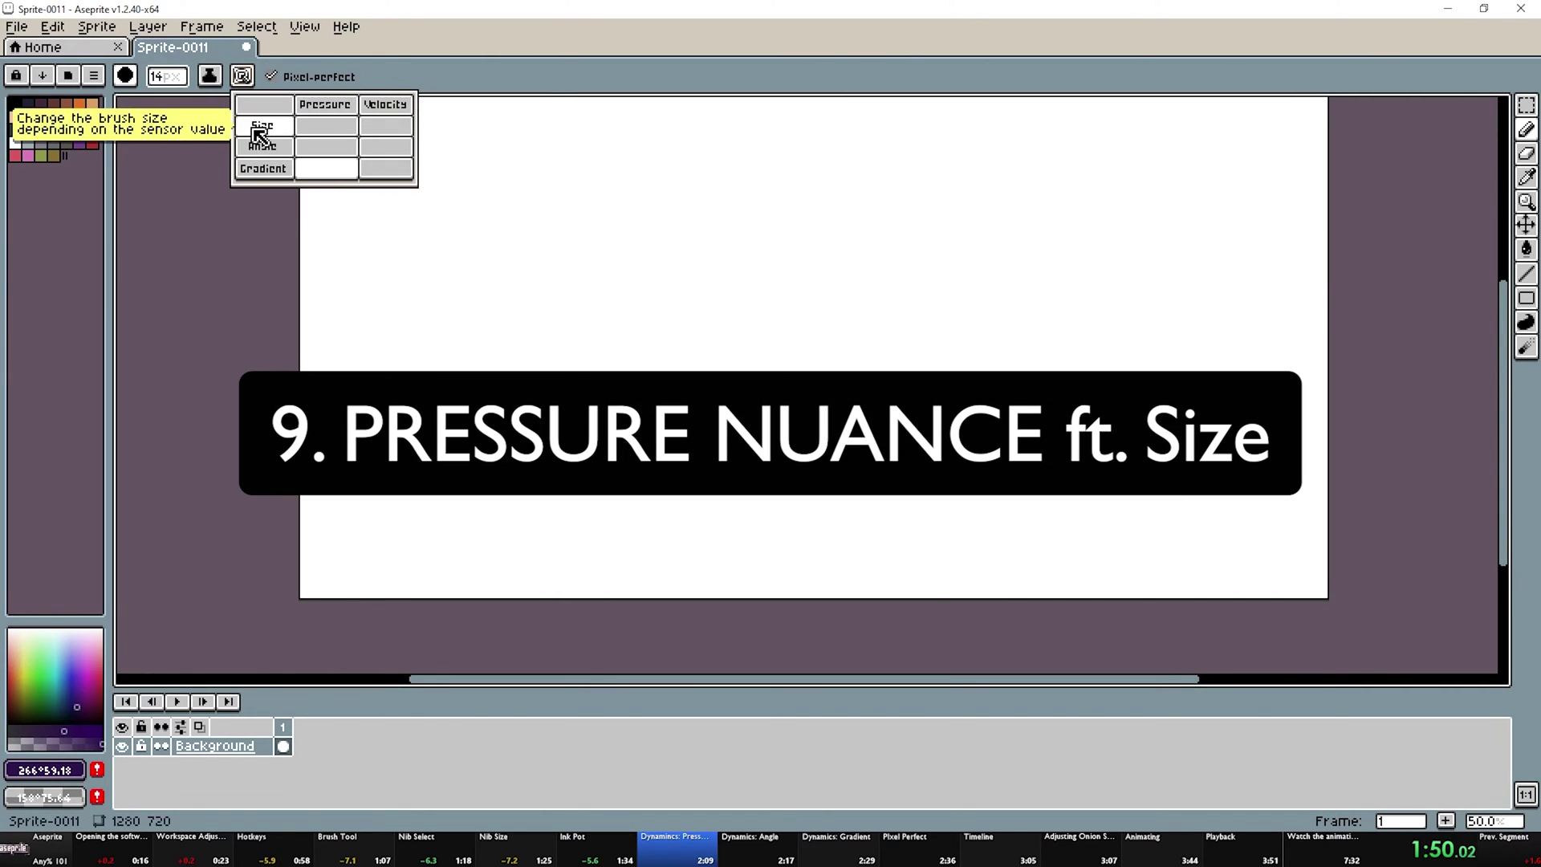
{"action": "left_click", "coordinate": [351, 127]}
{"action": "left_click", "coordinate": [330, 240]}
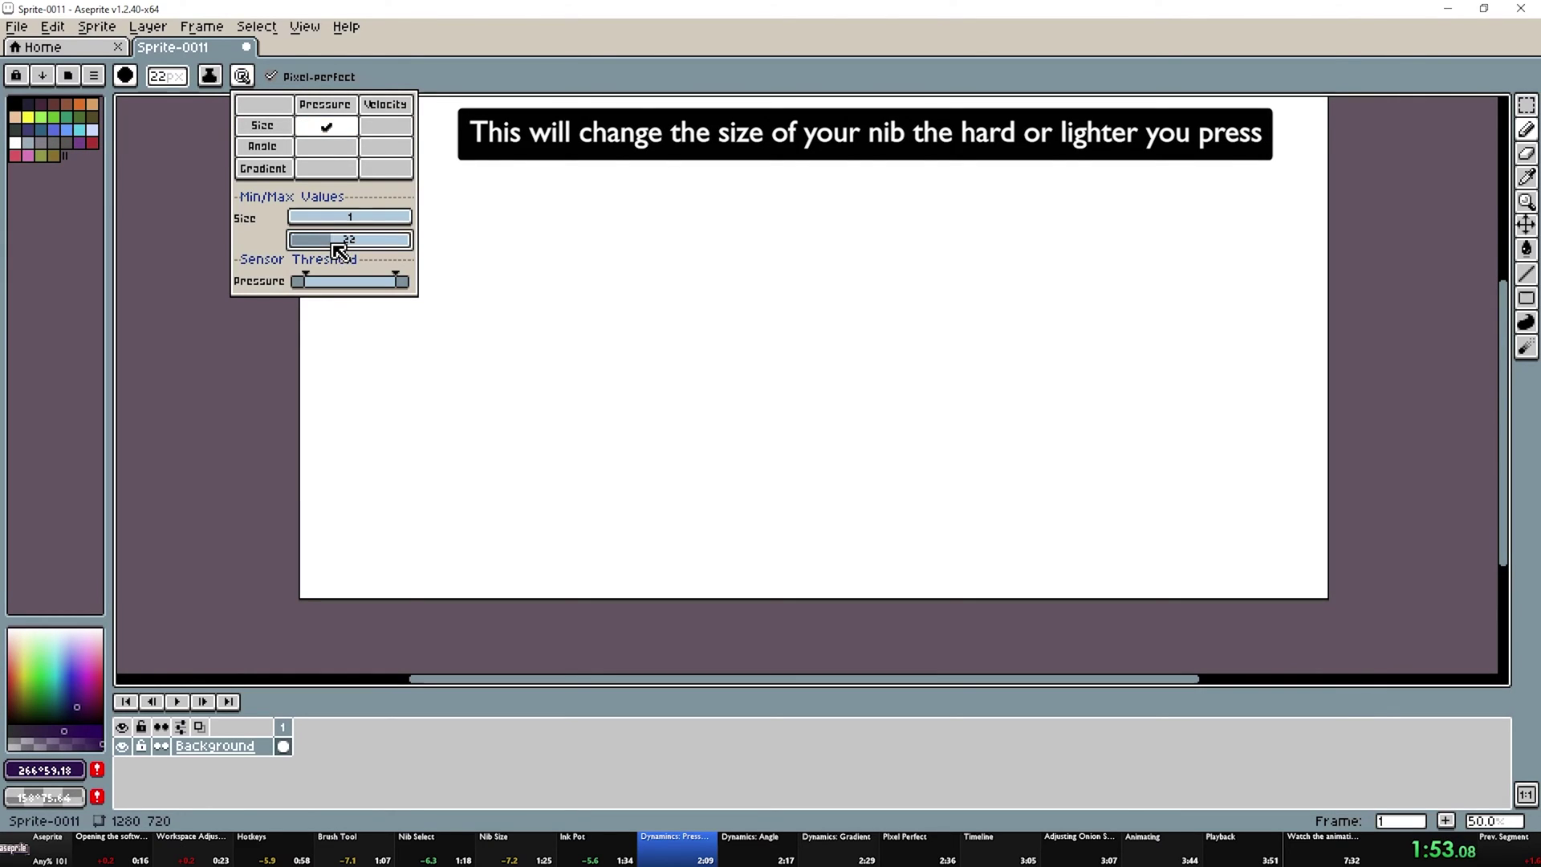
{"action": "left_click", "coordinate": [321, 183]}
{"action": "mouse_move", "coordinate": [489, 279]}
{"action": "left_mouse_down"}
{"action": "mouse_move", "coordinate": [683, 325]}
{"action": "mouse_move", "coordinate": [775, 325]}
{"action": "mouse_move", "coordinate": [833, 222]}
{"action": "mouse_move", "coordinate": [796, 389]}
{"action": "mouse_move", "coordinate": [948, 369]}
{"action": "left_mouse_up"}
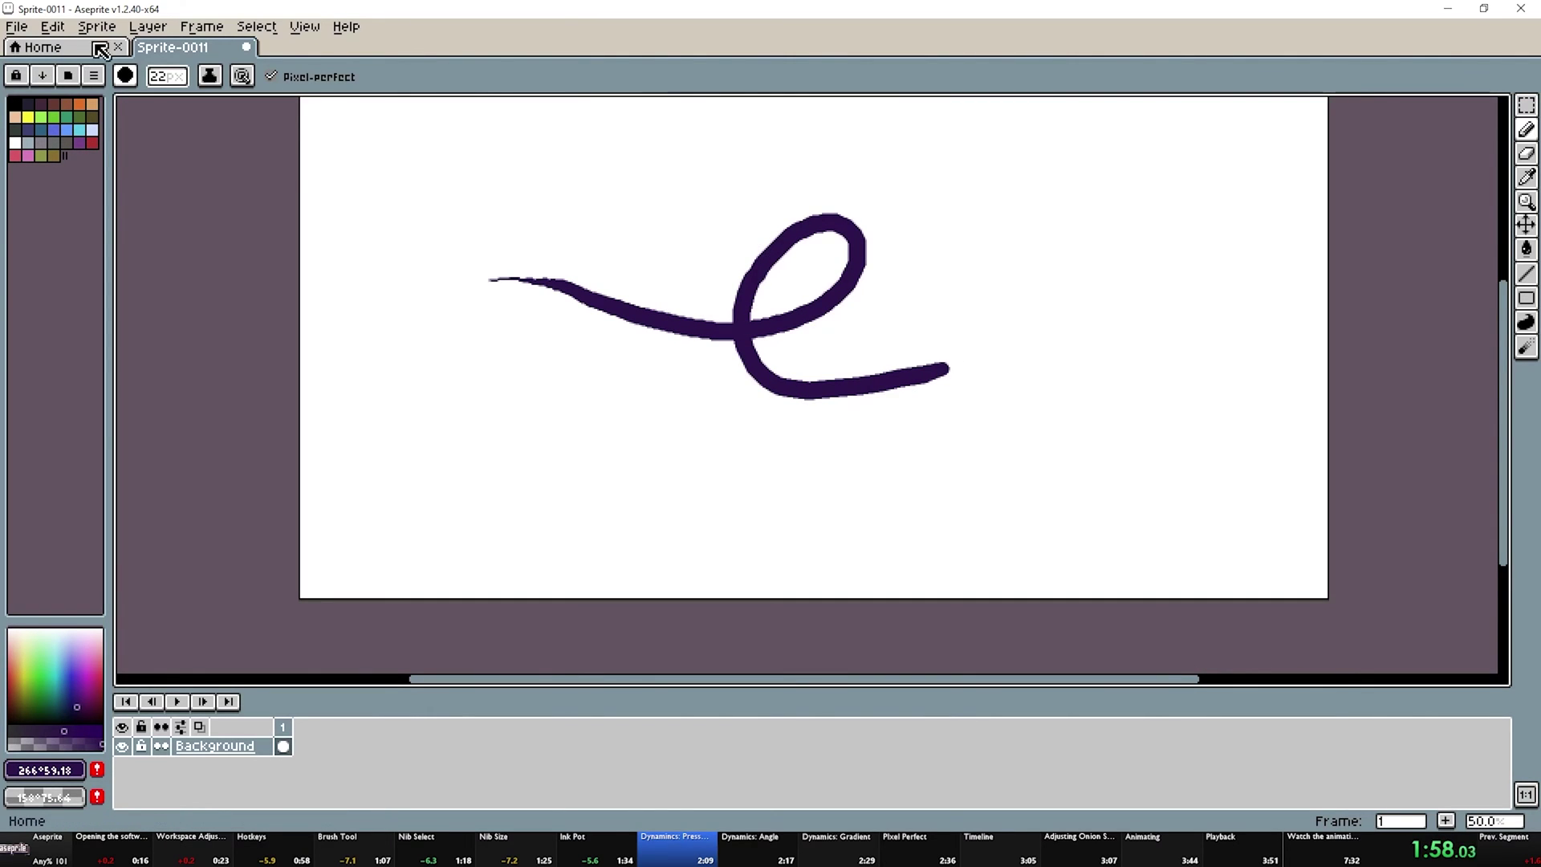
Switch size dynamics to velocity, draw a thin-to-thick test stroke, then undo
{"action": "left_click", "coordinate": [242, 75]}
{"action": "left_click", "coordinate": [351, 127]}
{"action": "left_click", "coordinate": [386, 126]}
{"action": "left_click", "coordinate": [381, 121]}
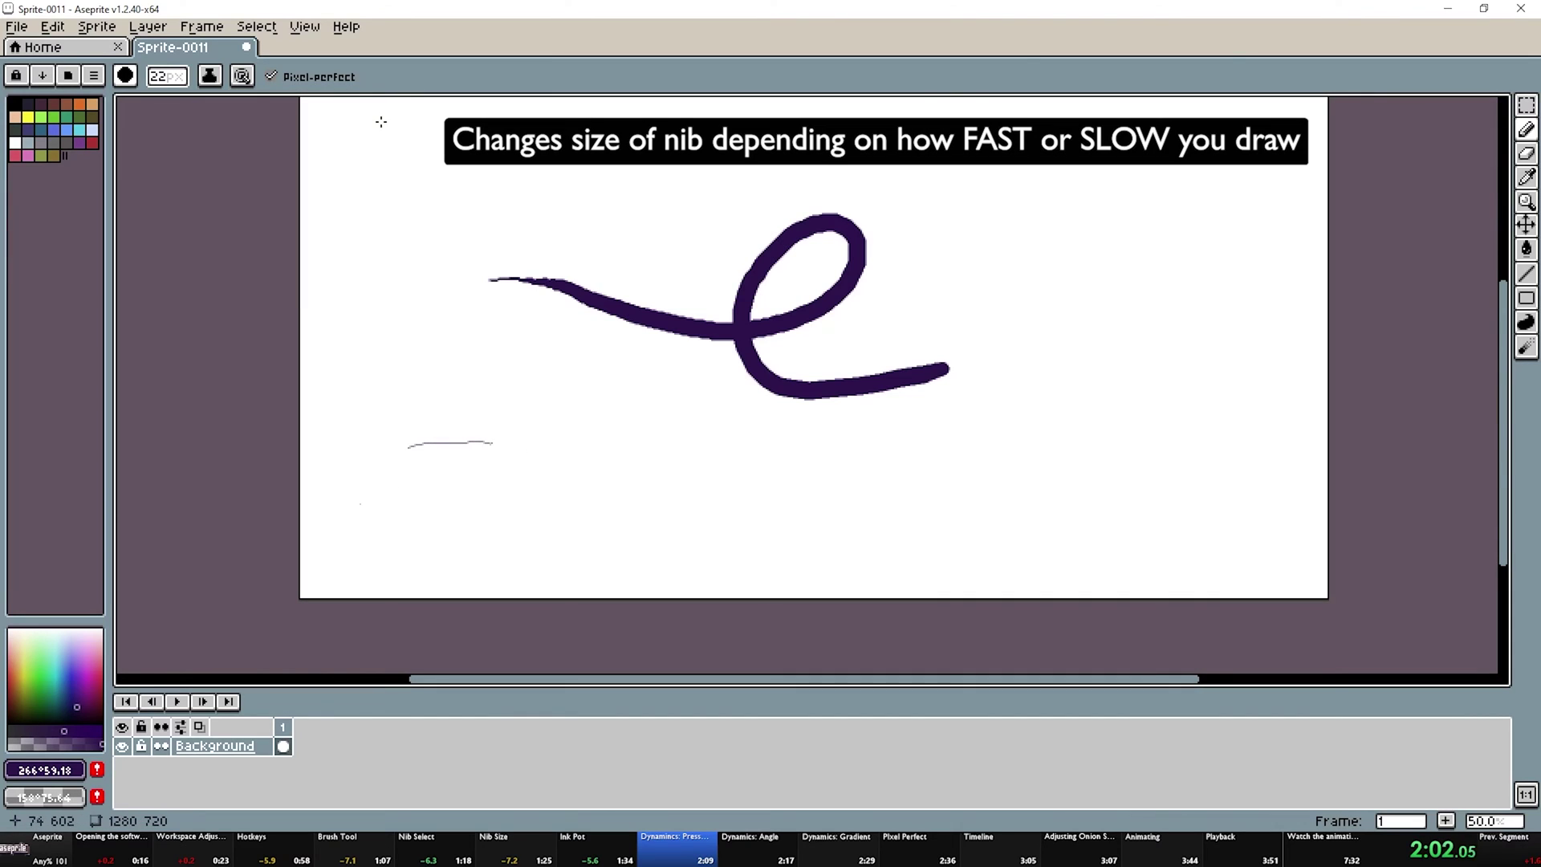
{"action": "left_click_drag", "start_coordinate": [343, 521], "coordinate": [1009, 405]}
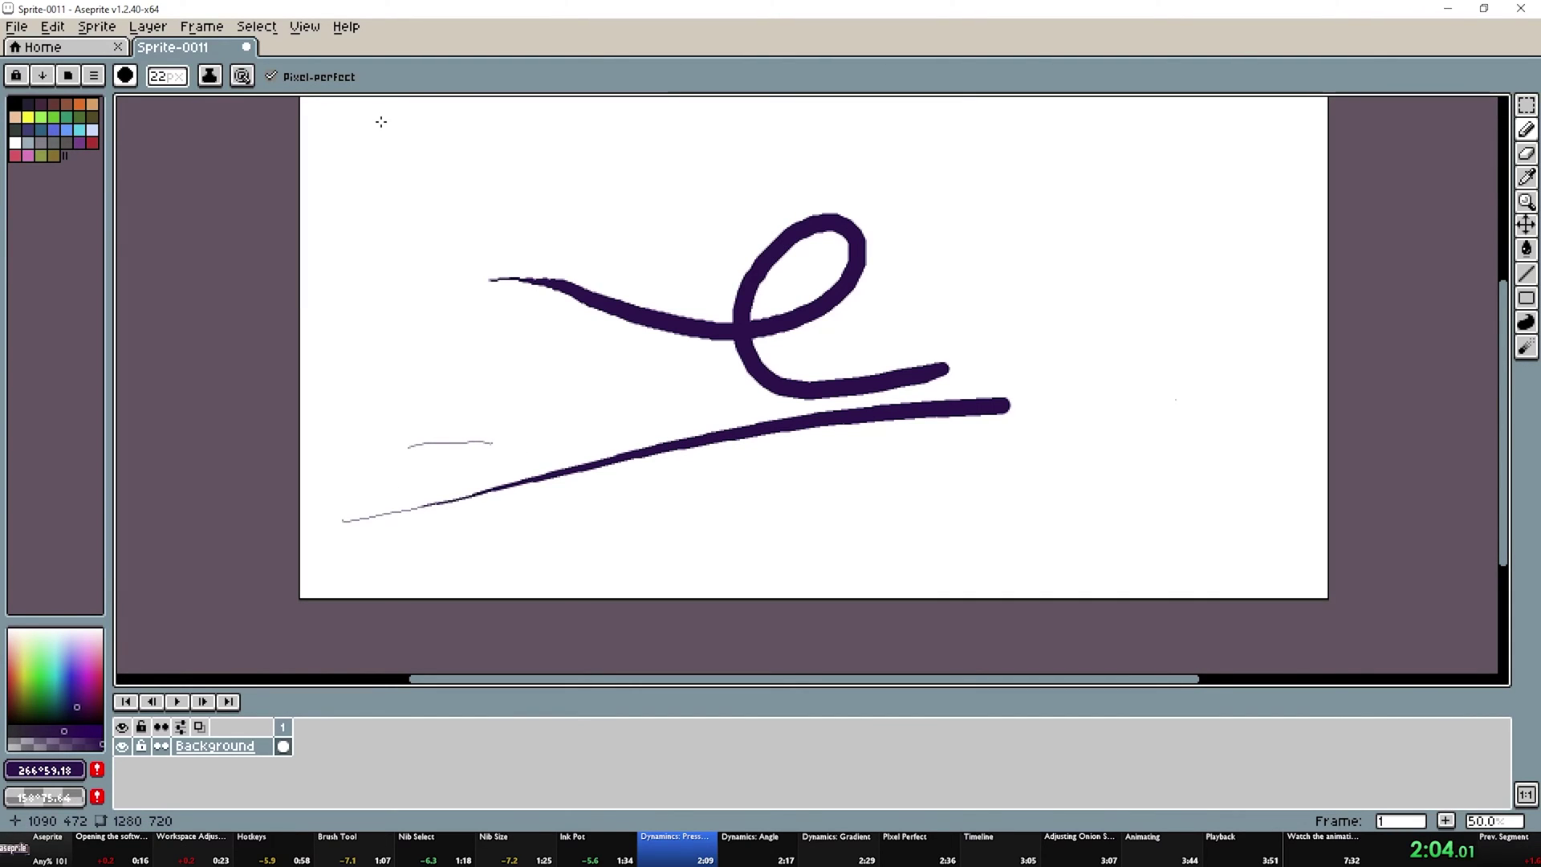
{"action": "key", "text": "ctrl+z"}
{"action": "key", "text": "ctrl+z"}
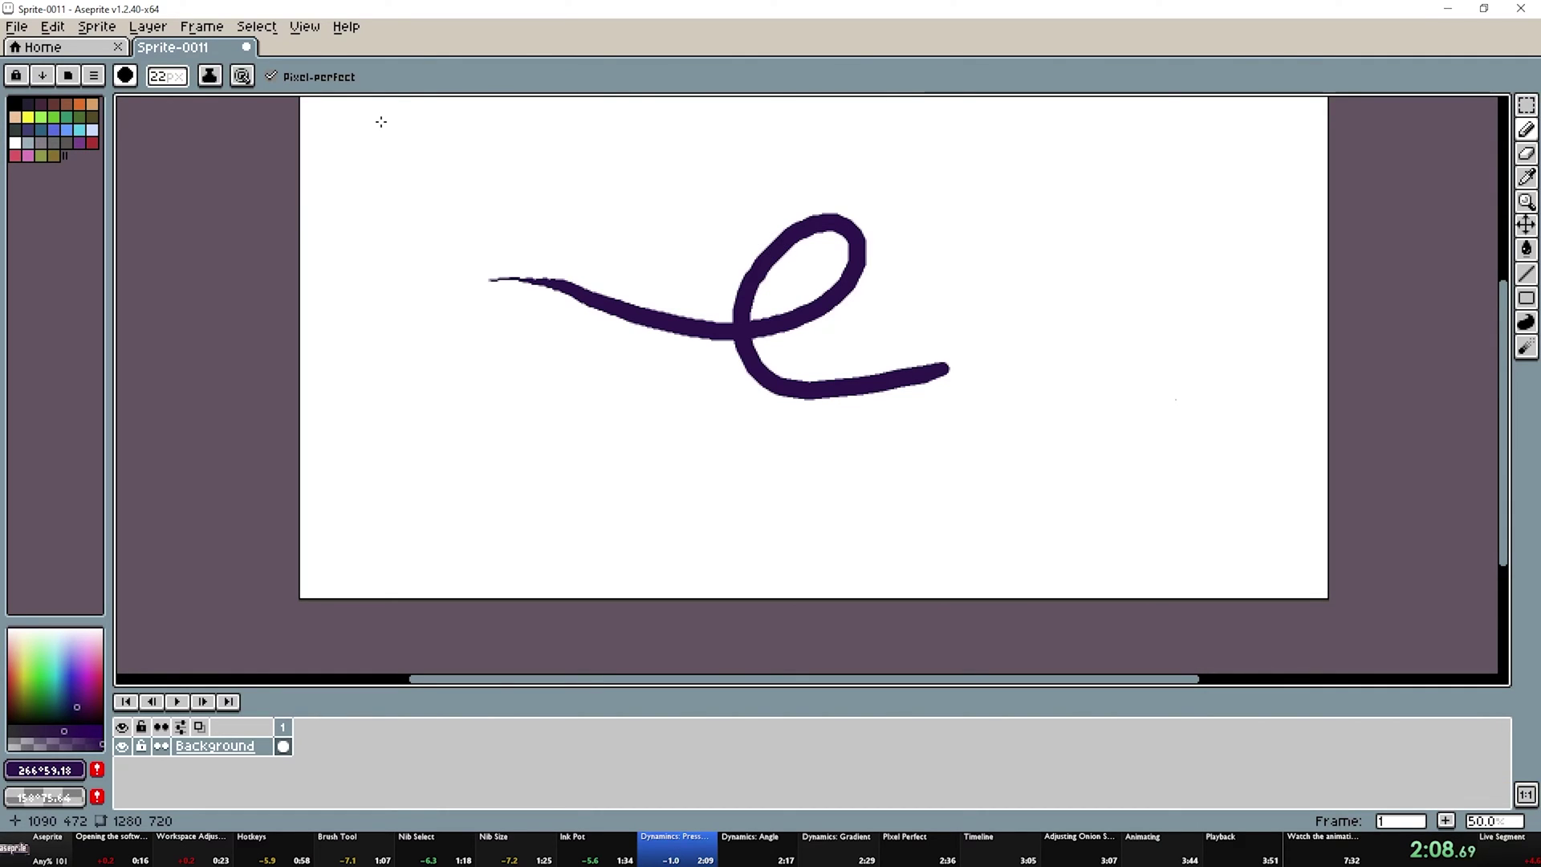
Undo the remaining purple stroke and turn off velocity-based brush size
{"action": "key", "text": "ctrl+z"}
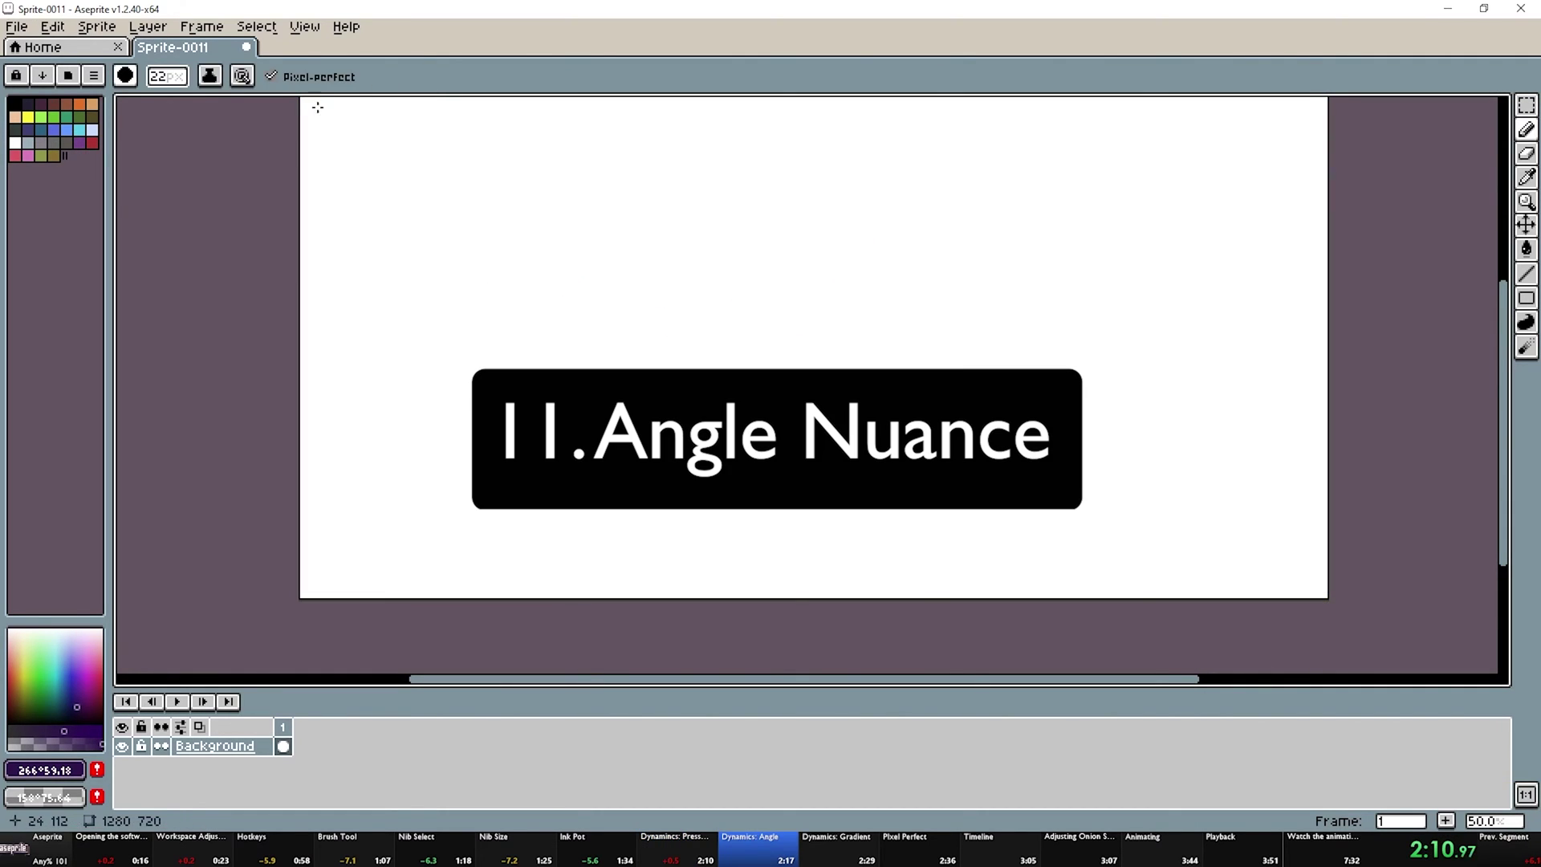
{"action": "left_click", "coordinate": [242, 76]}
{"action": "left_click", "coordinate": [387, 127]}
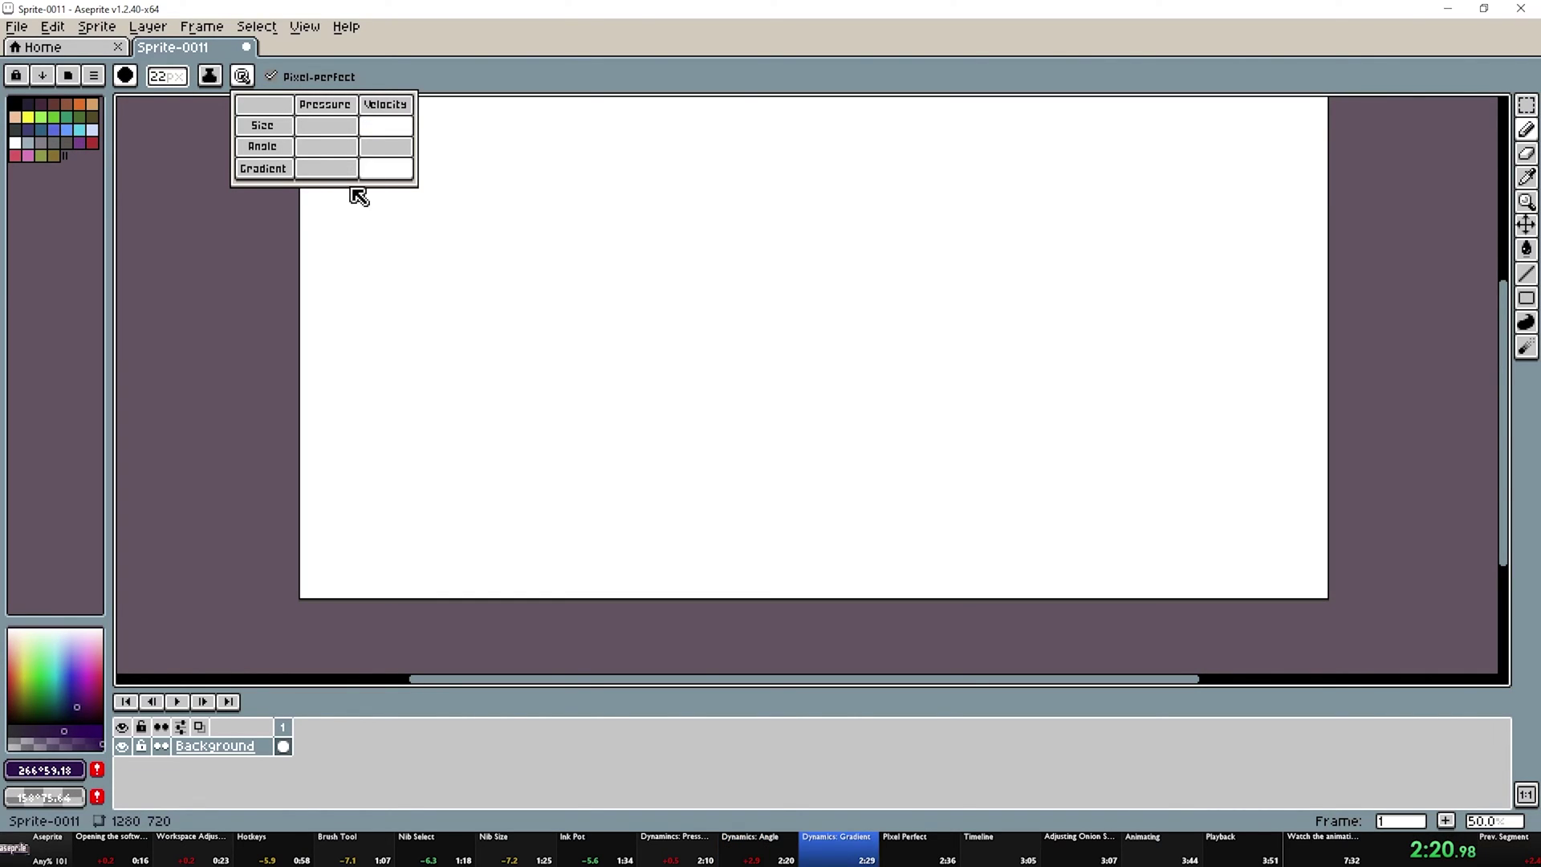
Enable pressure-driven gradient, paint a dithered shaded test stroke, and undo it
{"action": "left_click", "coordinate": [321, 172]}
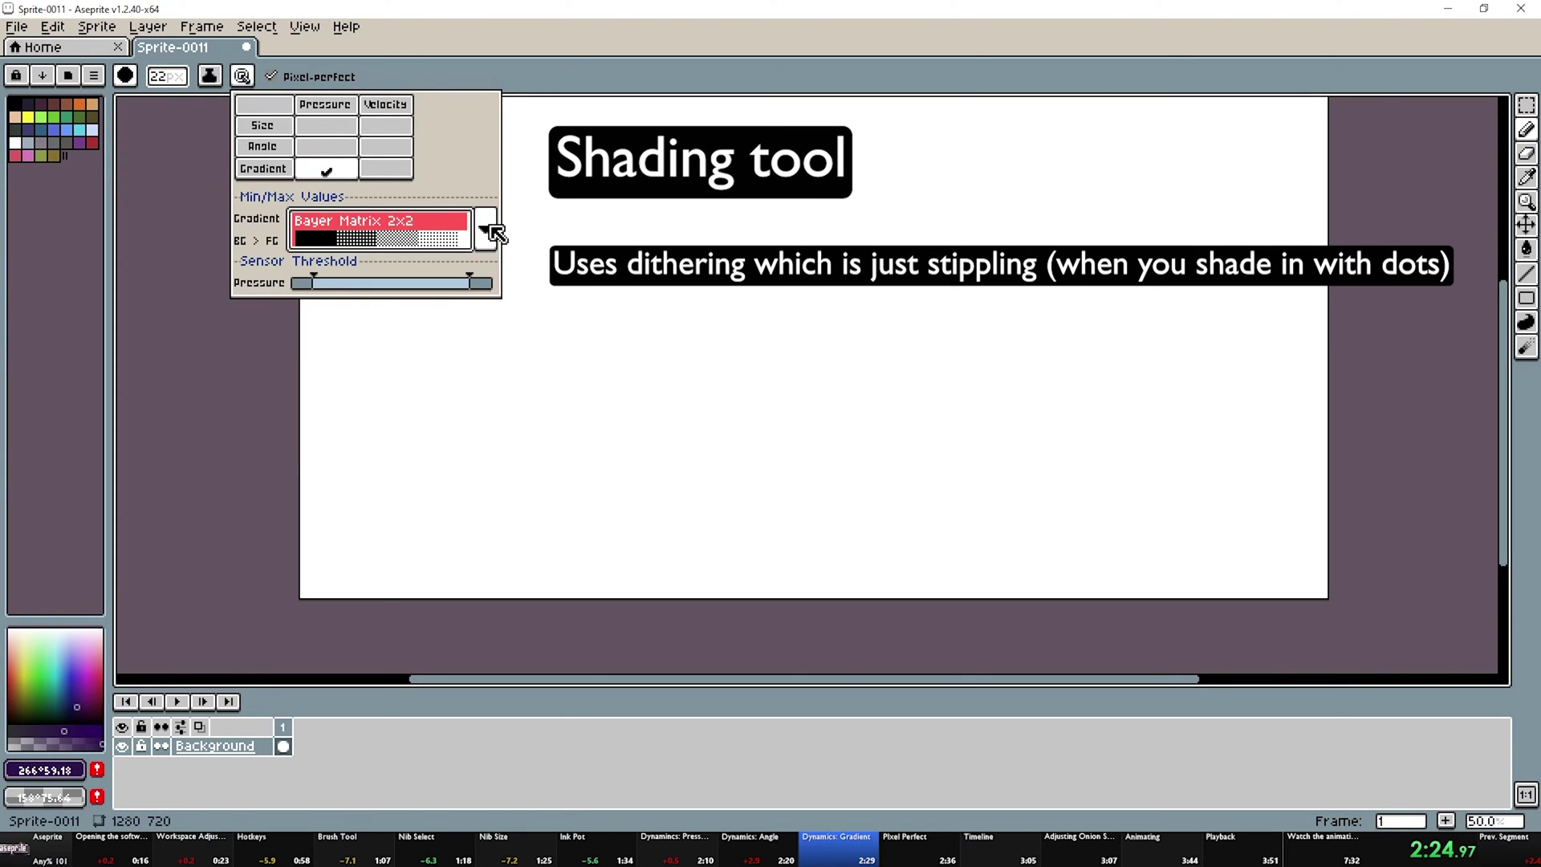
{"action": "mouse_move", "coordinate": [553, 145]}
{"action": "left_mouse_down"}
{"action": "mouse_move", "coordinate": [737, 349]}
{"action": "mouse_move", "coordinate": [873, 385]}
{"action": "left_mouse_up"}
{"action": "key", "text": "ctrl+z"}
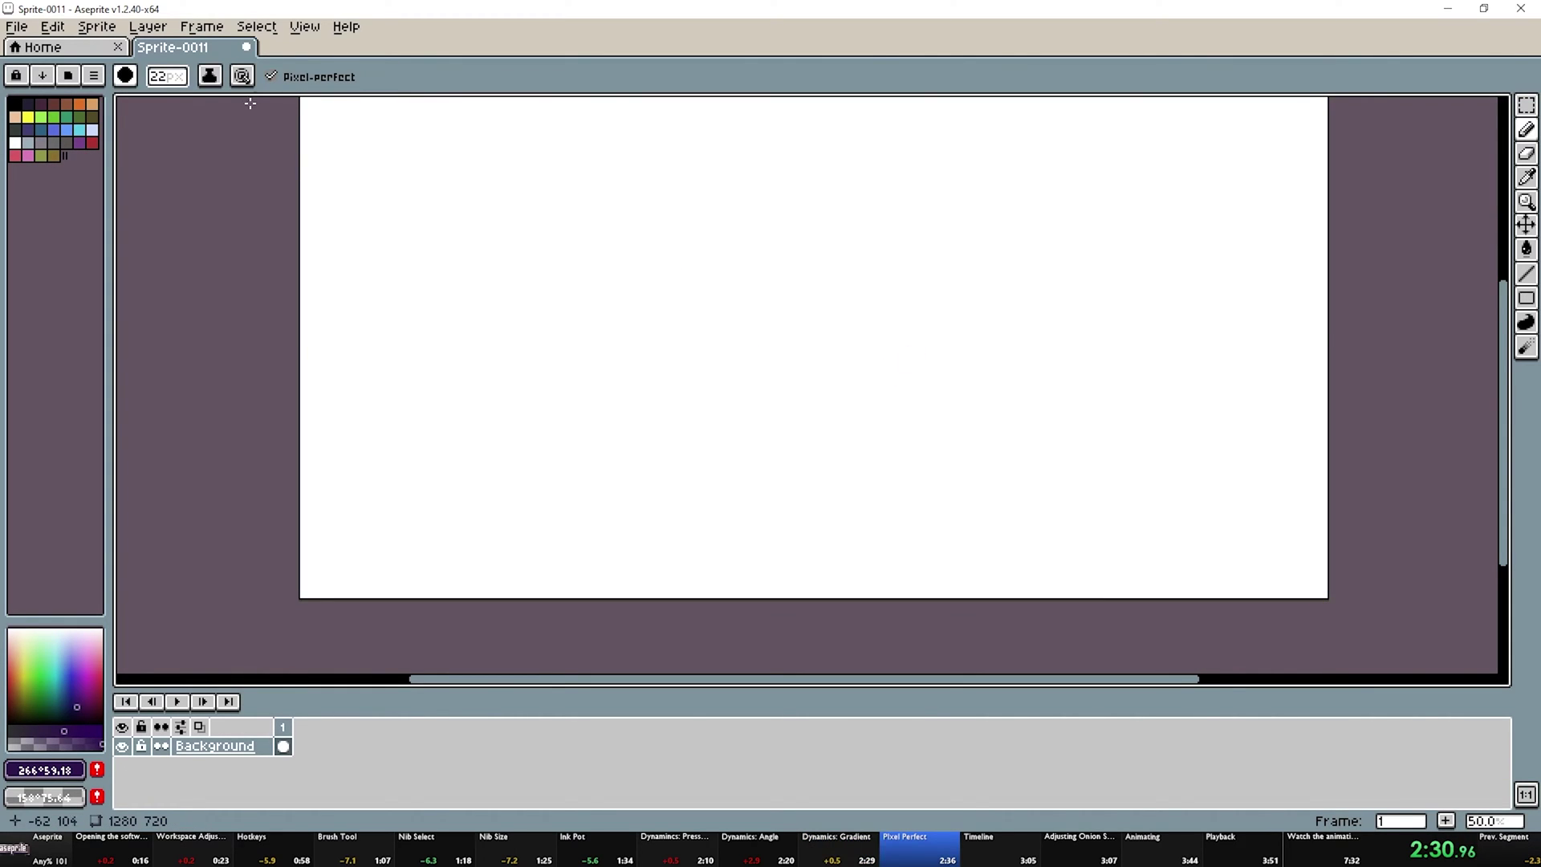
{"action": "left_click", "coordinate": [242, 76]}
Turn off gradient pressure shading and toggle the Background layer's visibility off and on
{"action": "left_click", "coordinate": [326, 167]}
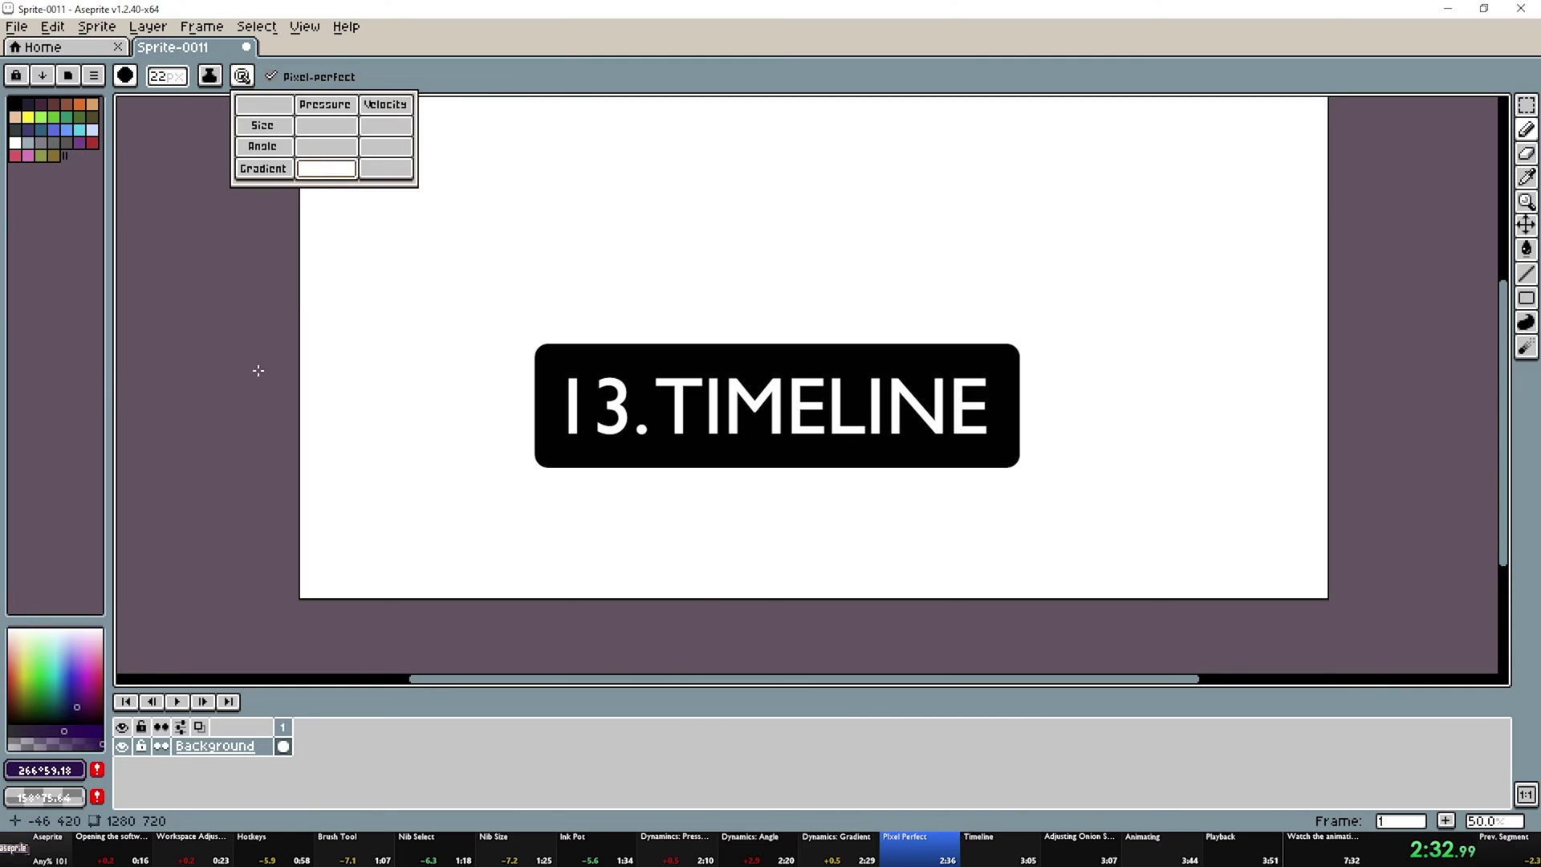
{"action": "left_click", "coordinate": [249, 390]}
{"action": "left_click", "coordinate": [124, 727]}
{"action": "left_click", "coordinate": [124, 728]}
{"action": "left_click", "coordinate": [124, 728]}
{"action": "left_click", "coordinate": [123, 727]}
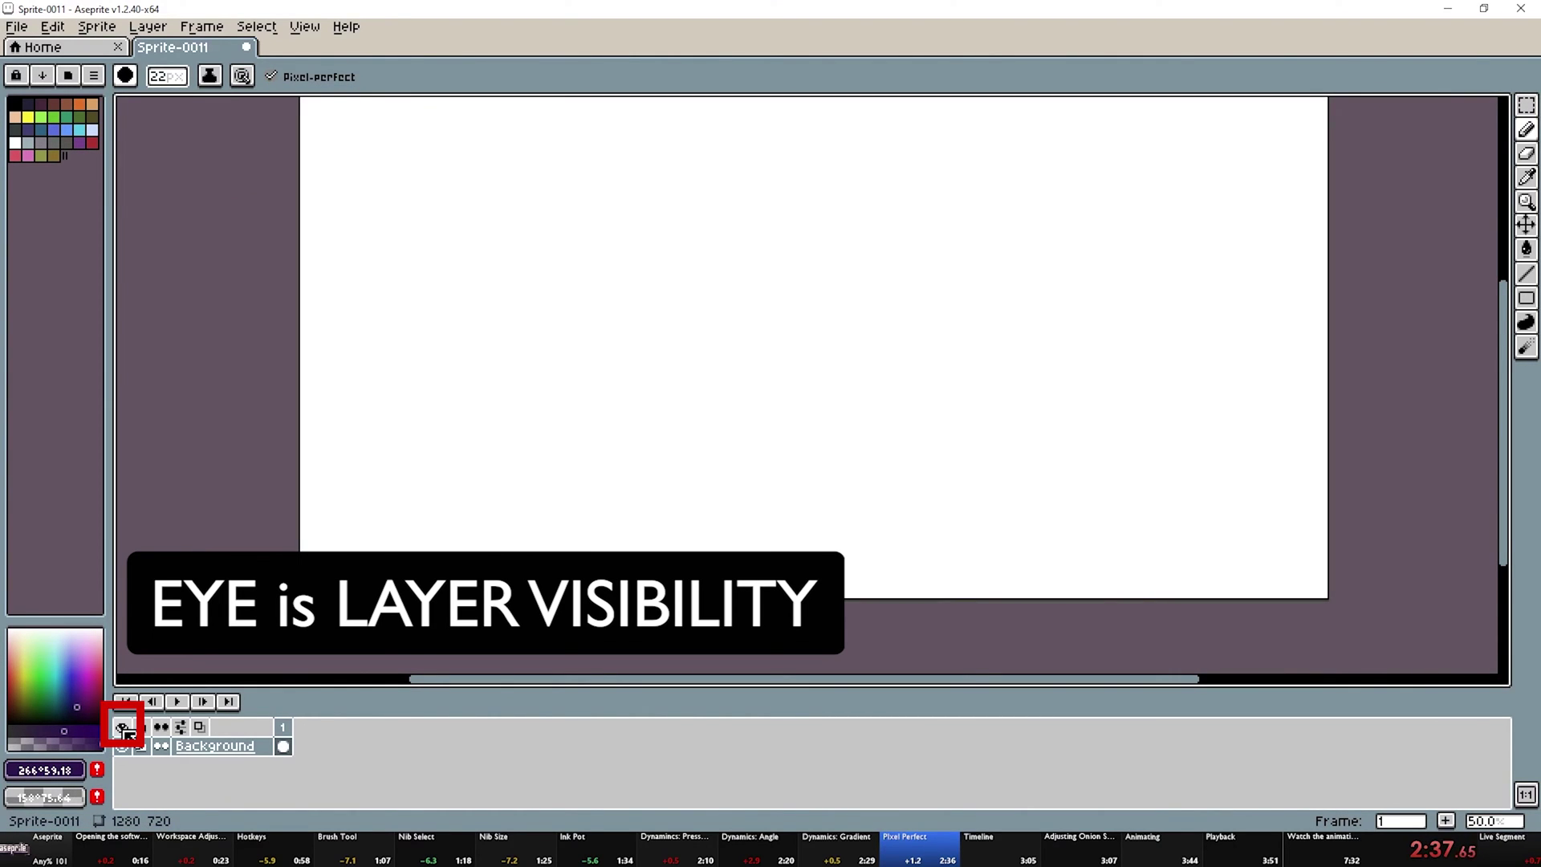
Link cel exposures, undo the opacity change, and open Layer 1's properties
{"action": "left_click", "coordinate": [162, 727]}
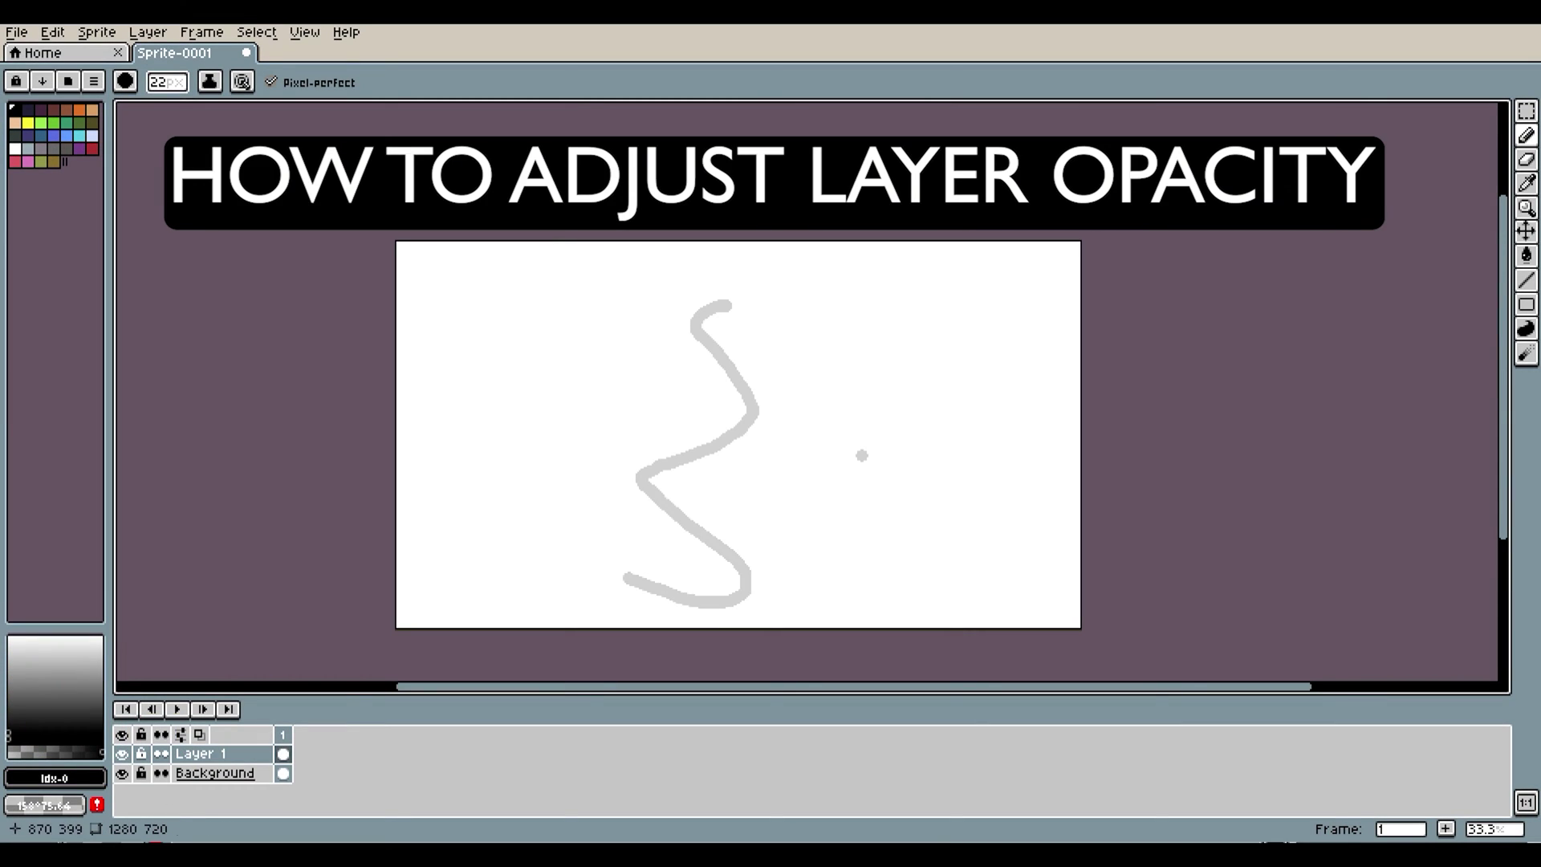
{"action": "key", "text": "ctrl+z"}
{"action": "right_click", "coordinate": [192, 753]}
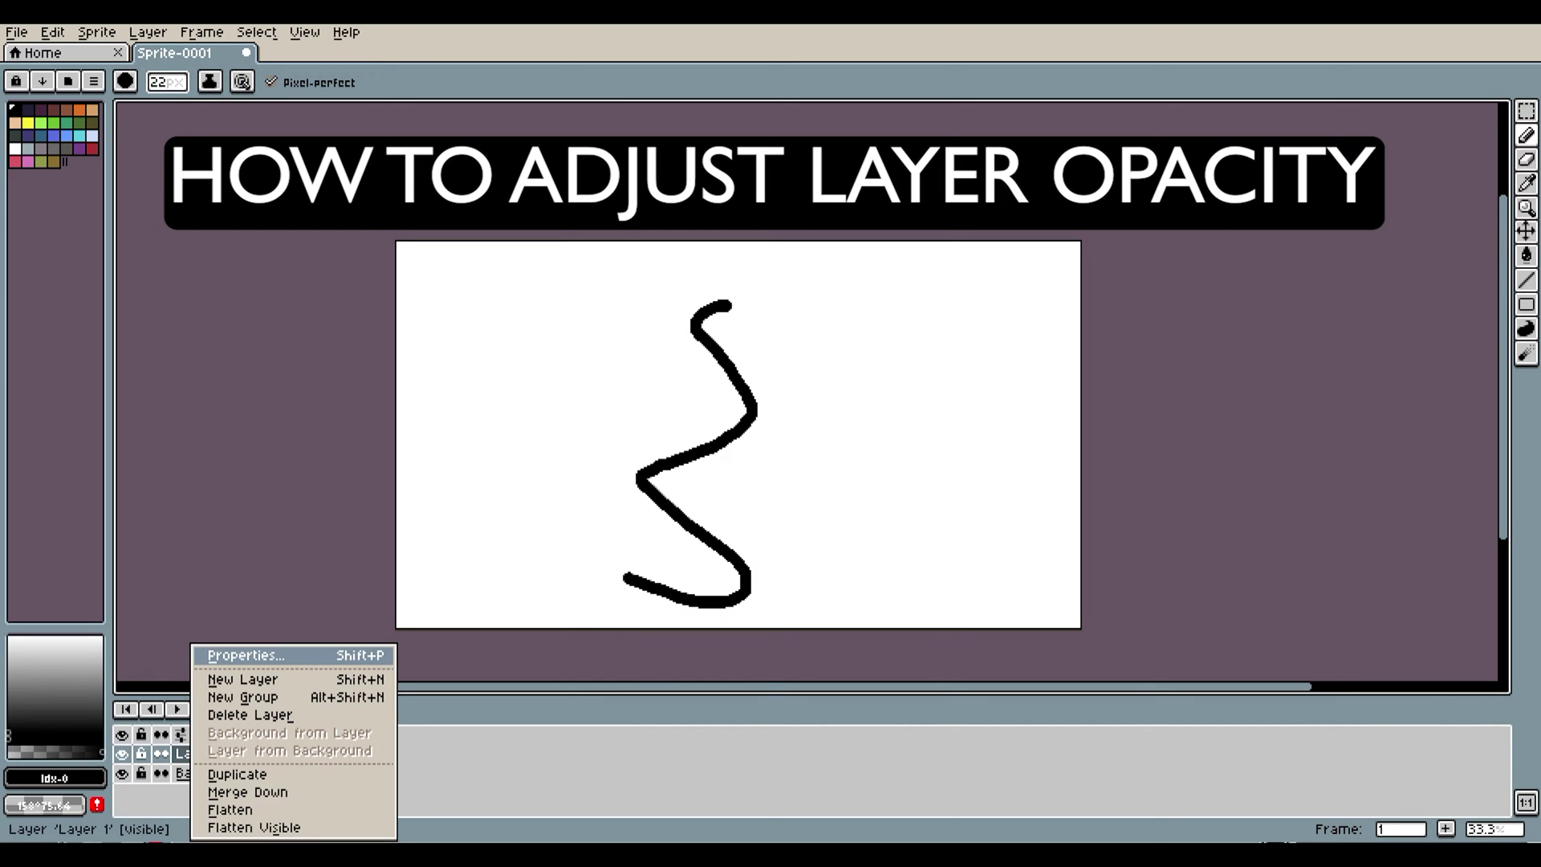
{"action": "left_click", "coordinate": [233, 655]}
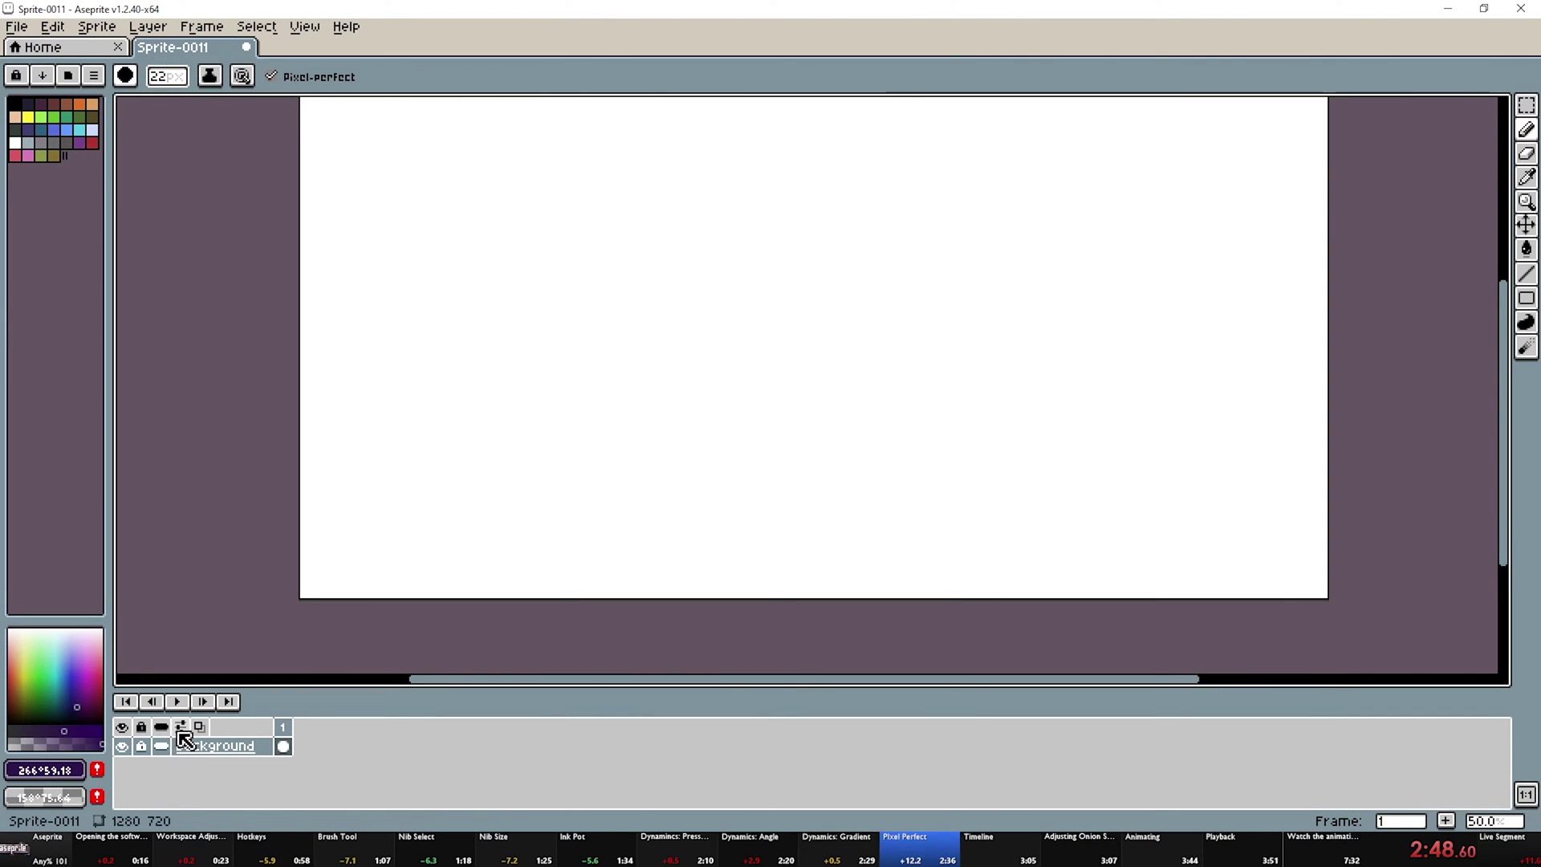
Set onion skin to Red/Blue tint and toggle onion skinning on and off
{"action": "left_click", "coordinate": [180, 729]}
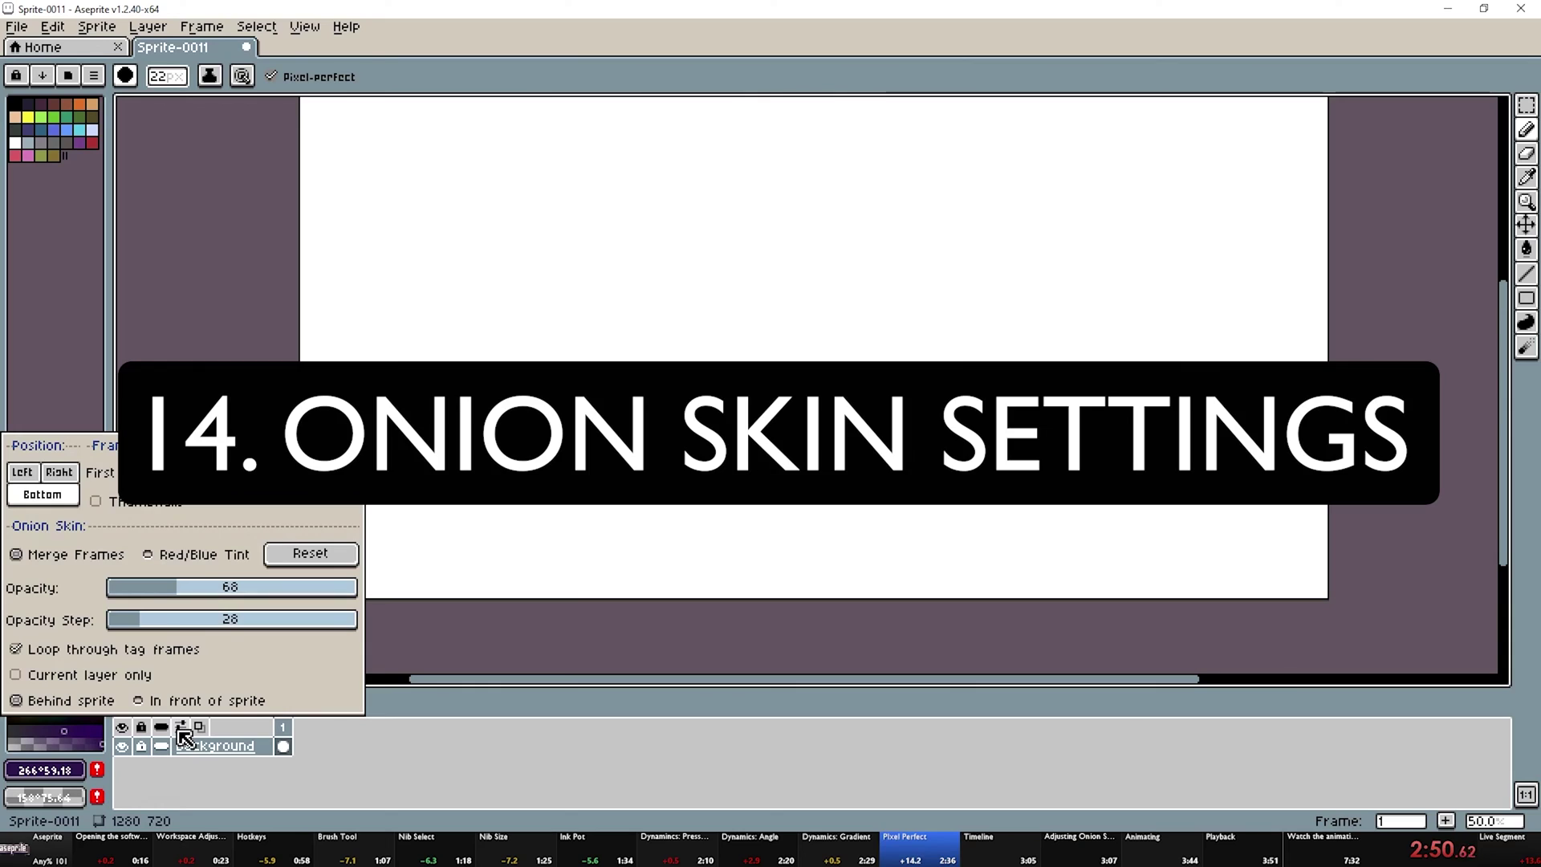
{"action": "left_click", "coordinate": [152, 557]}
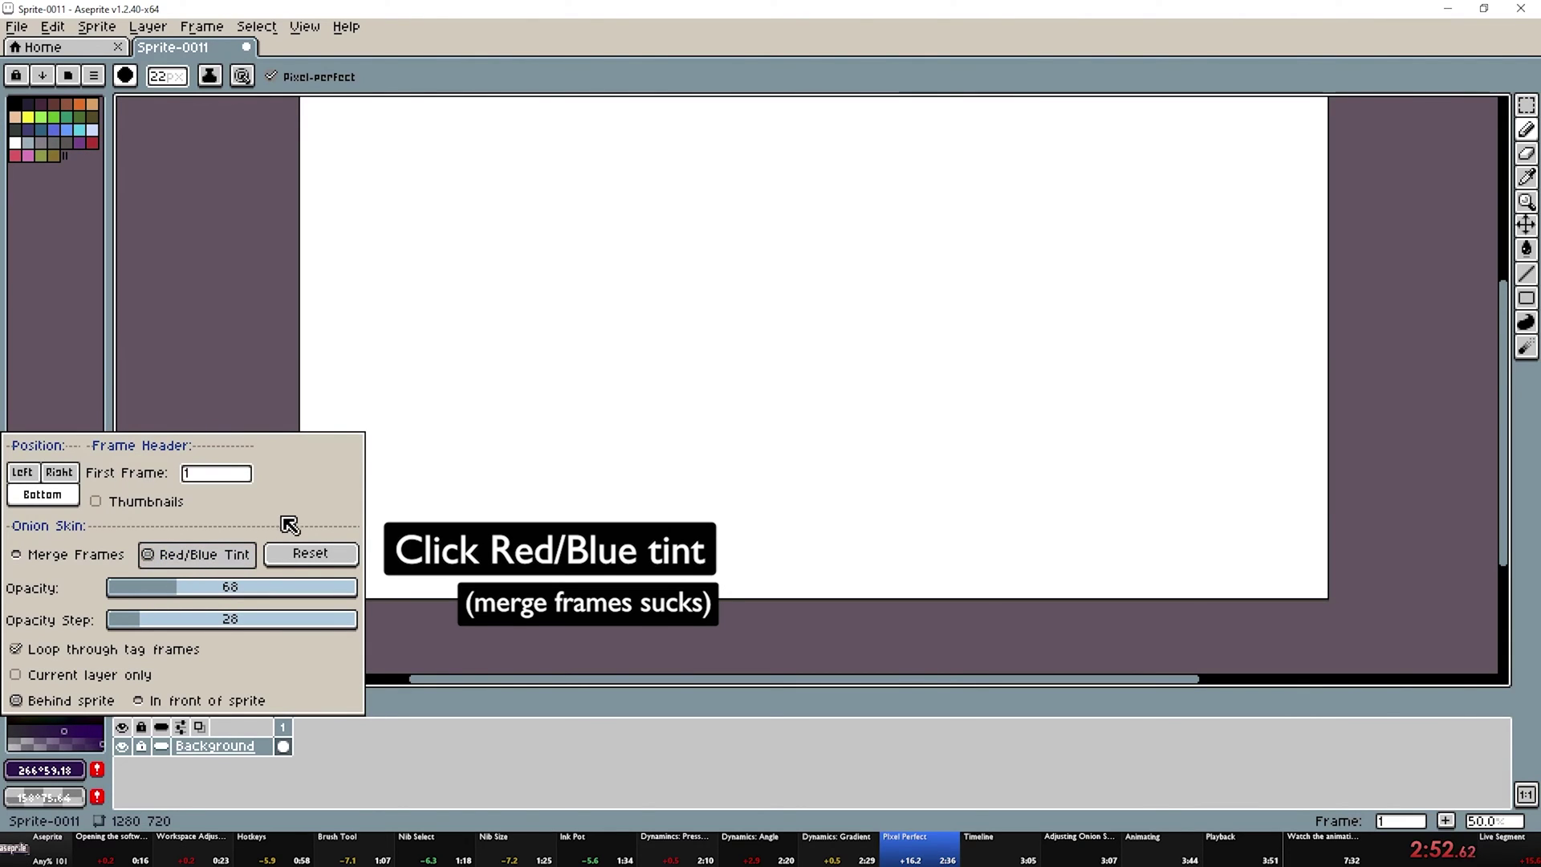
{"action": "left_click", "coordinate": [204, 730]}
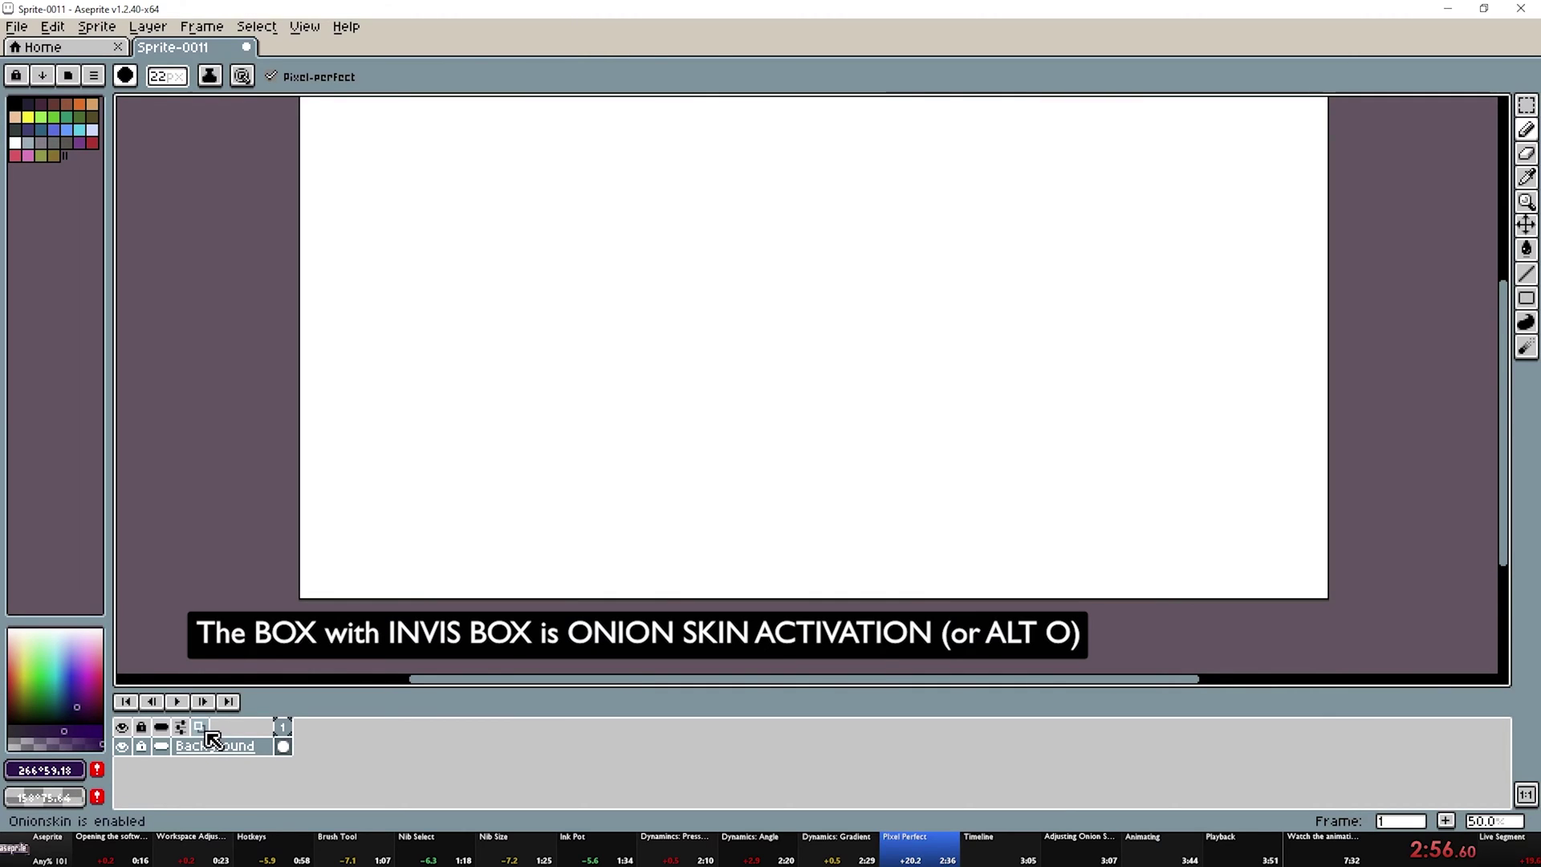
{"action": "left_click", "coordinate": [206, 732]}
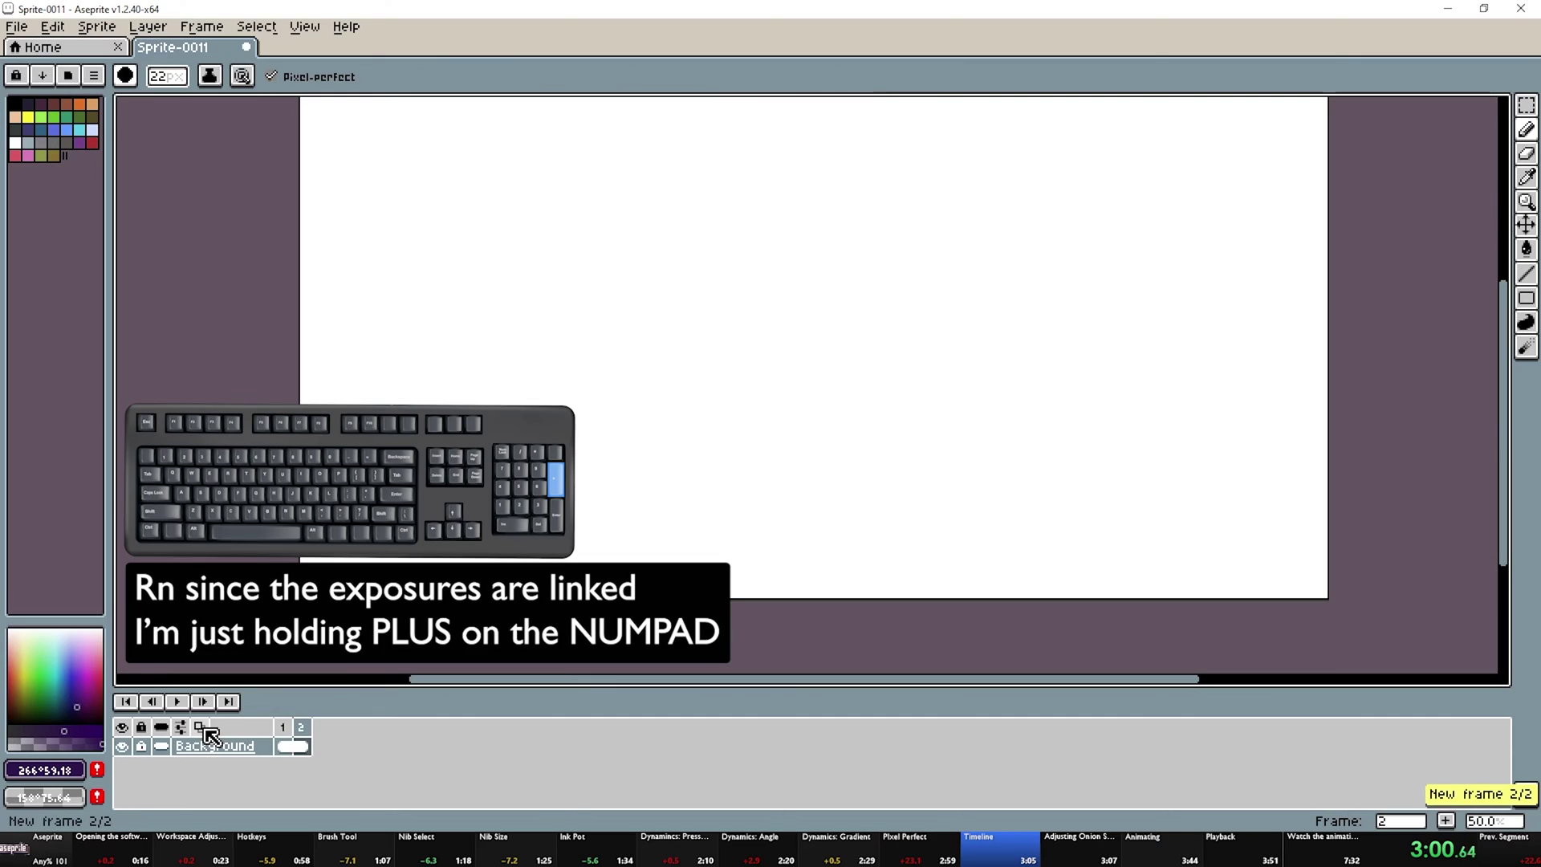
Extend the sprite to 31 frames, add Layer 1, and select frame 5
{"action": "key", "text": "KP_Add"}
{"action": "key", "text": "KP_Add"}
{"action": "key", "text": "KP_Add"}
{"action": "key", "text": "KP_Add"}
{"action": "key", "text": "KP_Add"}
{"action": "key", "text": "KP_Add"}
{"action": "key", "text": "KP_Add"}
{"action": "key", "text": "KP_Add"}
{"action": "key", "text": "KP_Add"}
{"action": "key", "text": "KP_Add"}
{"action": "key", "text": "KP_Add"}
{"action": "key", "text": "KP_Add"}
{"action": "key", "text": "KP_Add"}
{"action": "key", "text": "KP_Add"}
{"action": "key", "text": "KP_Add"}
{"action": "key", "text": "KP_Add"}
{"action": "key", "text": "KP_Add"}
{"action": "key", "text": "KP_Add"}
{"action": "key", "text": "KP_Add"}
{"action": "key", "text": "KP_Add"}
{"action": "key", "text": "shift+n"}
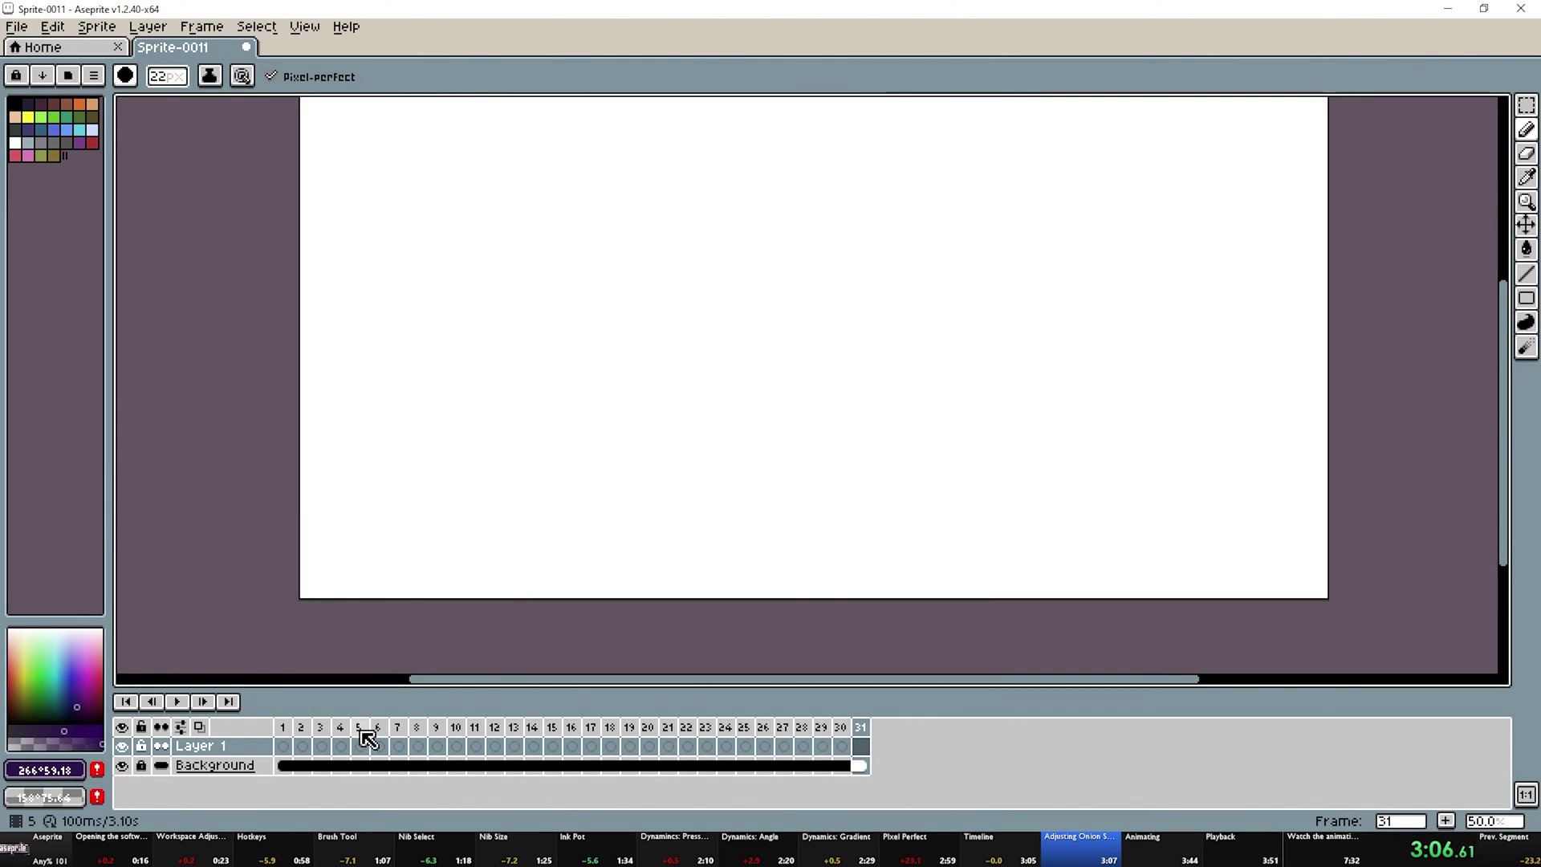
{"action": "left_click", "coordinate": [362, 745]}
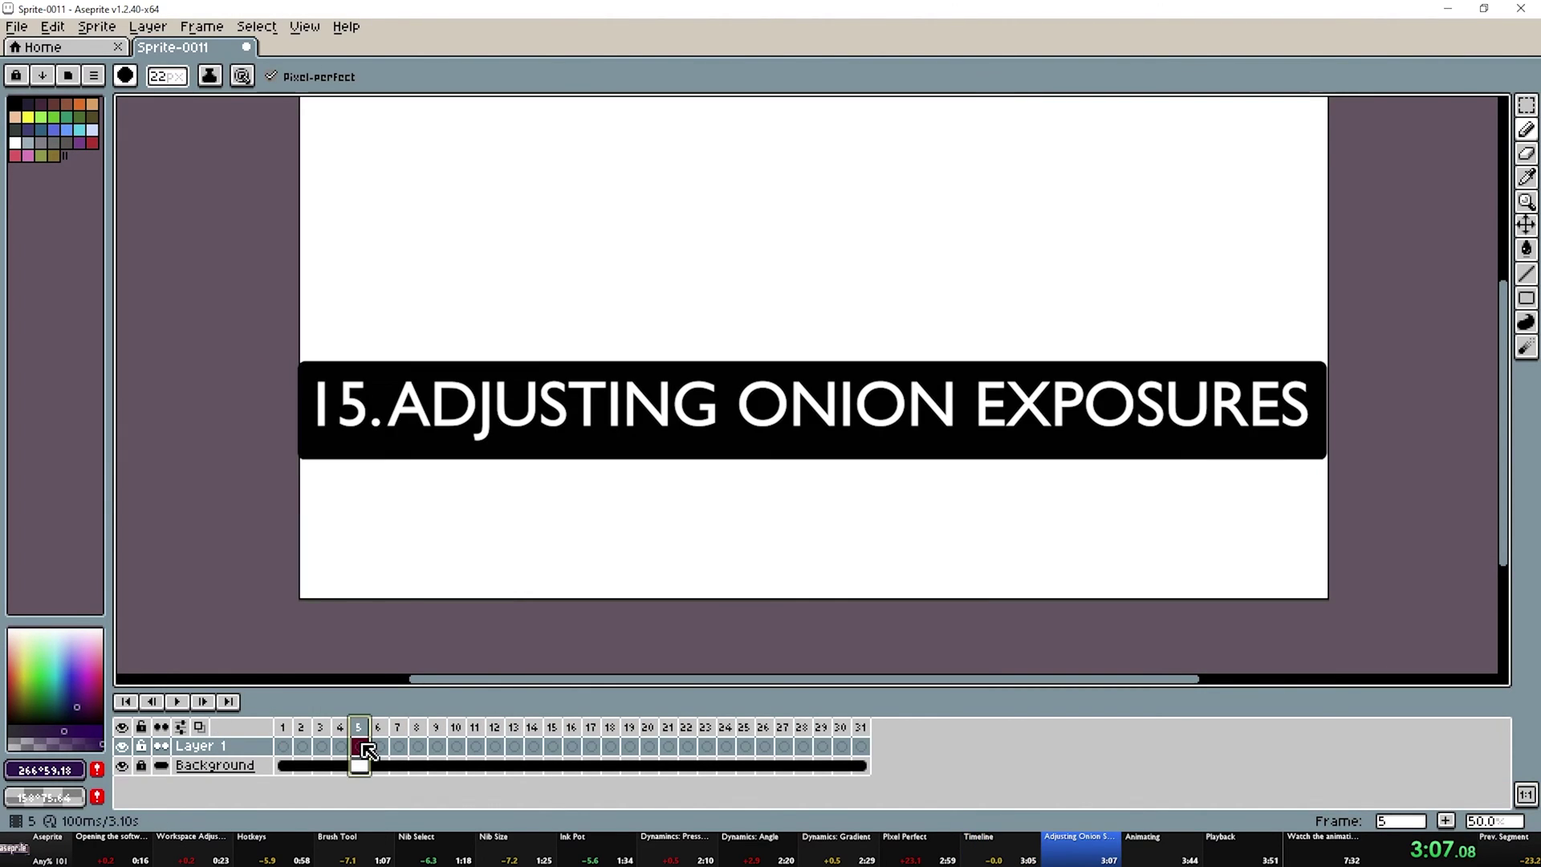
Turn on onion skin spanning frames 4–8, then draw the ring from frame 1, moving down-right
{"action": "key", "text": "alt+o"}
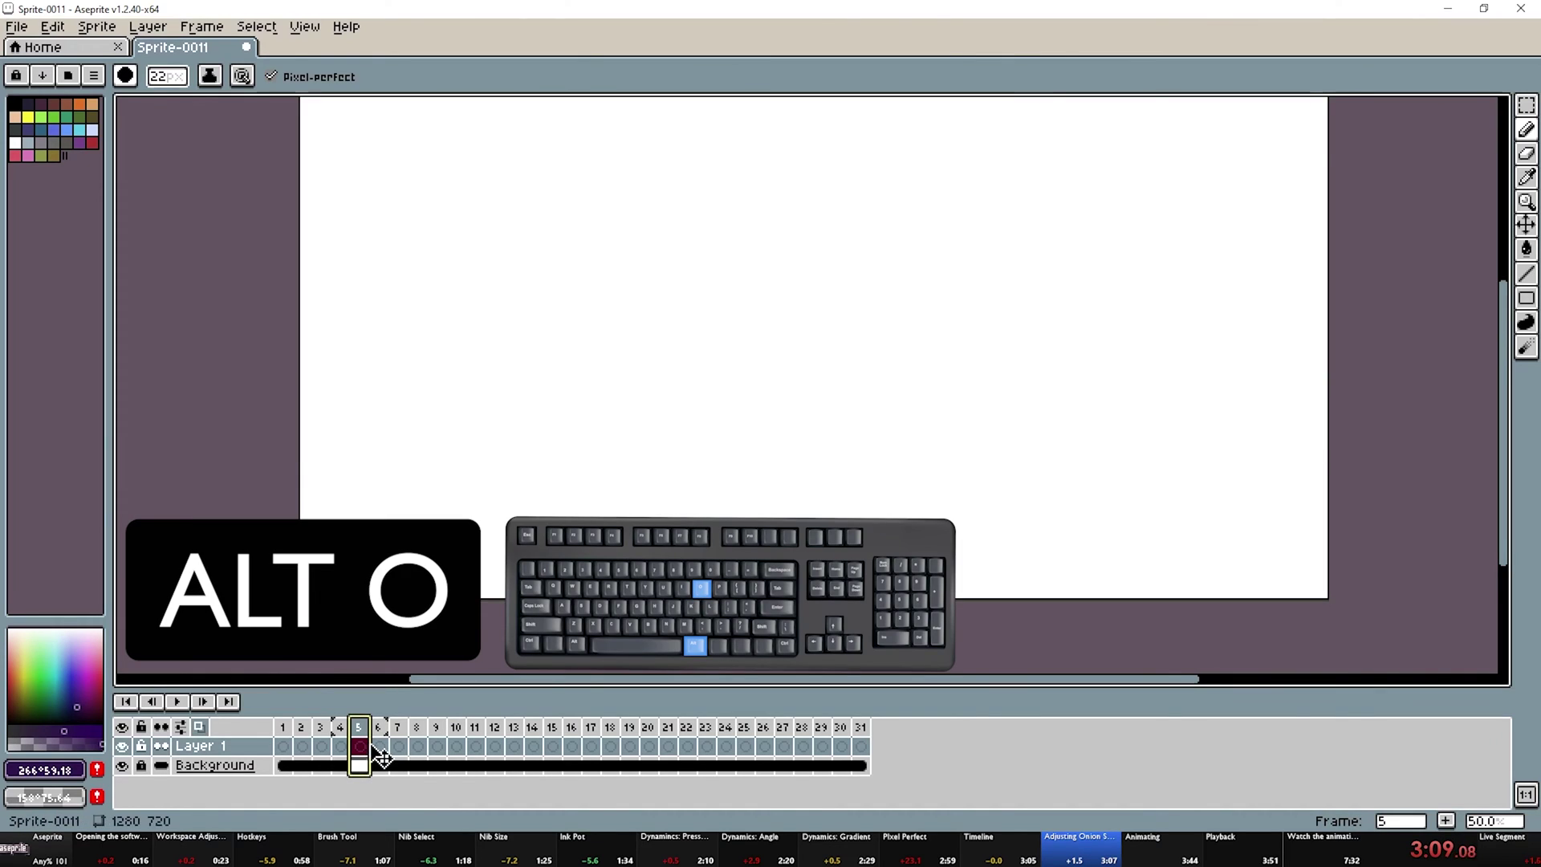
{"action": "mouse_move", "coordinate": [384, 726]}
{"action": "left_mouse_down"}
{"action": "mouse_move", "coordinate": [420, 726]}
{"action": "mouse_move", "coordinate": [384, 731]}
{"action": "left_mouse_up"}
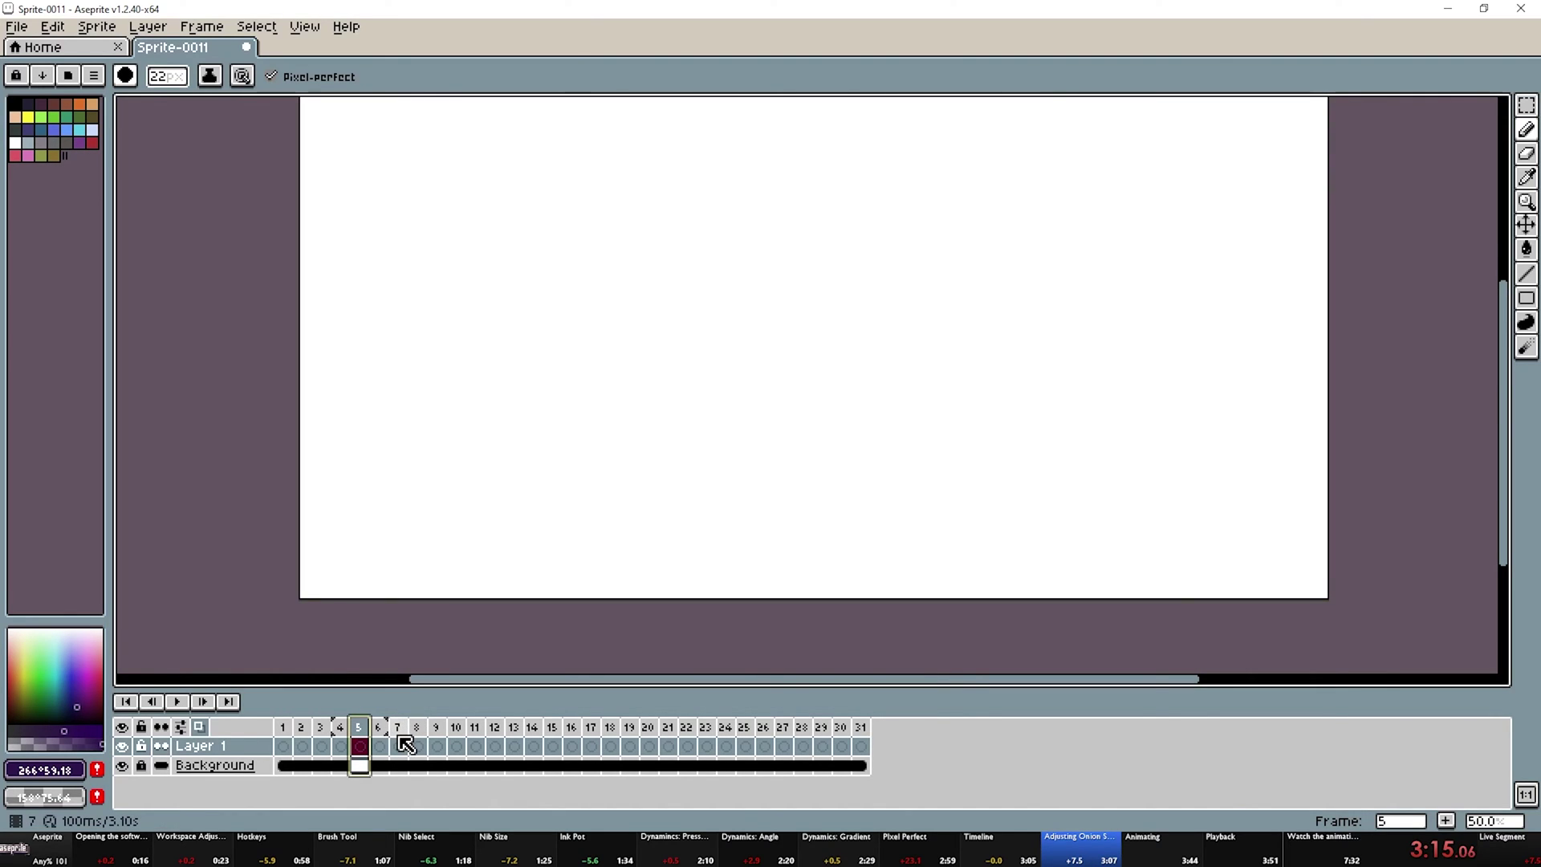
{"action": "left_click", "coordinate": [287, 726]}
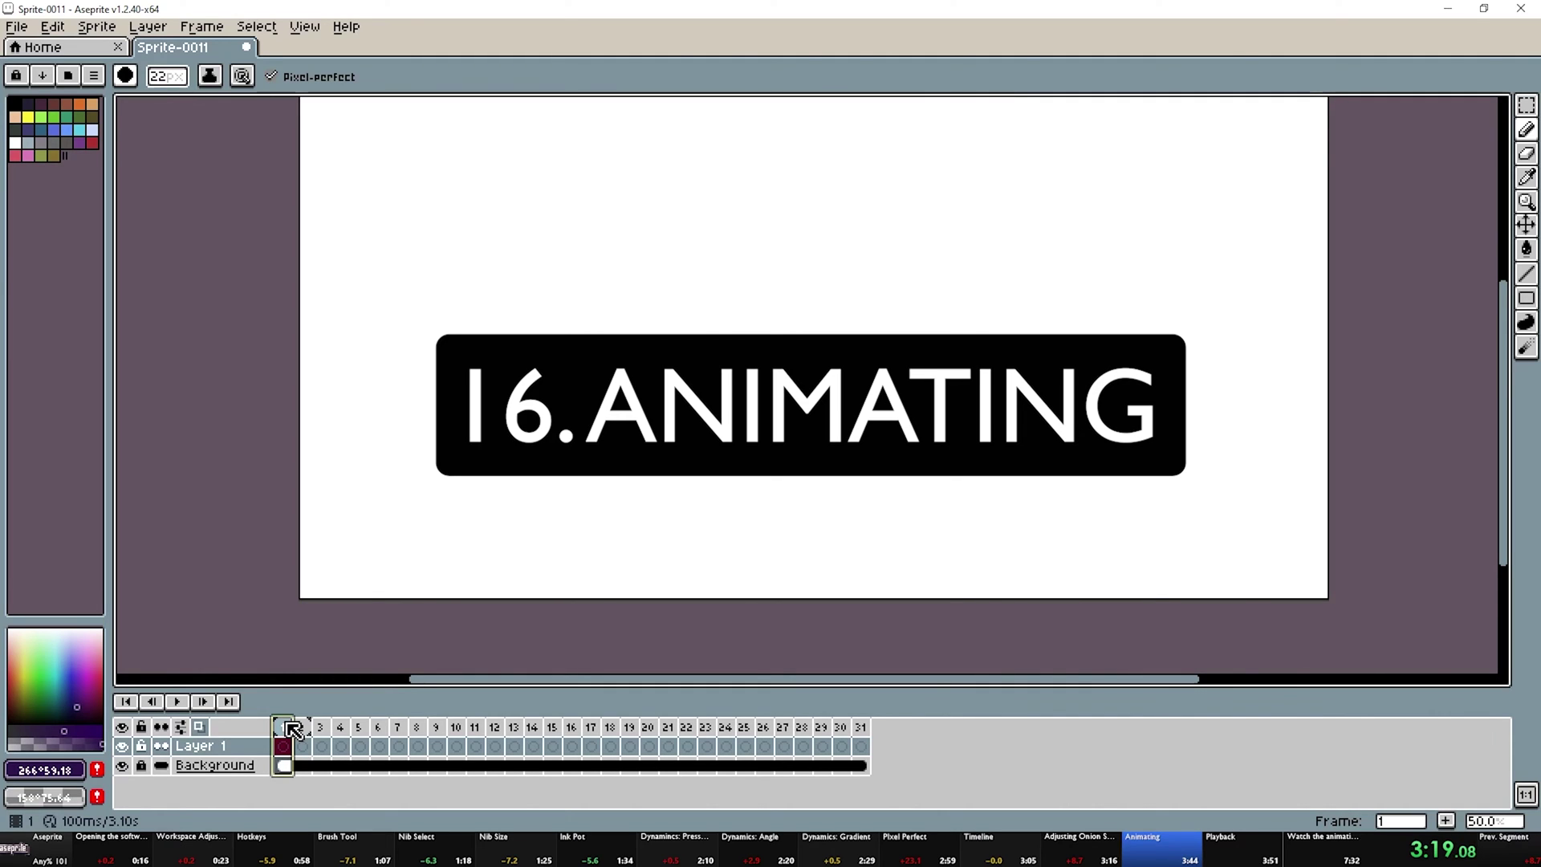
{"action": "mouse_move", "coordinate": [303, 230]}
{"action": "left_mouse_down"}
{"action": "mouse_move", "coordinate": [309, 193]}
{"action": "mouse_move", "coordinate": [373, 315]}
{"action": "left_mouse_up"}
{"action": "key", "text": "period"}
{"action": "key", "text": "period"}
{"action": "left_click_drag", "start_coordinate": [481, 321], "coordinate": [418, 434]}
{"action": "key", "text": "period"}
{"action": "left_click_drag", "start_coordinate": [540, 523], "coordinate": [514, 434]}
{"action": "key", "text": "period"}
{"action": "left_click_drag", "start_coordinate": [585, 570], "coordinate": [666, 562]}
Draw the ring moving up-right then down on the remaining frames, then preview playback
{"action": "key", "text": "period"}
{"action": "left_click_drag", "start_coordinate": [647, 505], "coordinate": [712, 562]}
{"action": "key", "text": "period"}
{"action": "left_click_drag", "start_coordinate": [690, 482], "coordinate": [683, 489]}
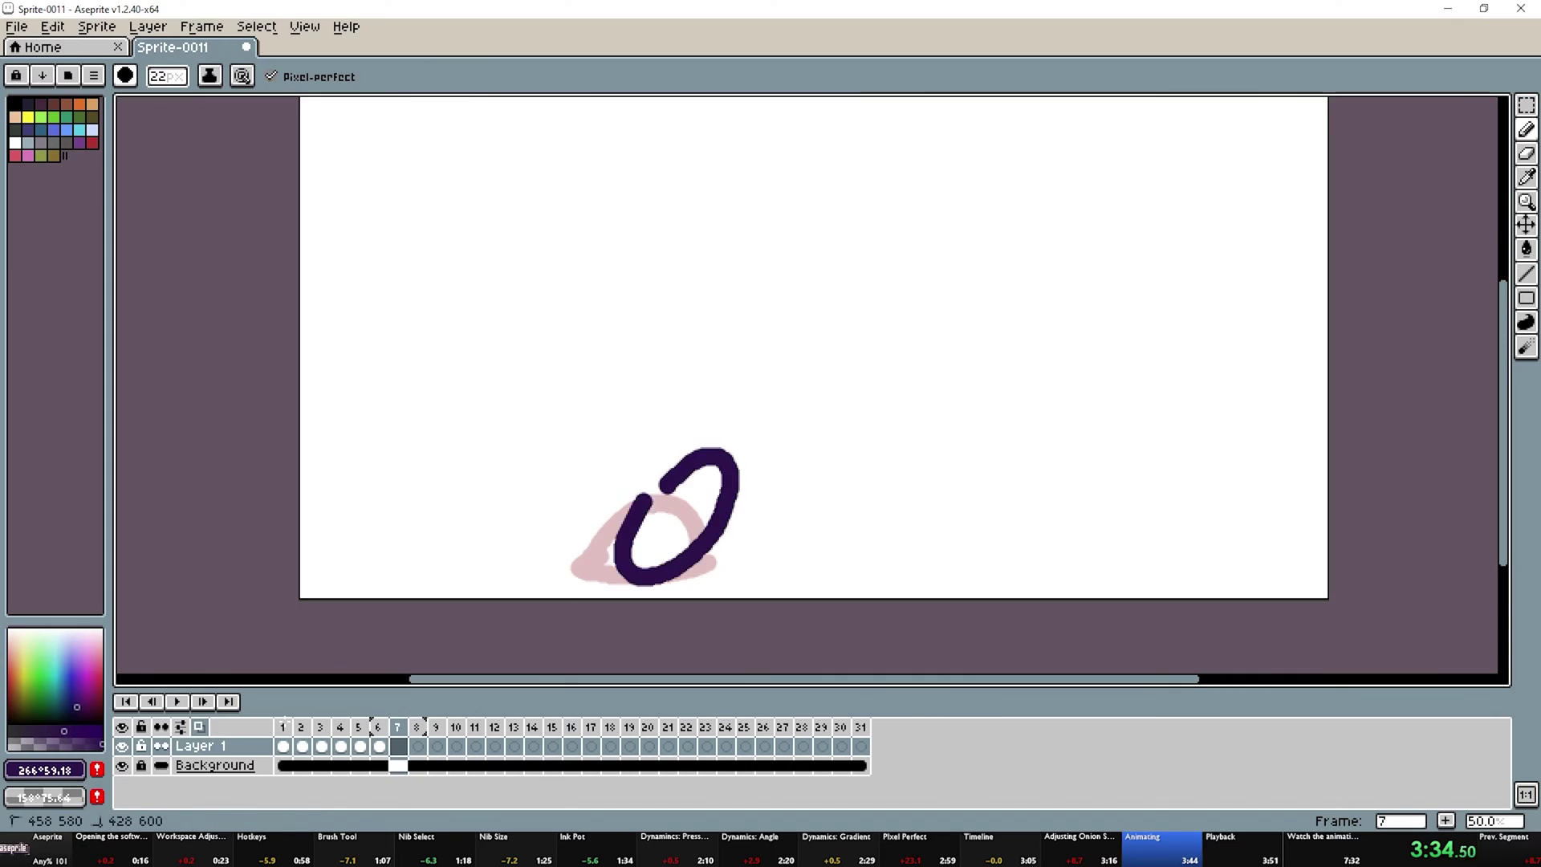
{"action": "key", "text": "period"}
{"action": "key", "text": "period"}
{"action": "left_click_drag", "start_coordinate": [905, 217], "coordinate": [899, 225]}
{"action": "key", "text": "period"}
{"action": "key", "text": "period"}
{"action": "left_click_drag", "start_coordinate": [976, 161], "coordinate": [967, 168]}
{"action": "key", "text": "period"}
{"action": "key", "text": "period"}
{"action": "mouse_move", "coordinate": [1035, 225]}
{"action": "left_mouse_down"}
{"action": "mouse_move", "coordinate": [1014, 307]}
{"action": "mouse_move", "coordinate": [1032, 345]}
{"action": "left_mouse_up"}
{"action": "key", "text": "period"}
{"action": "key", "text": "period"}
{"action": "left_click_drag", "start_coordinate": [1027, 438], "coordinate": [1023, 445]}
{"action": "key", "text": "period"}
{"action": "key", "text": "period"}
{"action": "left_click_drag", "start_coordinate": [1004, 554], "coordinate": [1027, 521]}
{"action": "key", "text": "period"}
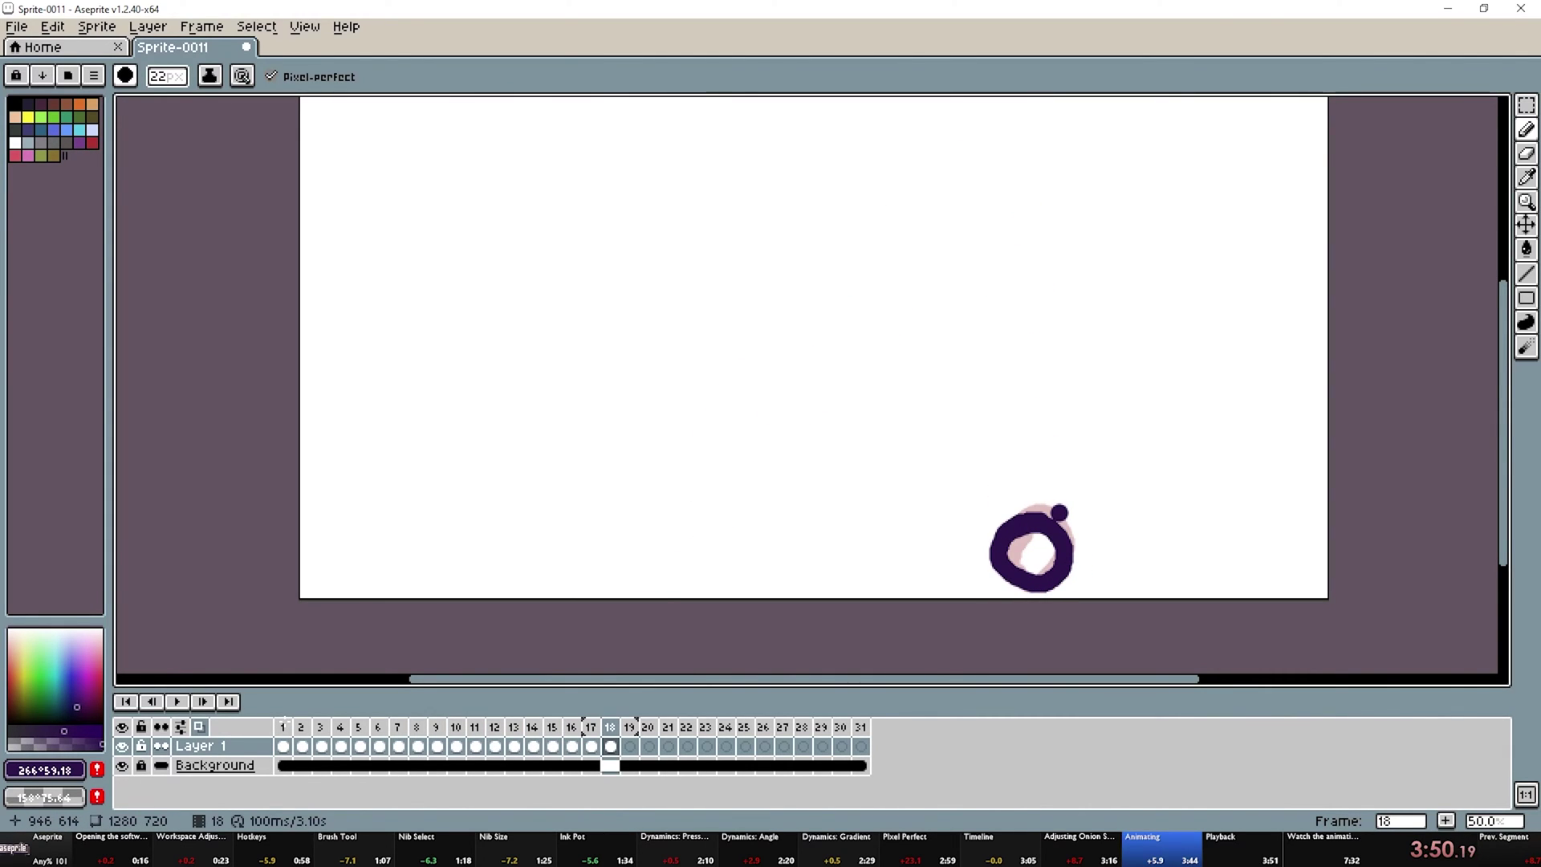
{"action": "key", "text": "period"}
{"action": "key", "text": "Return"}
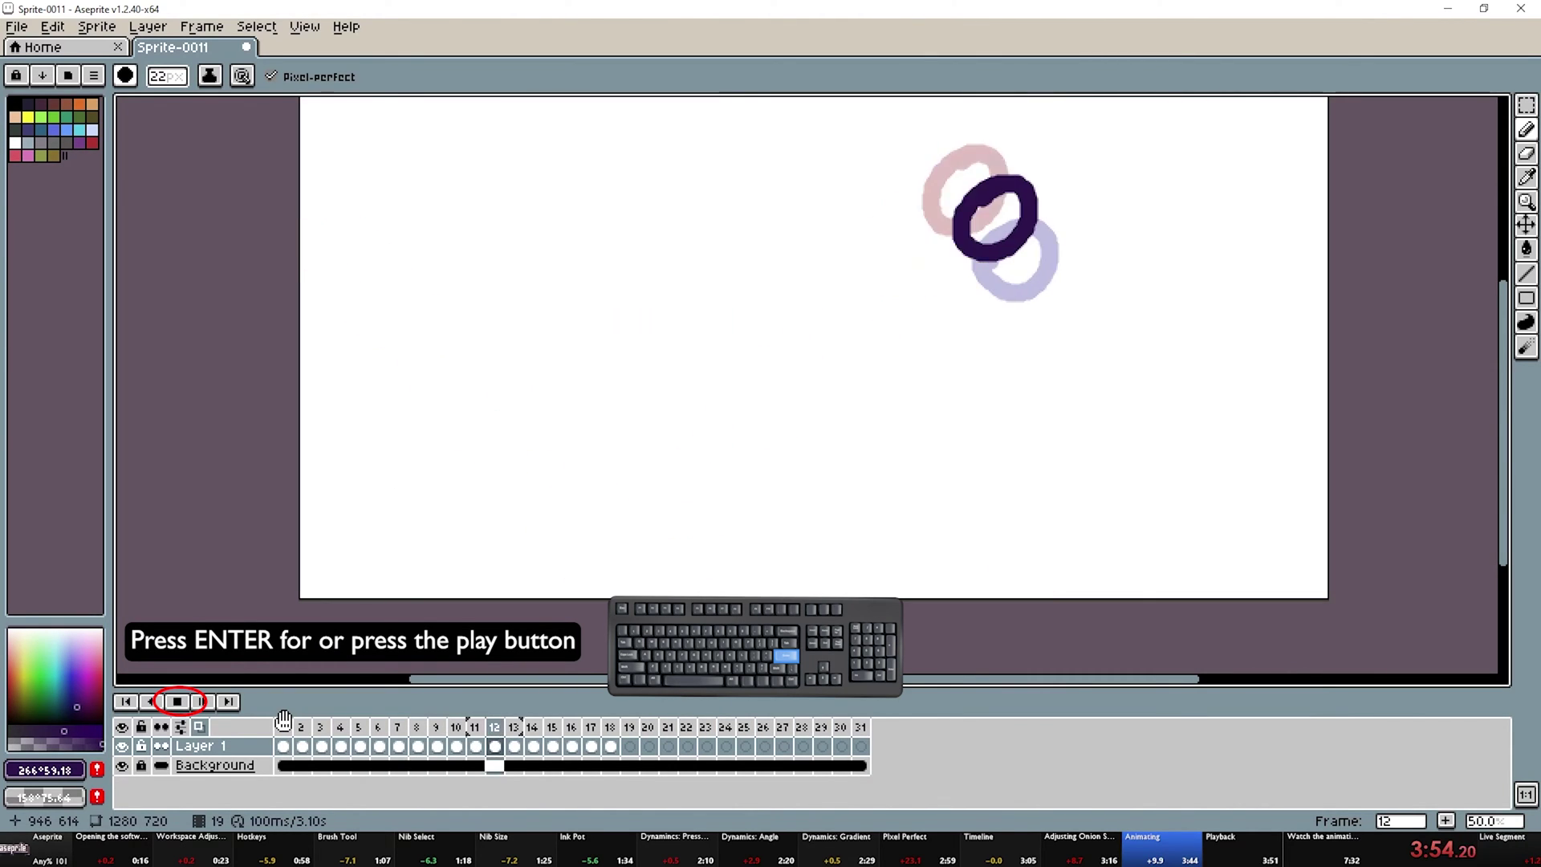
{"action": "key", "text": "Return"}
Select frames 1–18, set them as the Loop section, and preview playback
{"action": "key", "text": "b"}
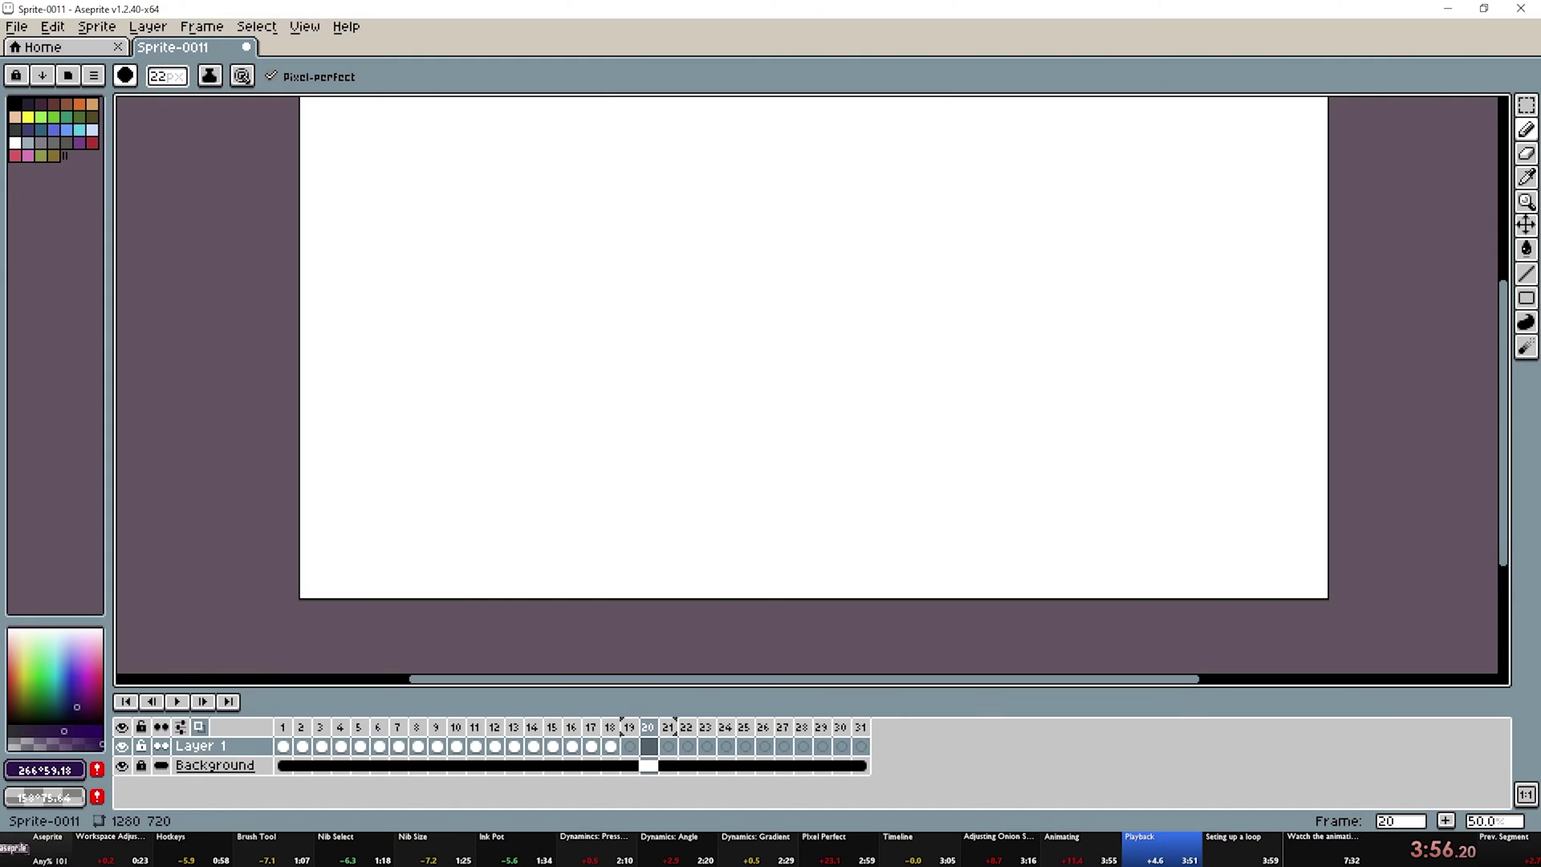
{"action": "mouse_move", "coordinate": [282, 727]}
{"action": "left_mouse_down"}
{"action": "mouse_move", "coordinate": [611, 746]}
{"action": "mouse_move", "coordinate": [613, 733]}
{"action": "left_mouse_up"}
{"action": "right_click", "coordinate": [613, 732]}
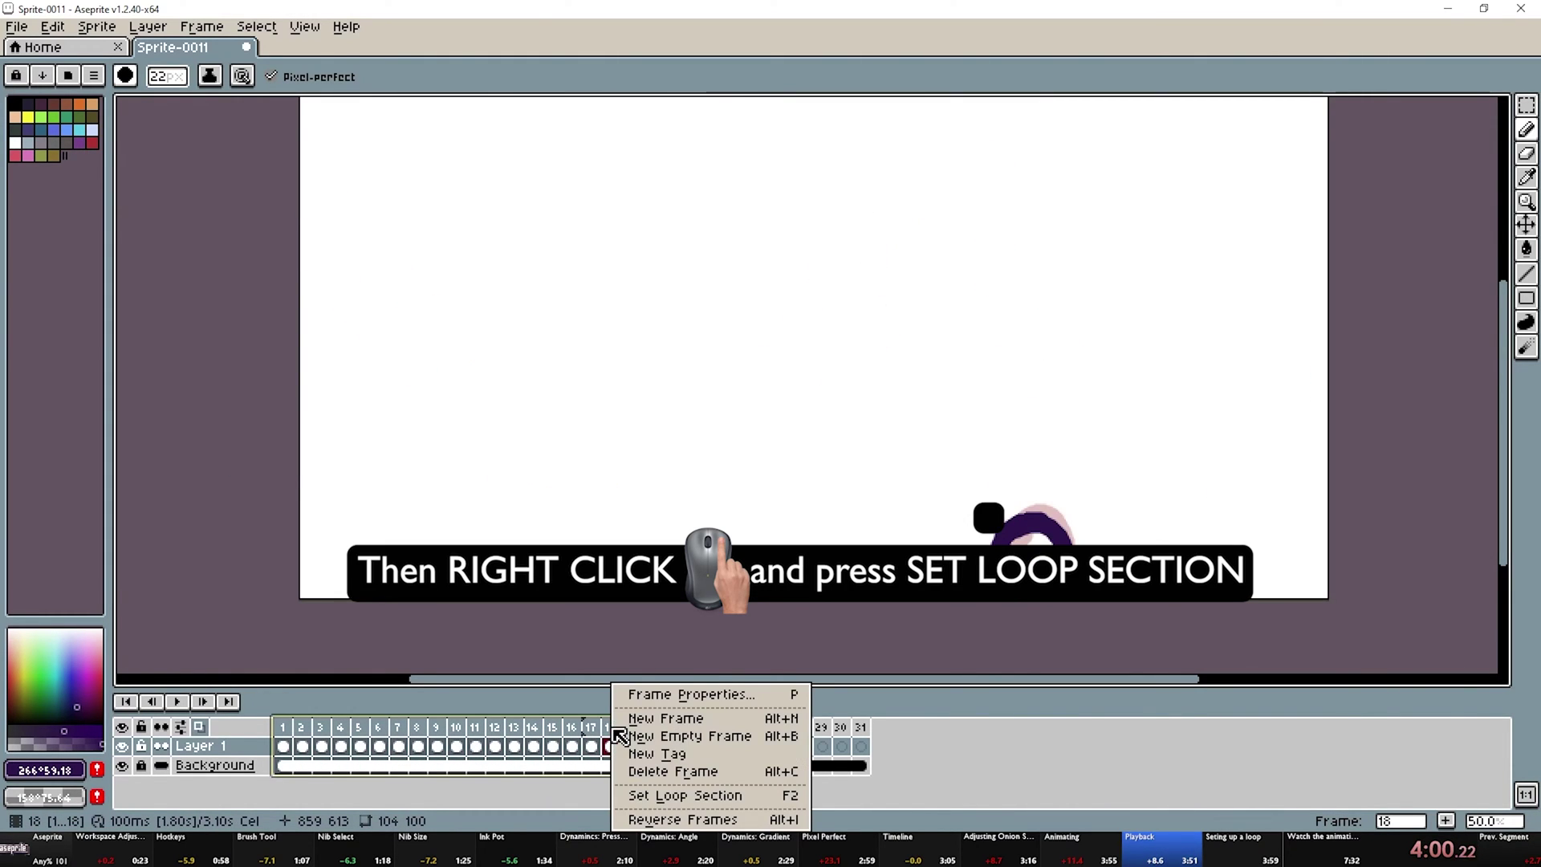
{"action": "left_click", "coordinate": [669, 797]}
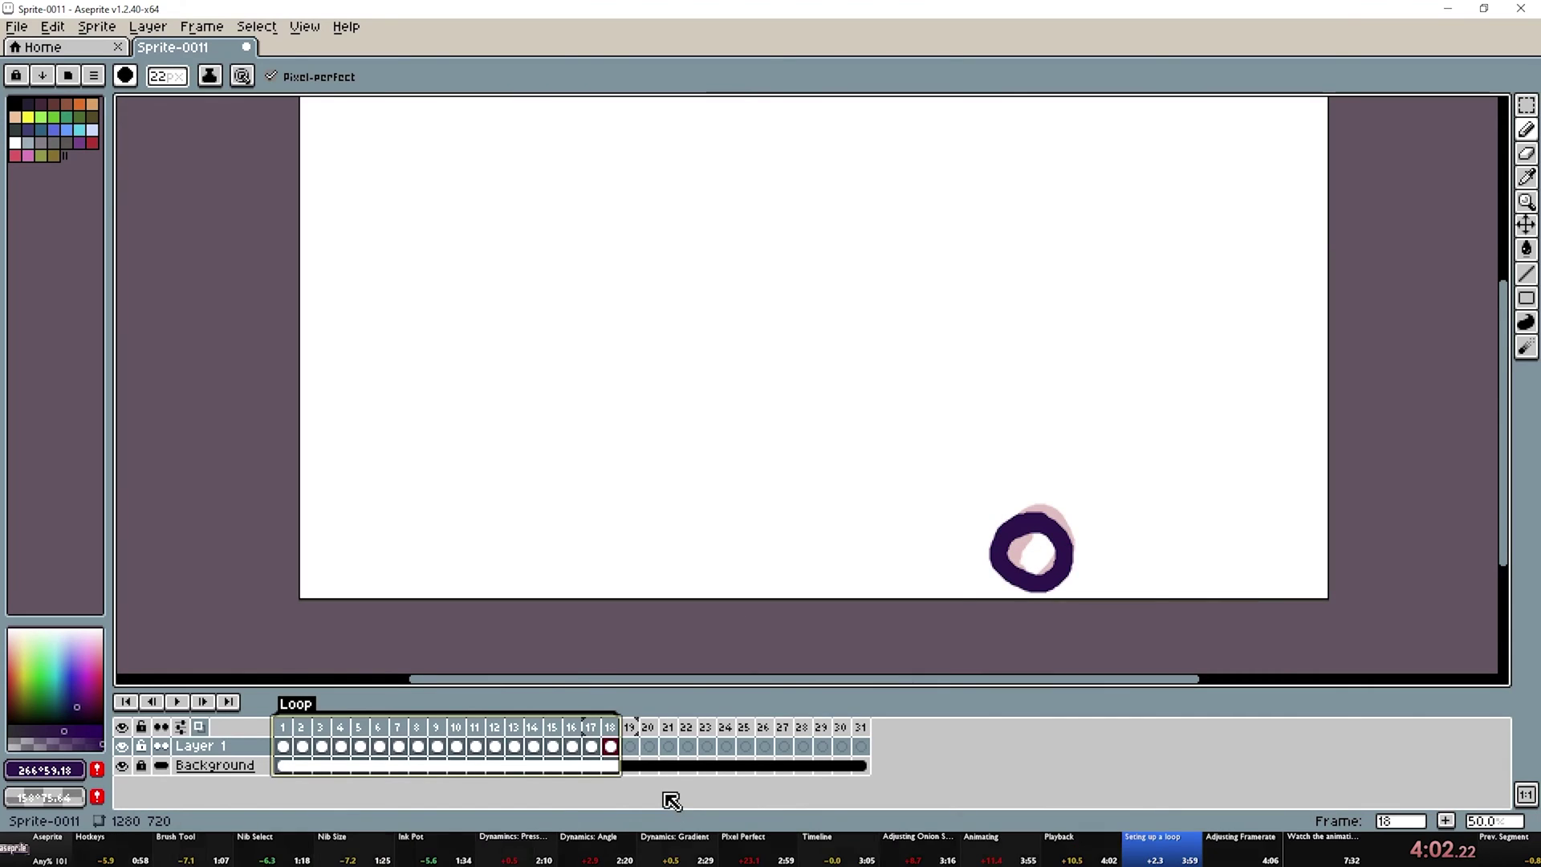
{"action": "key", "text": "Return"}
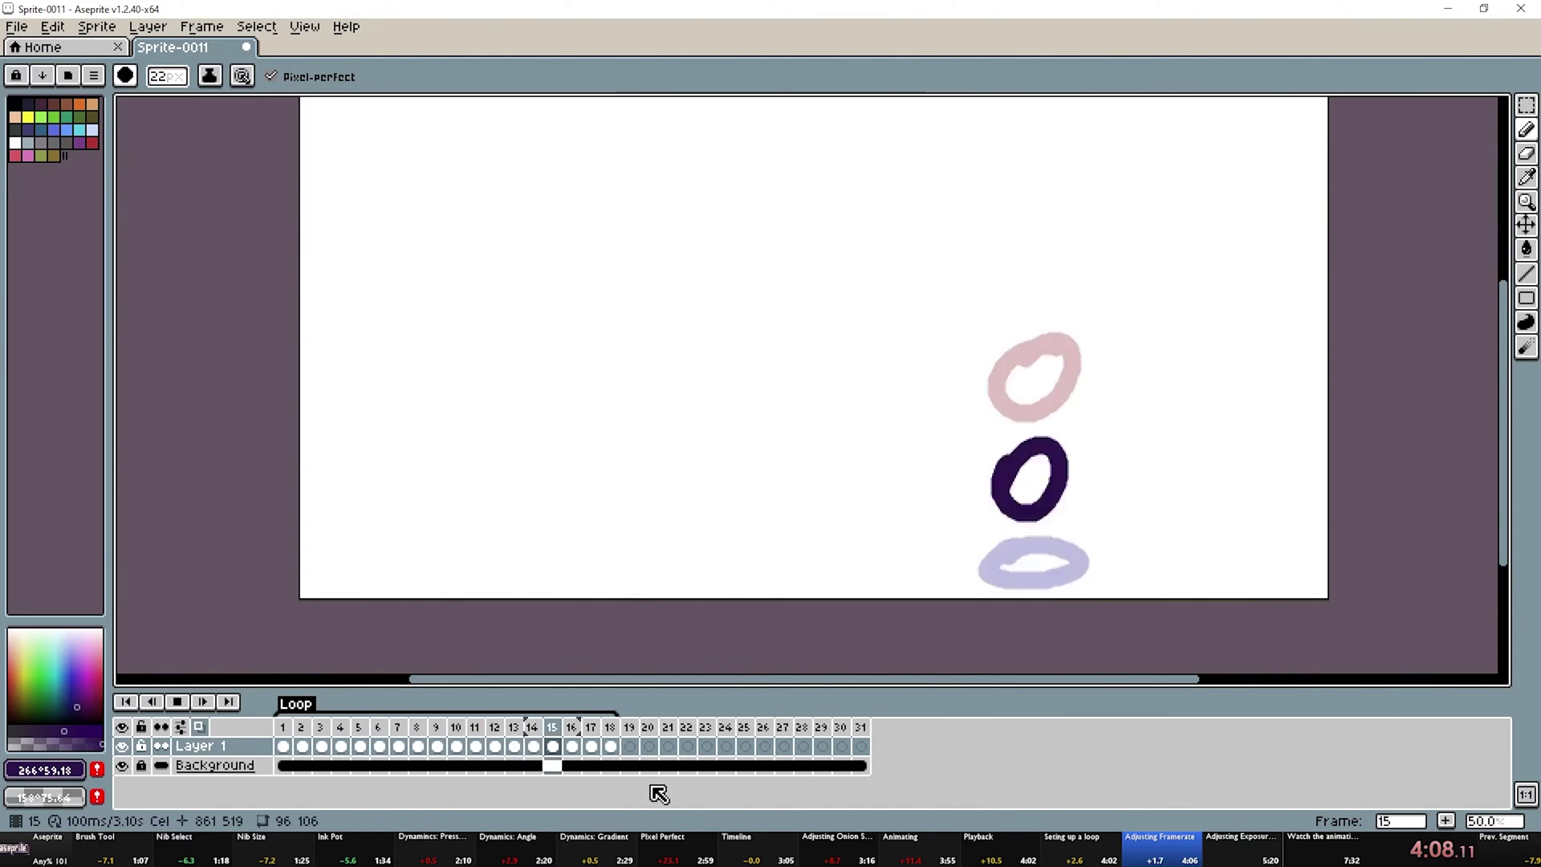
{"action": "key", "text": "Return"}
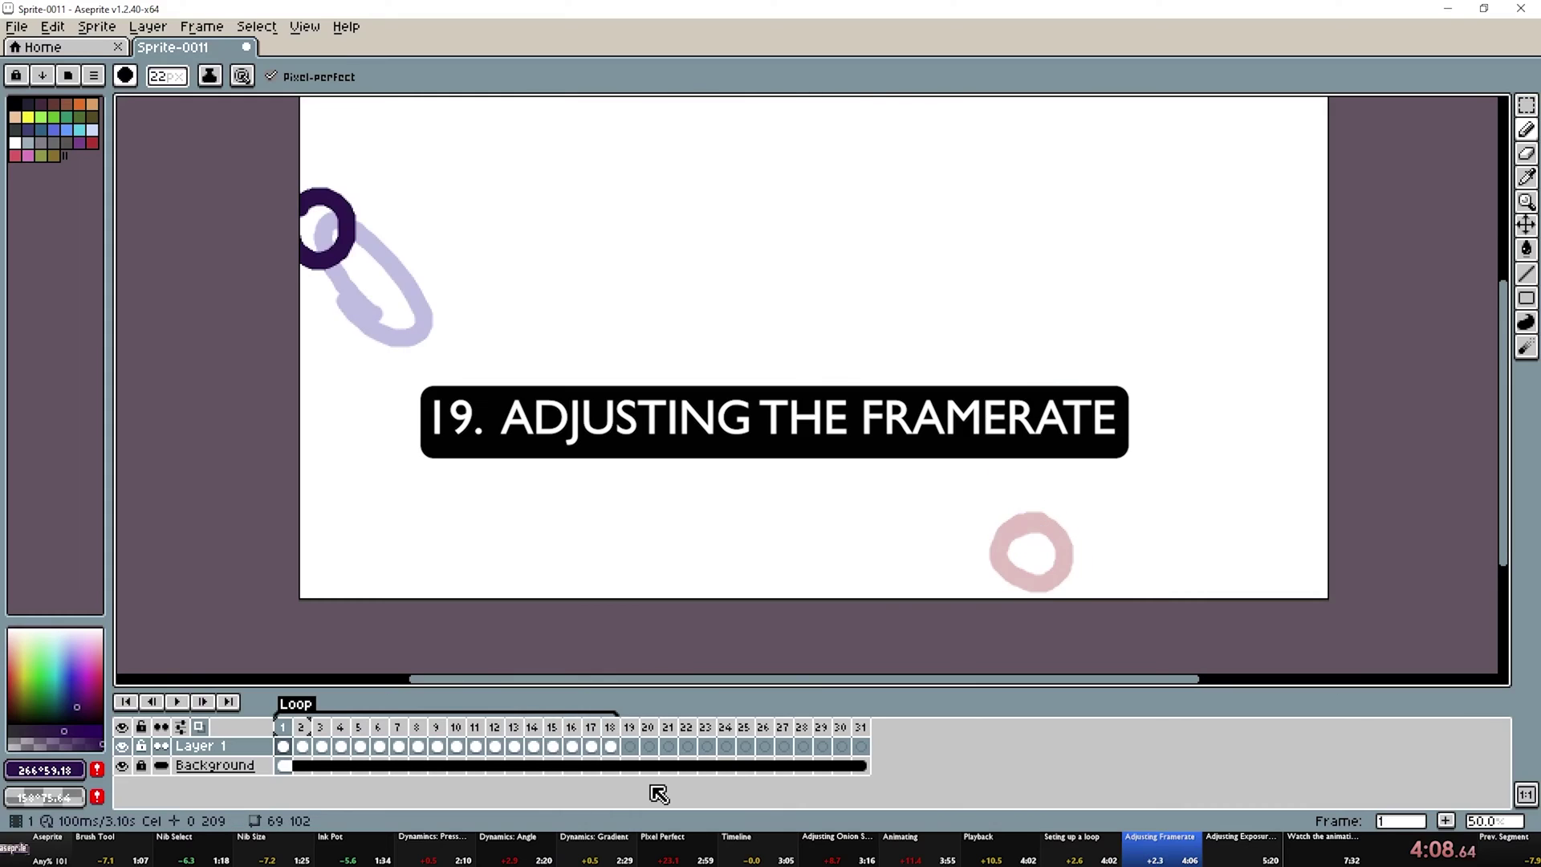
Open Frame Properties for frame 1 and enter a 42 ms duration
{"action": "right_click", "coordinate": [294, 737]}
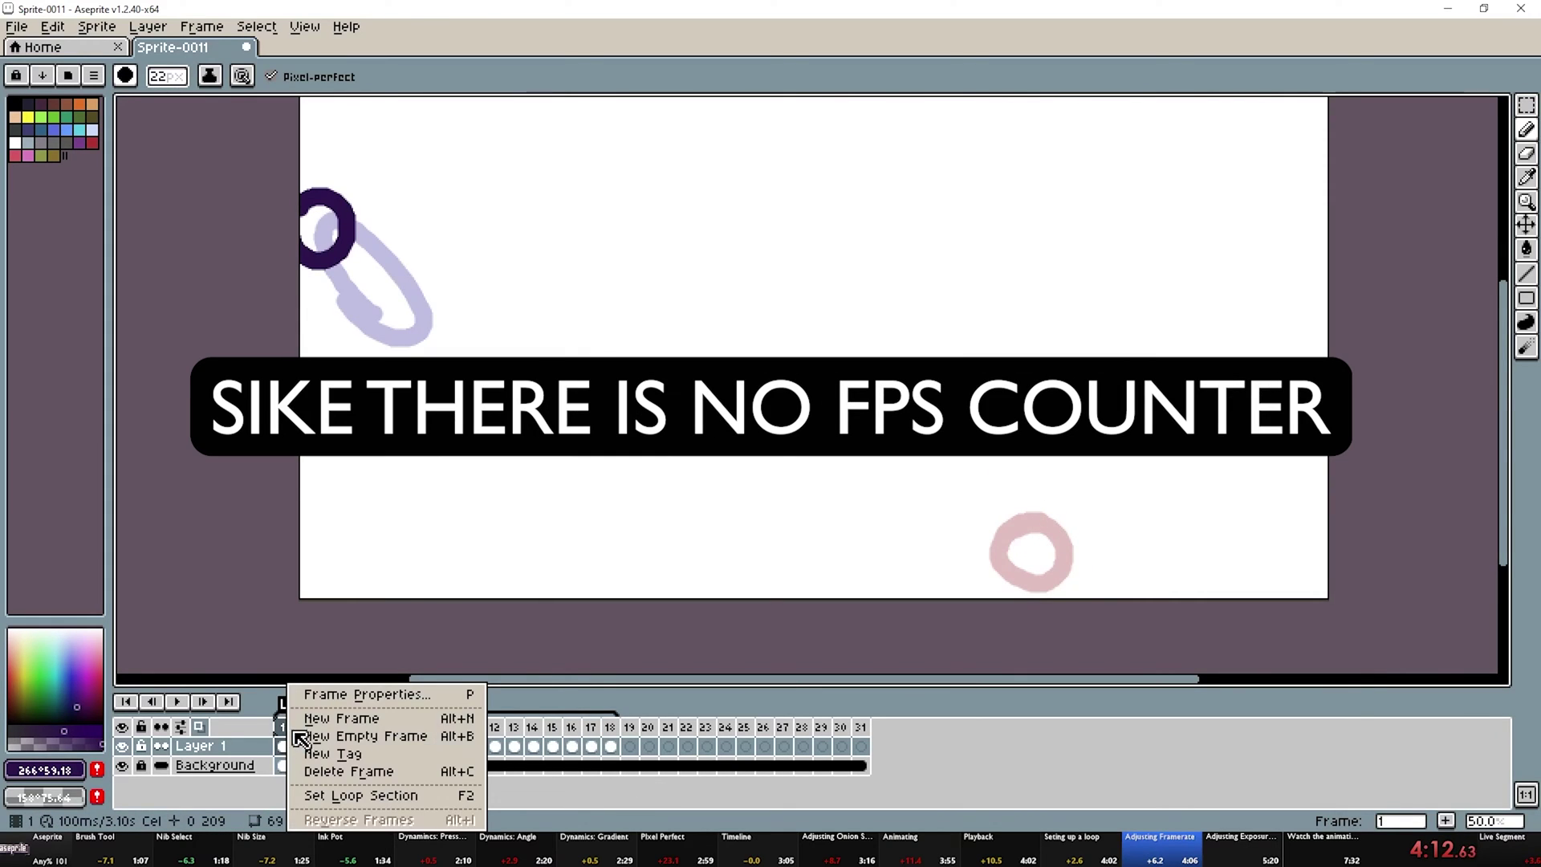
{"action": "left_click", "coordinate": [358, 707]}
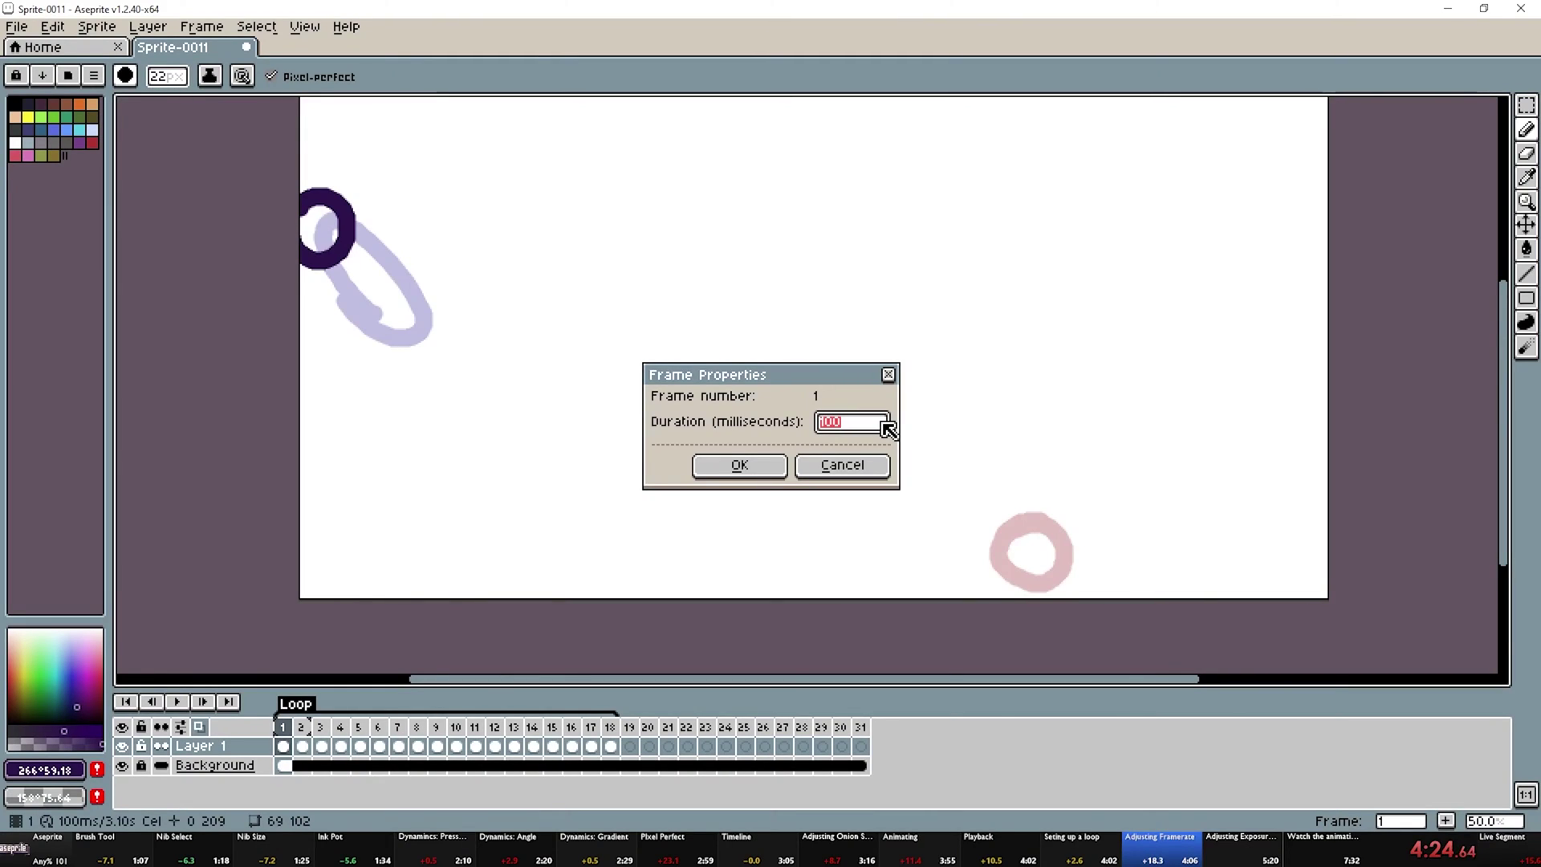
{"action": "type", "text": "42"}
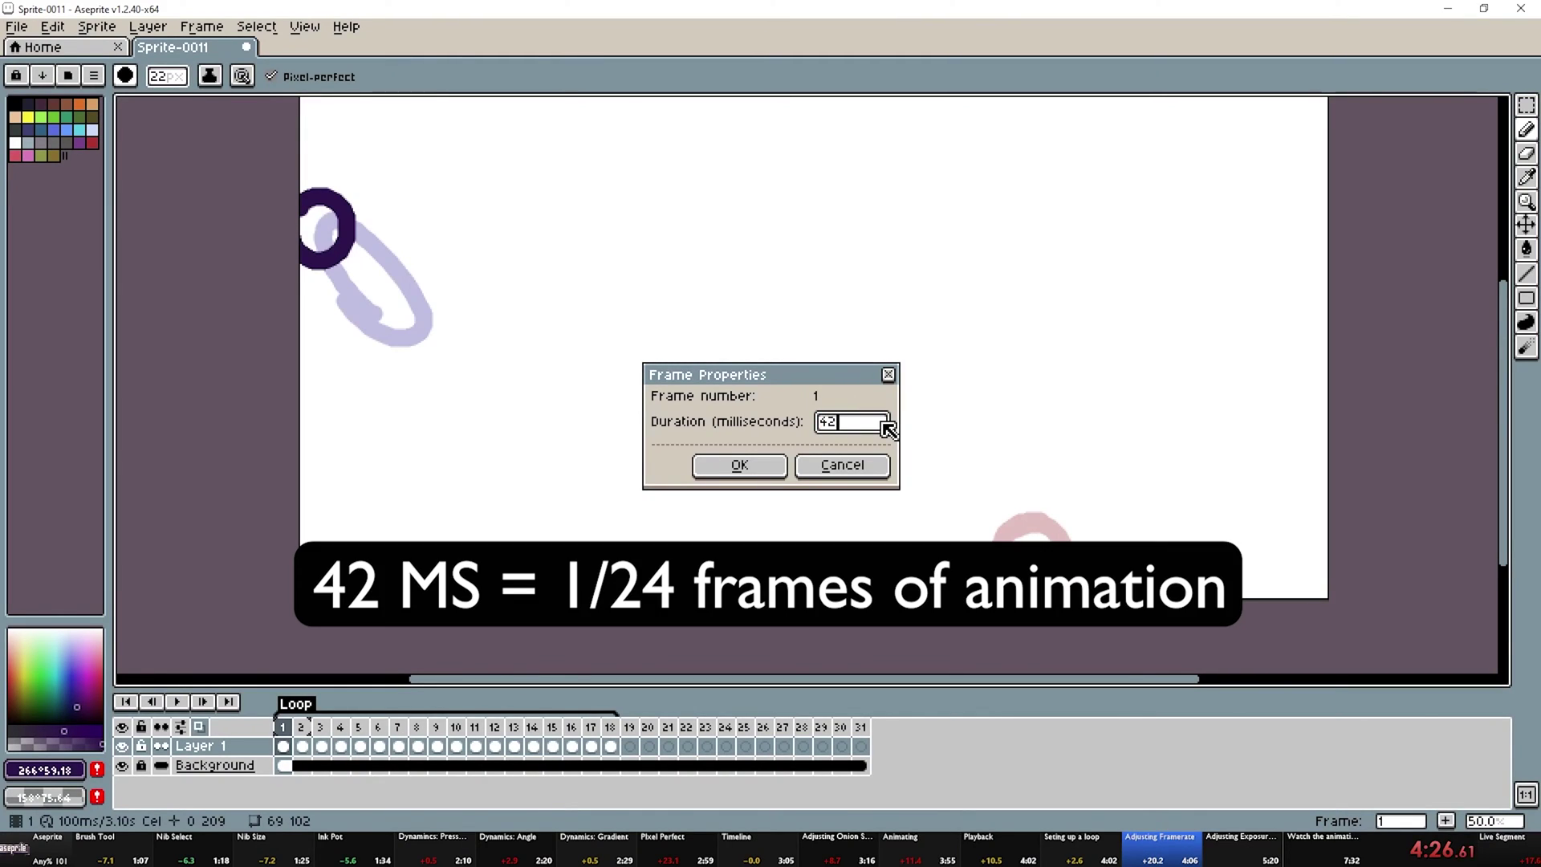
Apply 42 ms to frame 1, then set frames 1–18 to 42 ms and preview the timing
{"action": "left_click", "coordinate": [740, 469]}
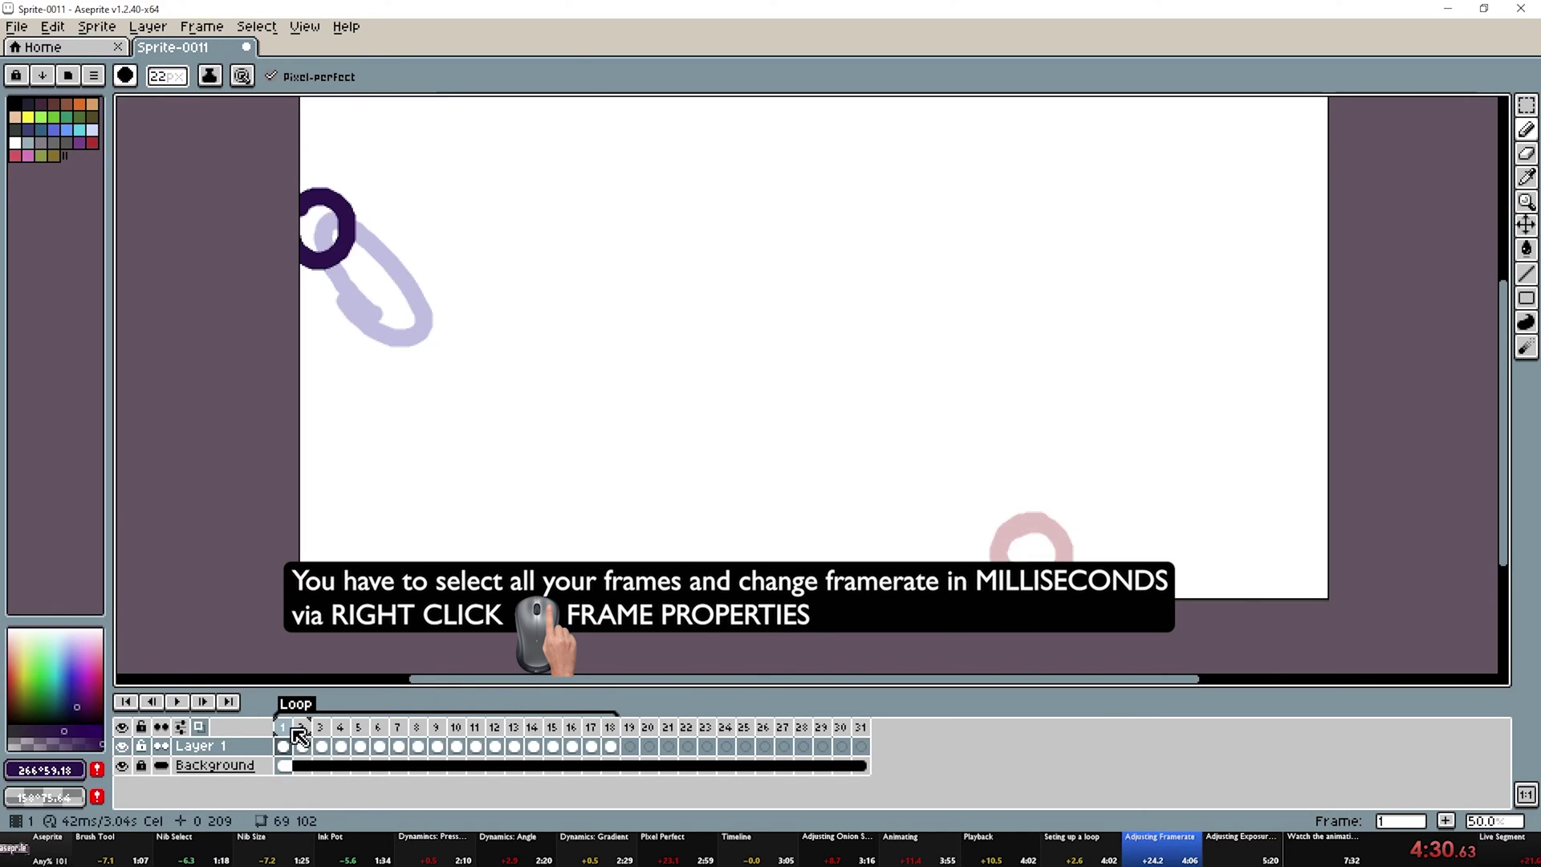
{"action": "left_click_drag", "start_coordinate": [291, 731], "coordinate": [610, 727]}
{"action": "right_click", "coordinate": [609, 729]}
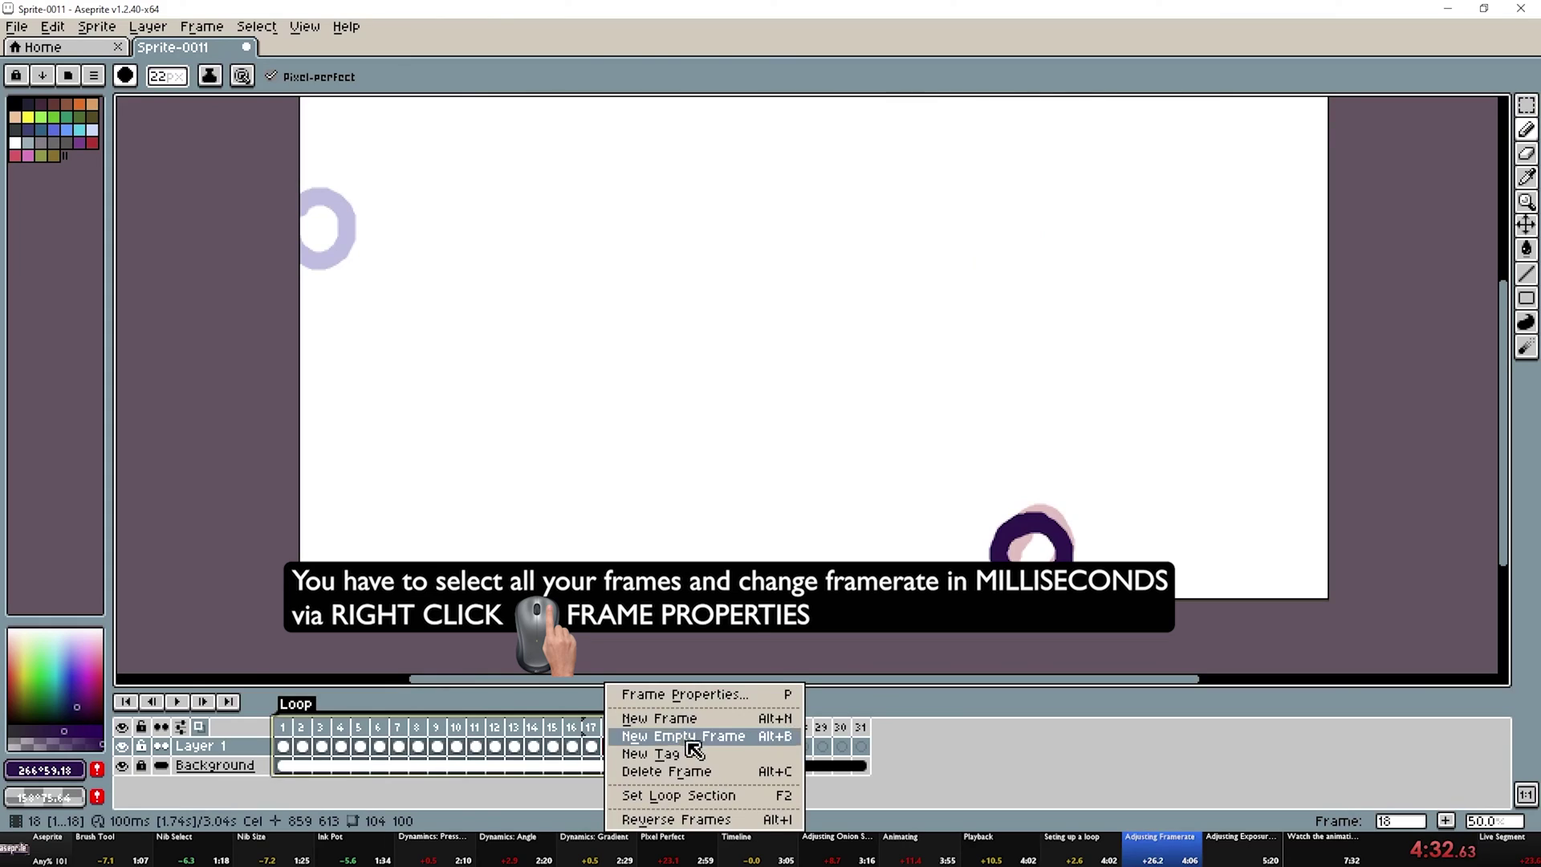
{"action": "left_click", "coordinate": [687, 696]}
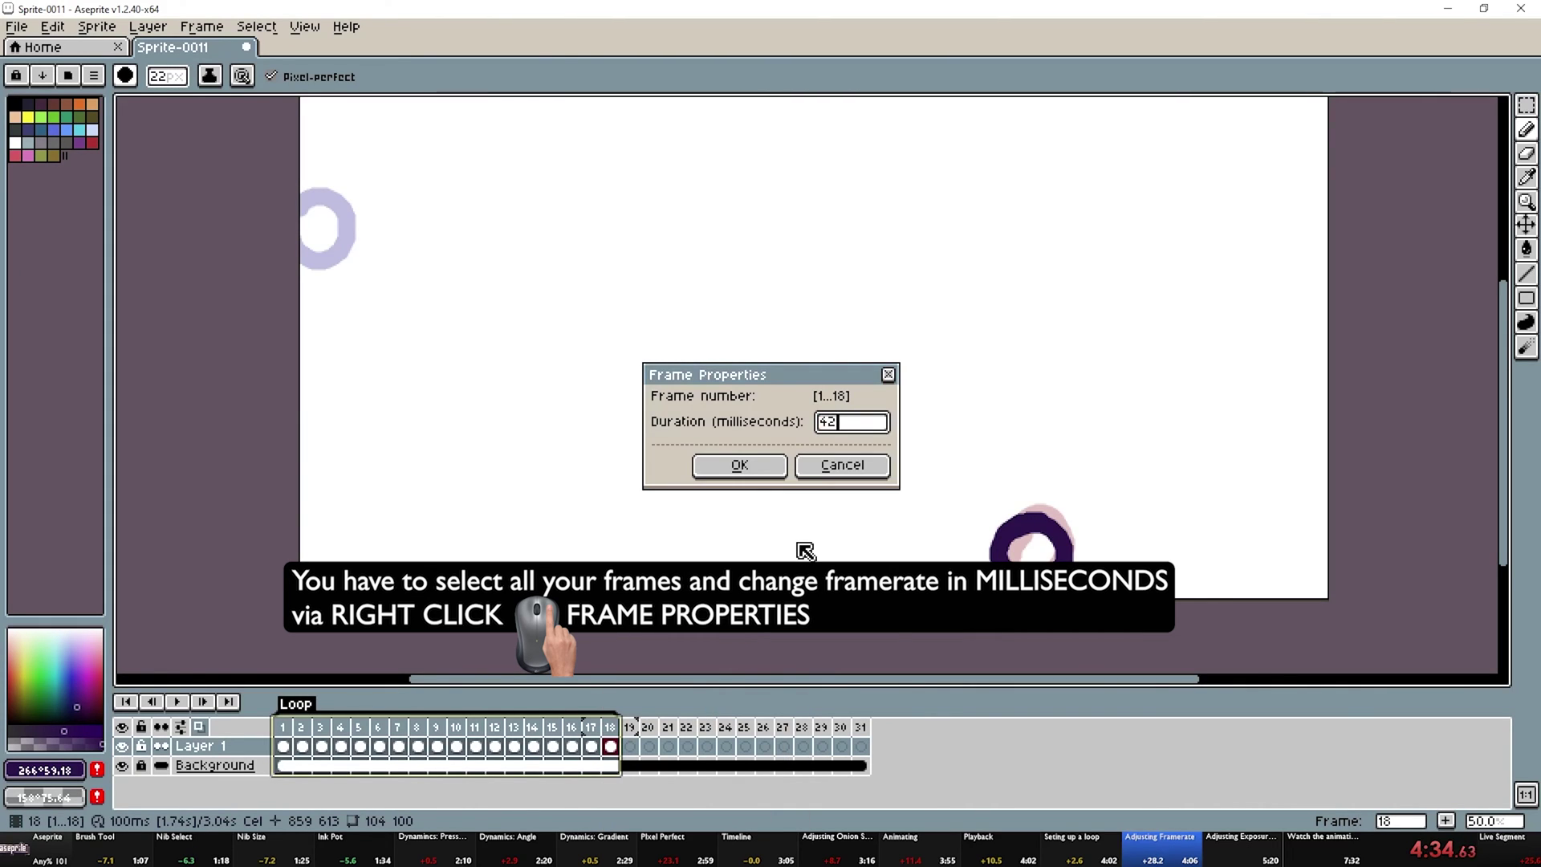
{"action": "key", "text": "Return"}
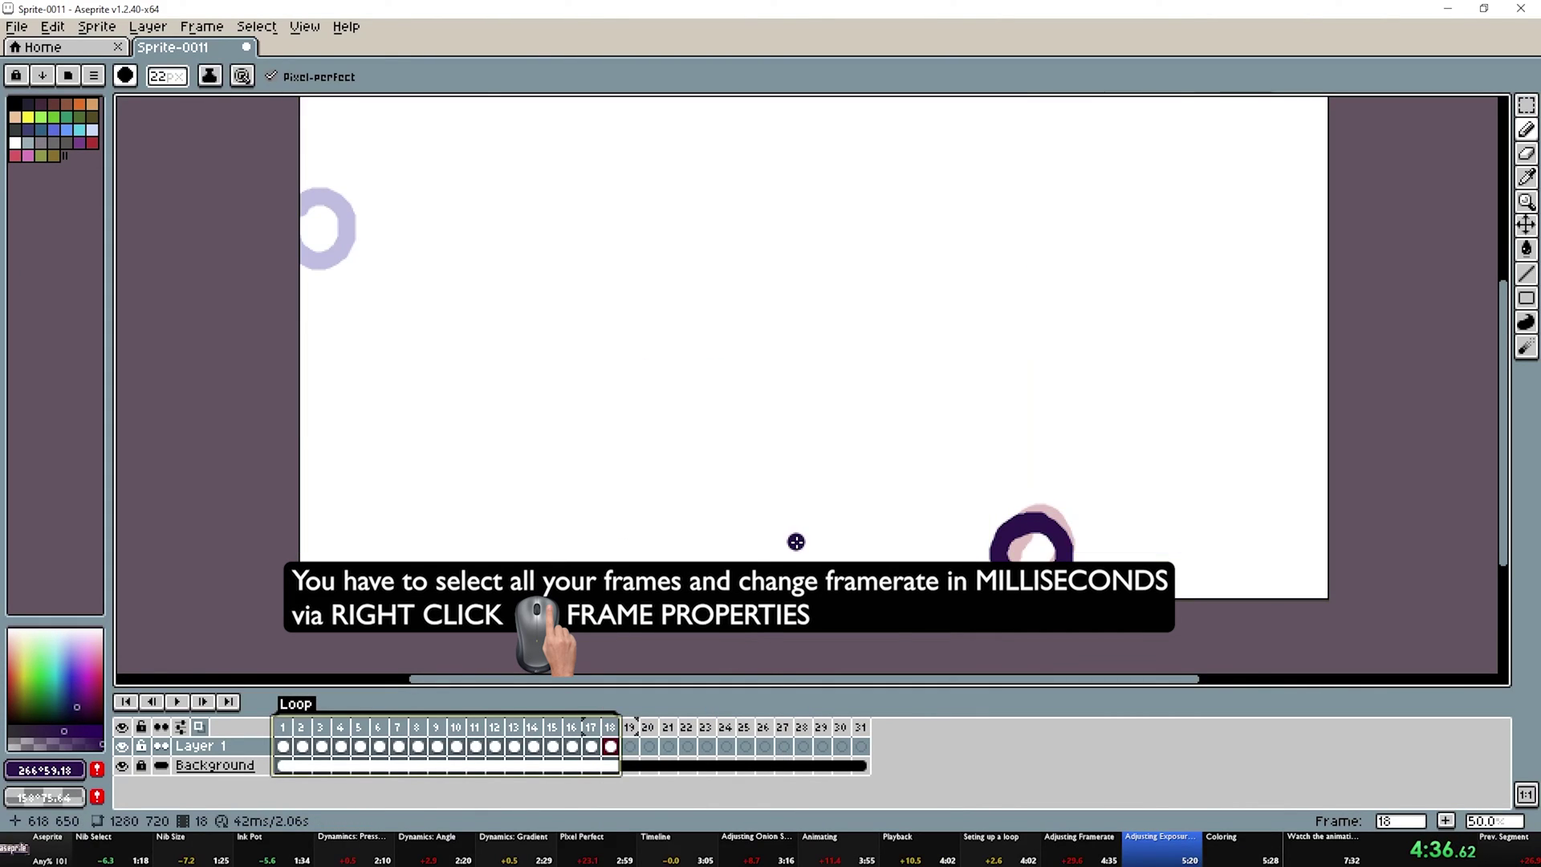
{"action": "key", "text": "Return"}
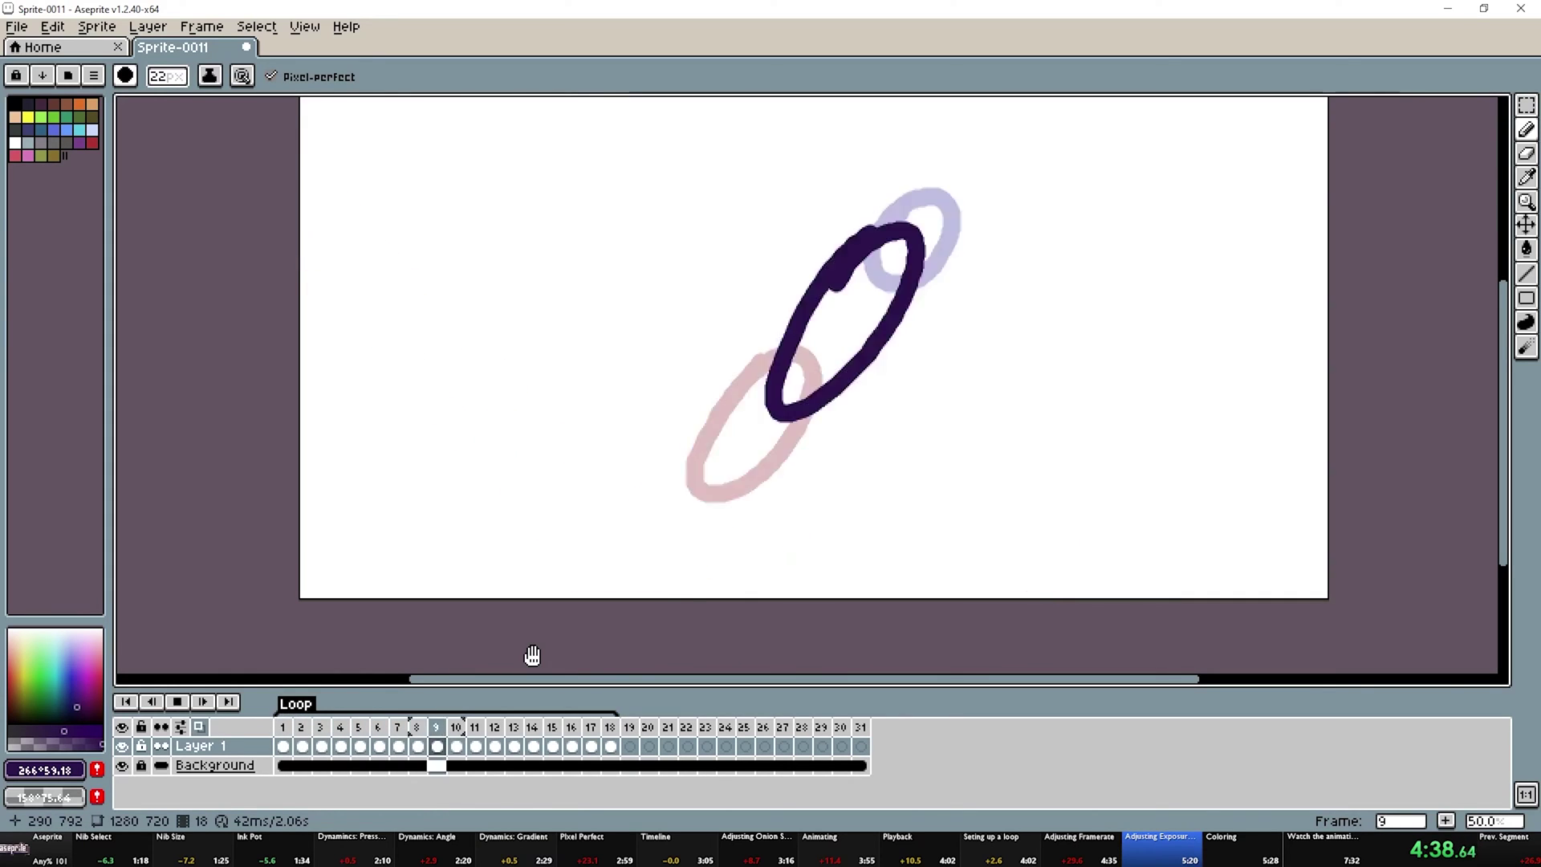
{"action": "key", "text": "Return"}
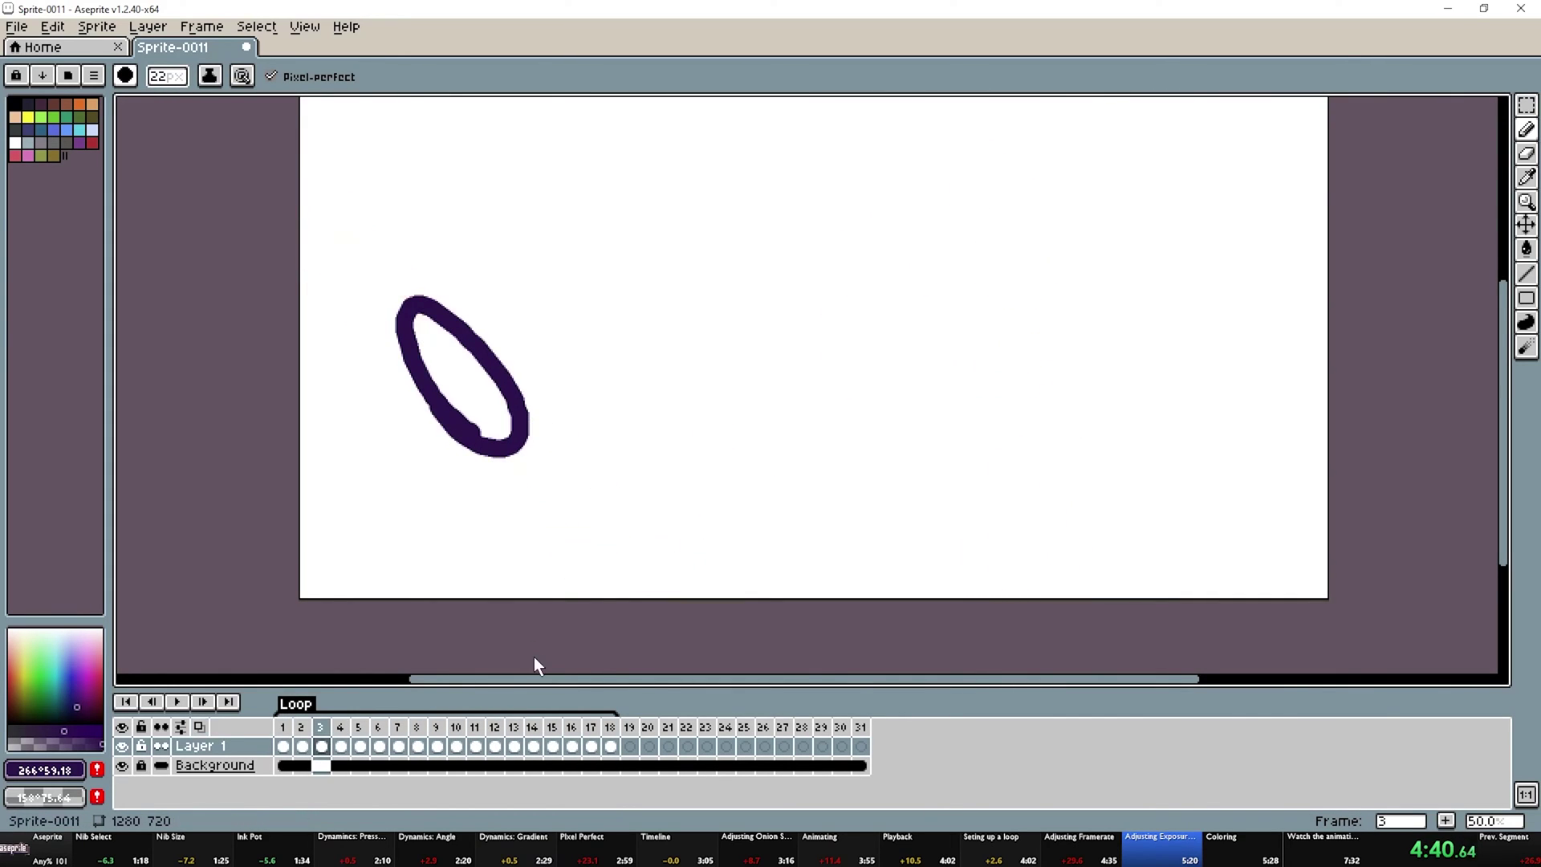
Replay the animation, then link Layer 1's cels as continuous and select the frame 1 cel
{"action": "key", "text": "Return"}
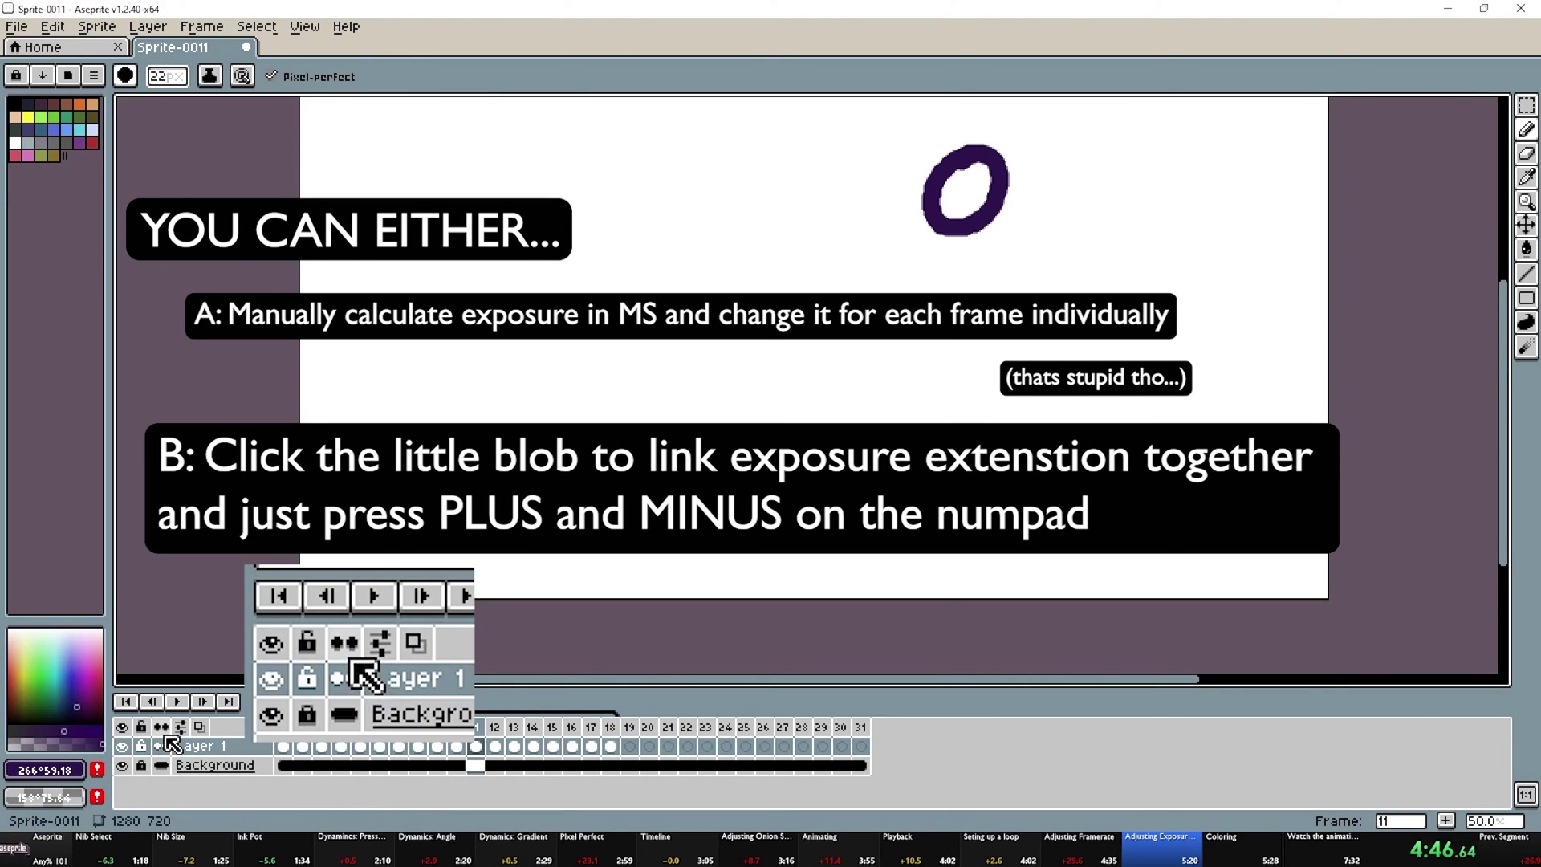
{"action": "left_click", "coordinate": [161, 746]}
{"action": "left_click", "coordinate": [284, 747]}
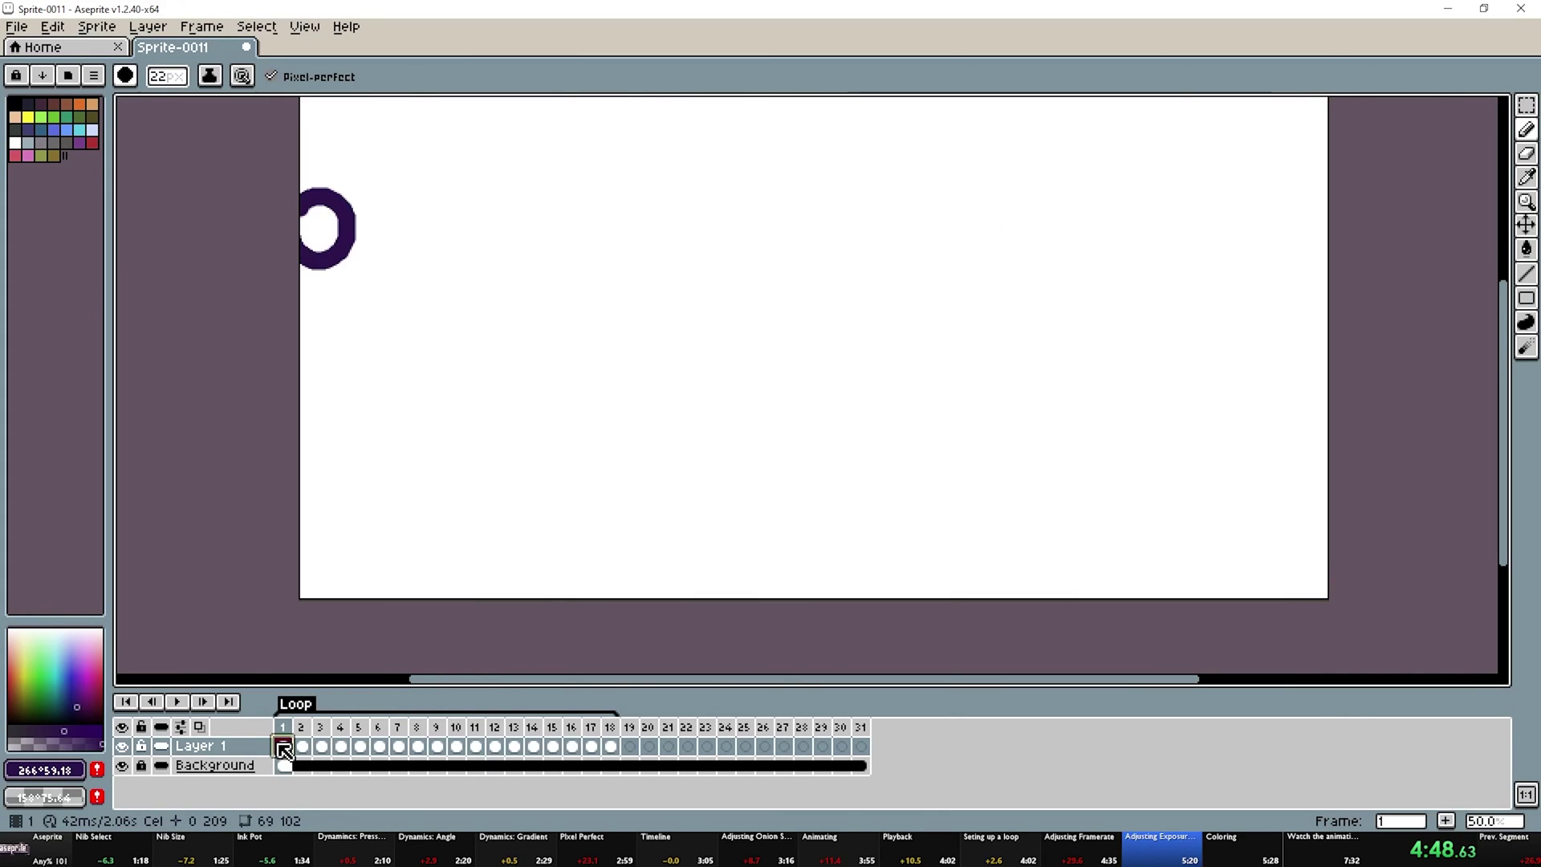
Hold frame 1's drawing and the next few drawings one extra frame each
{"action": "key", "text": "alt+n"}
{"action": "key", "text": "Right"}
{"action": "key", "text": "period"}
{"action": "key", "text": "period"}
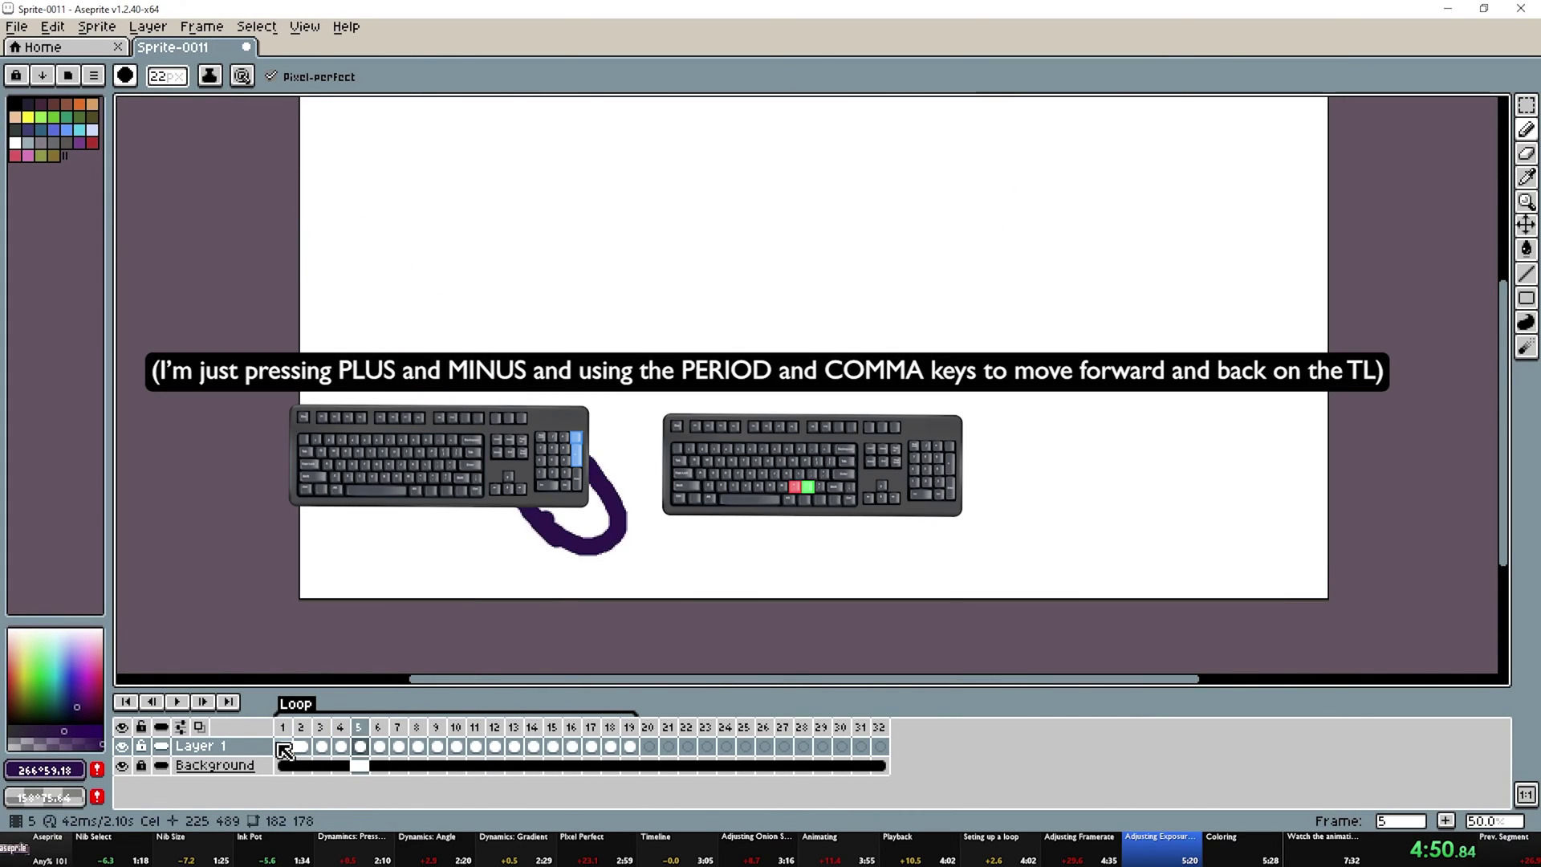
{"action": "key", "text": "KP_Add"}
{"action": "key", "text": "period"}
{"action": "key", "text": "KP_Add"}
{"action": "key", "text": "KP_Add"}
{"action": "key", "text": "period"}
{"action": "key", "text": "KP_Add"}
{"action": "key", "text": "period"}
Lengthen the later drawings around frames 13–30 and play the stretched loop
{"action": "key", "text": "period"}
{"action": "key", "text": "KP_Add"}
{"action": "key", "text": "period"}
{"action": "key", "text": "period"}
{"action": "key", "text": "period"}
{"action": "key", "text": "KP_Add"}
{"action": "key", "text": "period"}
{"action": "key", "text": "KP_Add"}
{"action": "key", "text": "period"}
{"action": "key", "text": "KP_Add"}
{"action": "key", "text": "period"}
{"action": "key", "text": "period"}
{"action": "key", "text": "period"}
{"action": "key", "text": "KP_Add"}
{"action": "key", "text": "period"}
{"action": "key", "text": "KP_Add"}
{"action": "key", "text": "KP_Add"}
{"action": "key", "text": "period"}
{"action": "key", "text": "KP_Add"}
{"action": "key", "text": "Return"}
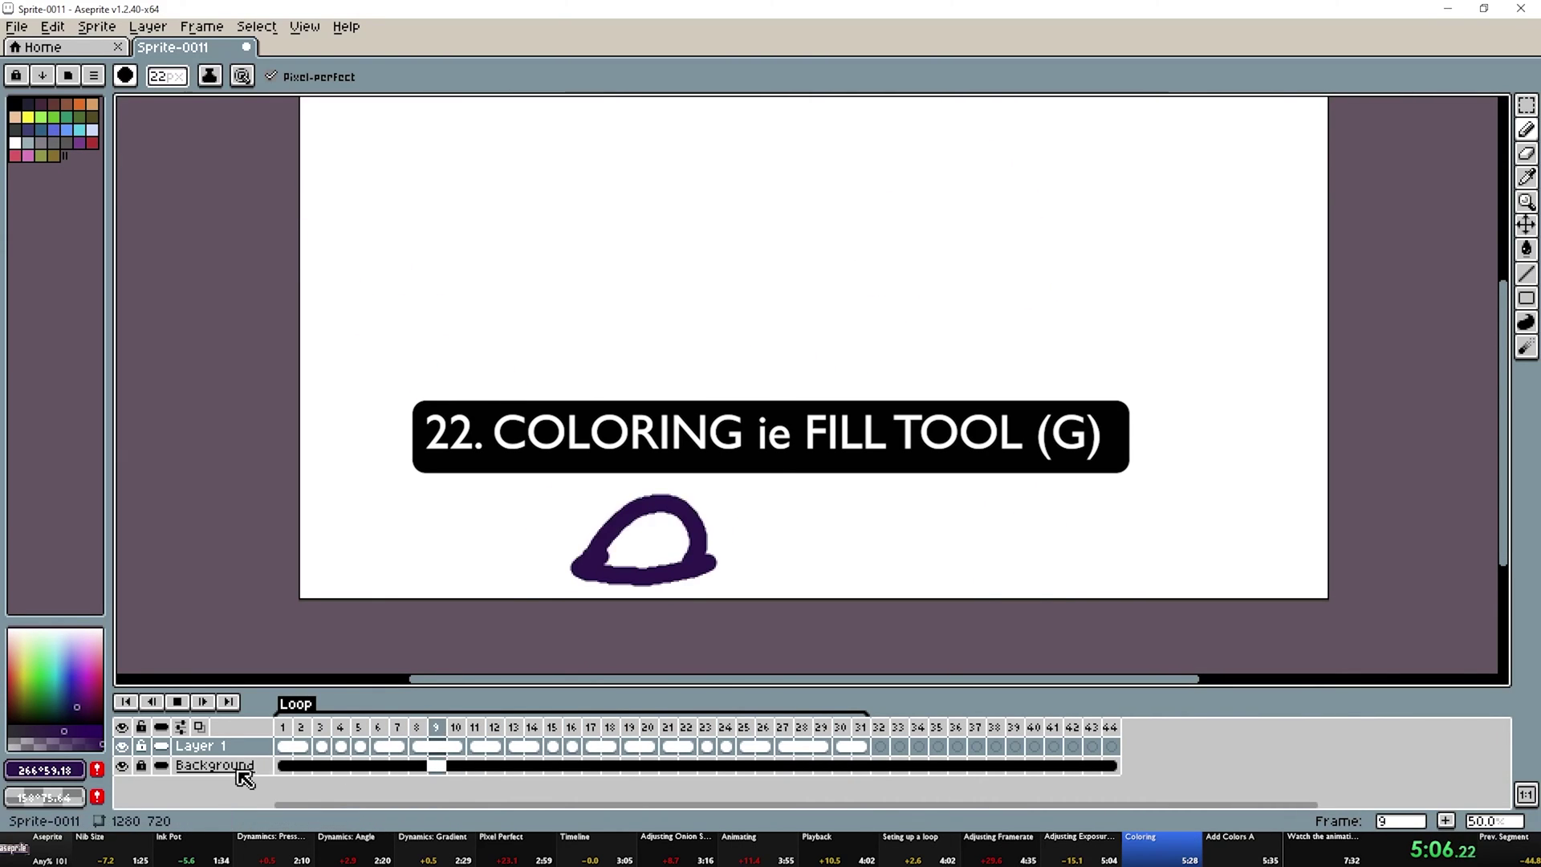
Stop playback on frame 21 and paint-bucket the ring's interior light blue
{"action": "key", "text": "Return"}
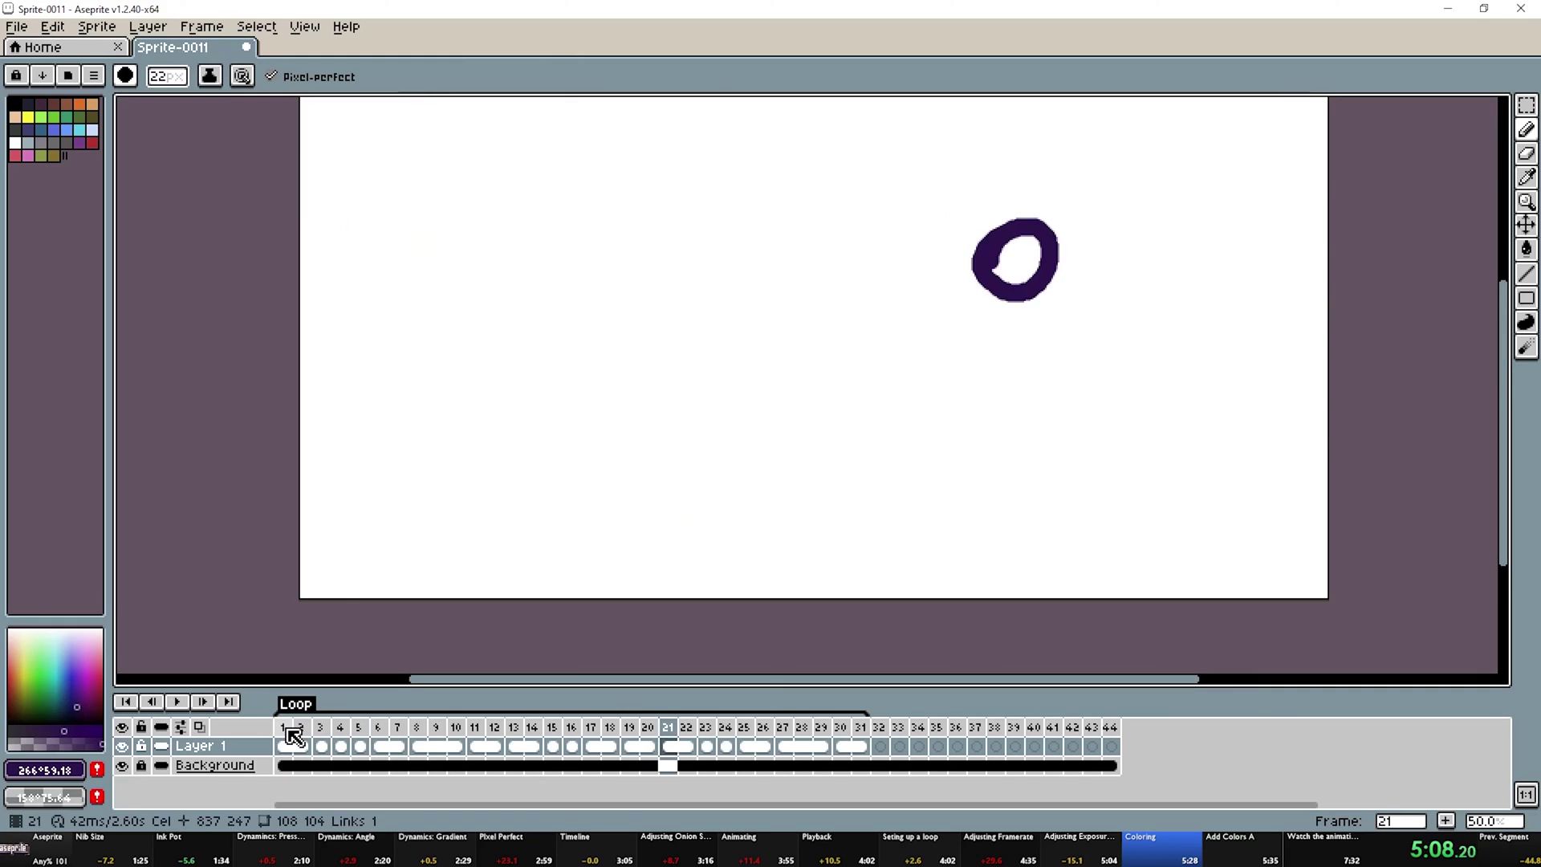
{"action": "left_click", "coordinate": [1527, 248]}
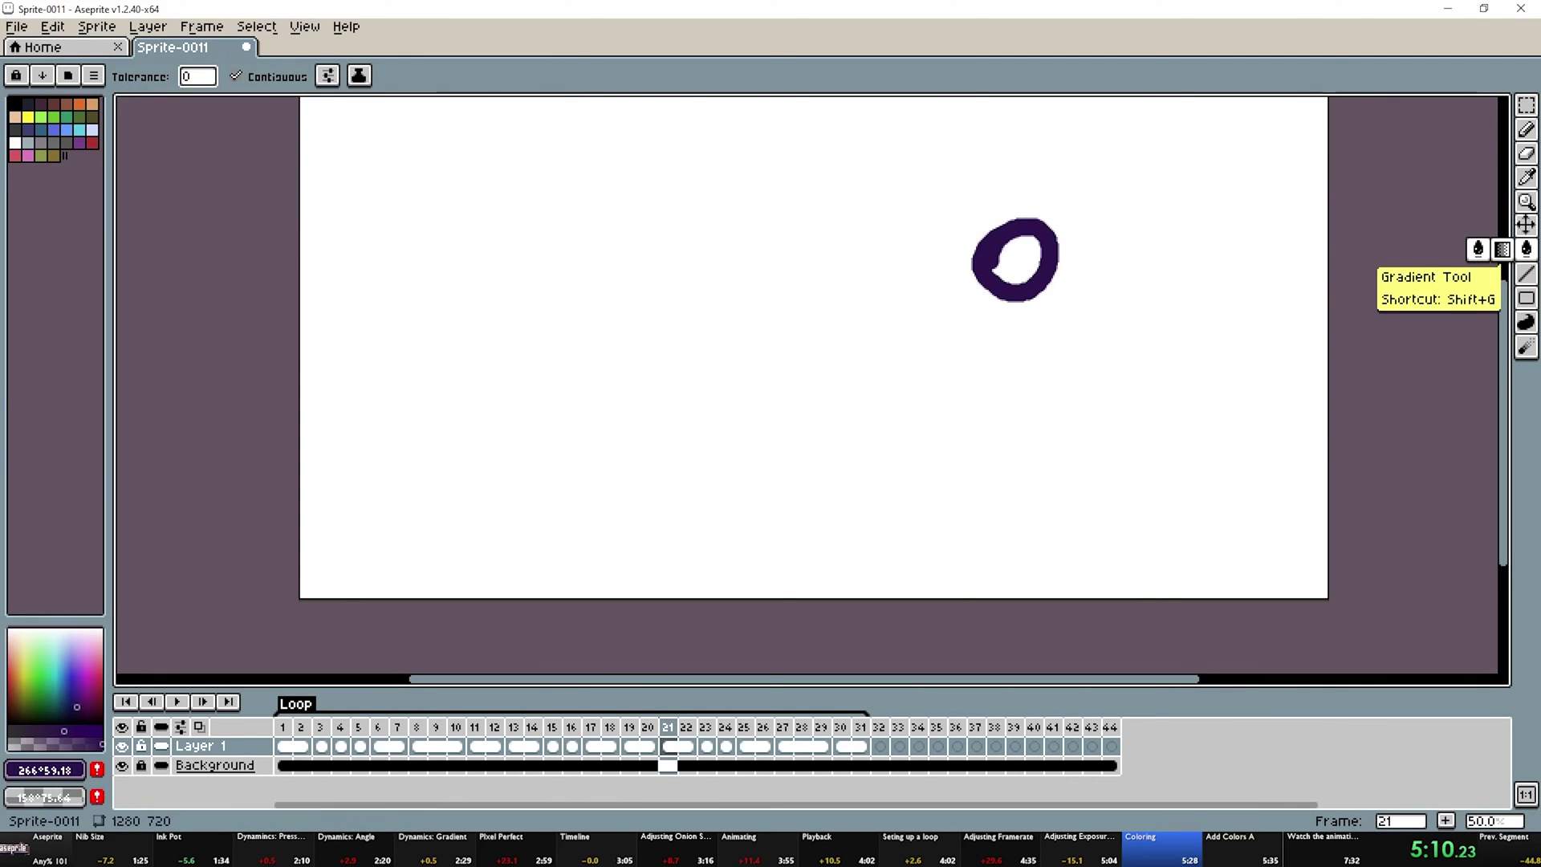
{"action": "left_click", "coordinate": [54, 131]}
{"action": "left_click", "coordinate": [1013, 255]}
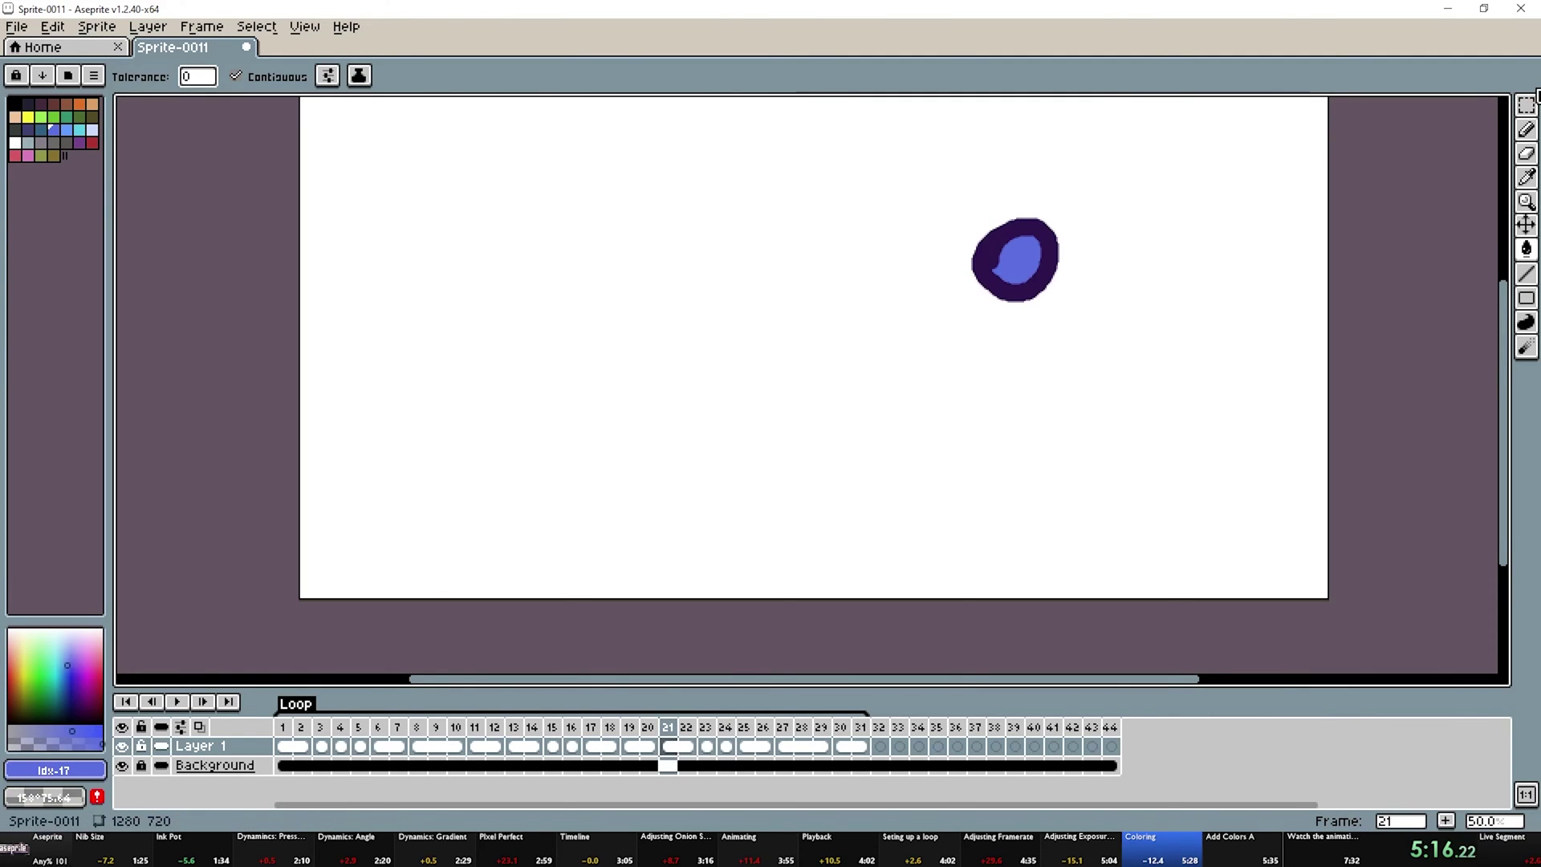
With the Pencil, paint a column of blue, purple, dark purple and green blobs down the canvas's left
{"action": "left_click", "coordinate": [1529, 130]}
{"action": "mouse_move", "coordinate": [1528, 130]}
{"action": "left_click_drag", "start_coordinate": [369, 181], "coordinate": [371, 257]}
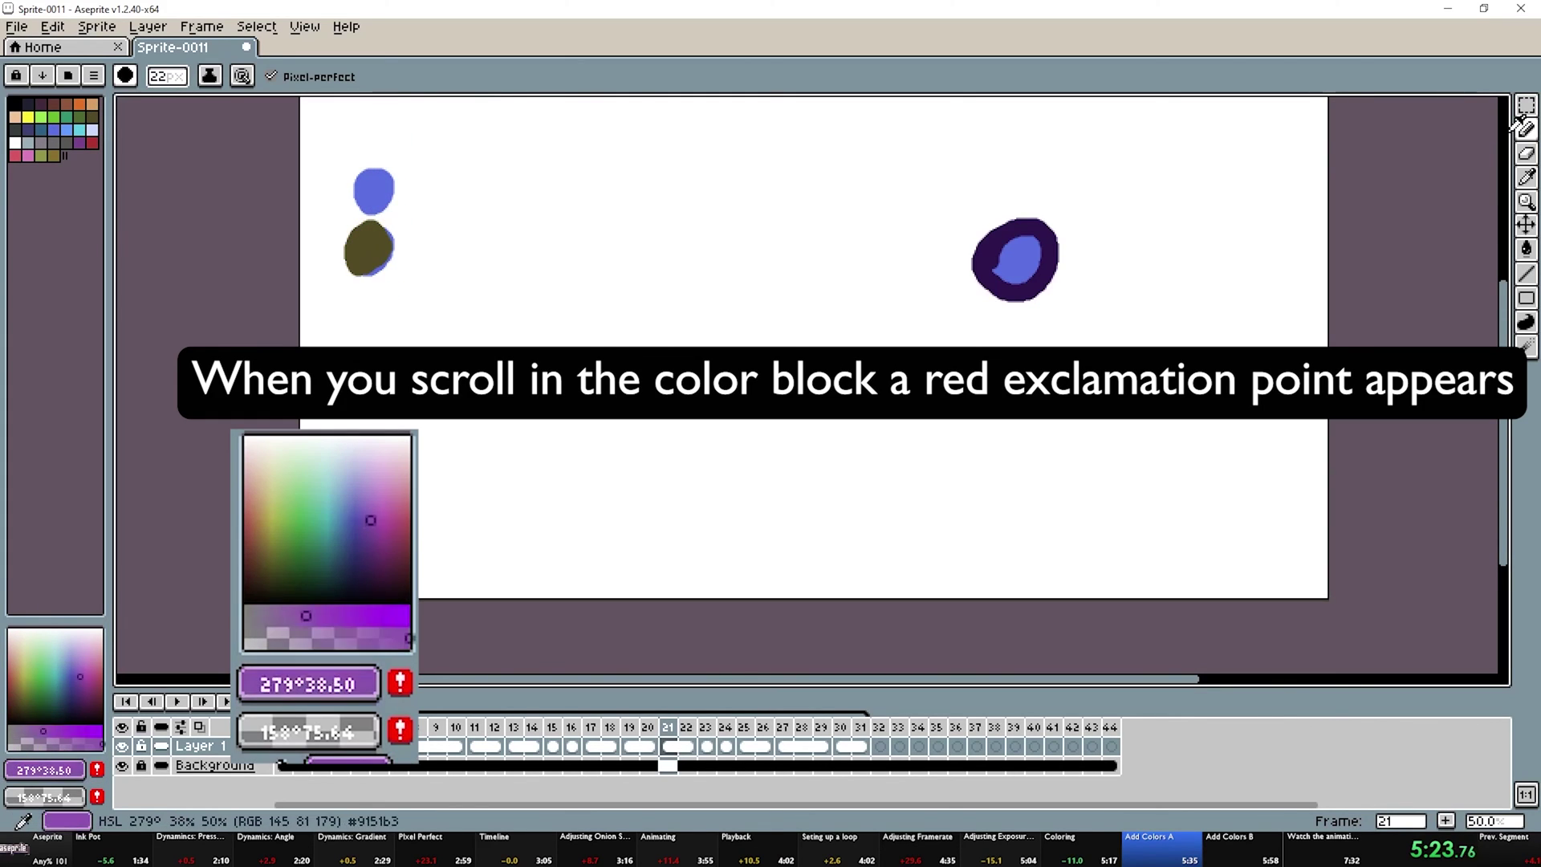
{"action": "scroll", "coordinate": [325, 520], "scroll_direction": "up", "scroll_amount": 3}
{"action": "left_click", "coordinate": [400, 682]}
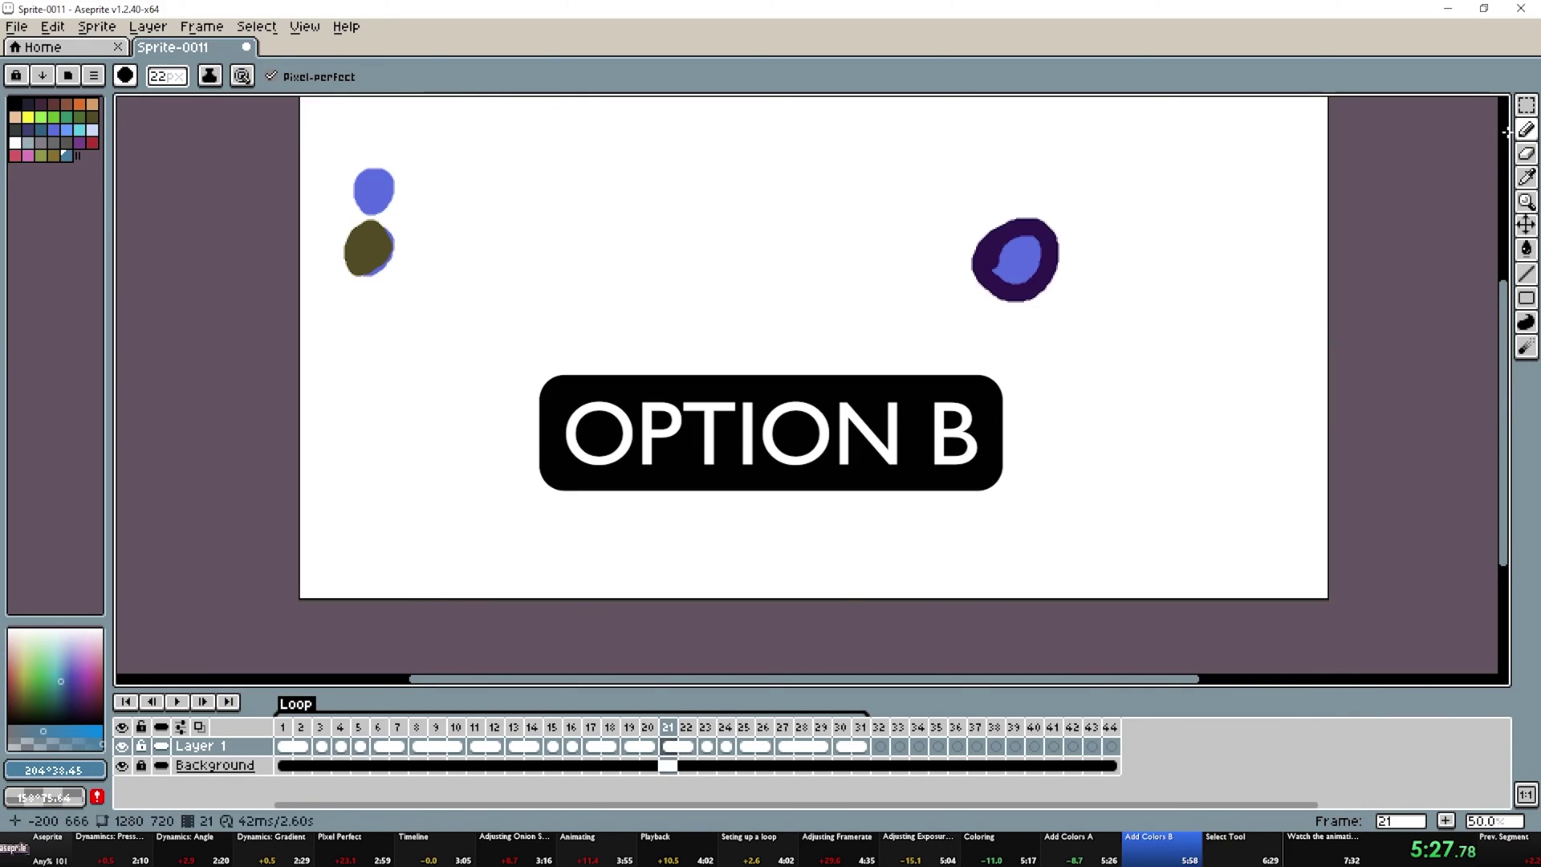
{"action": "left_click", "coordinate": [84, 692]}
{"action": "left_click_drag", "start_coordinate": [371, 317], "coordinate": [361, 333]}
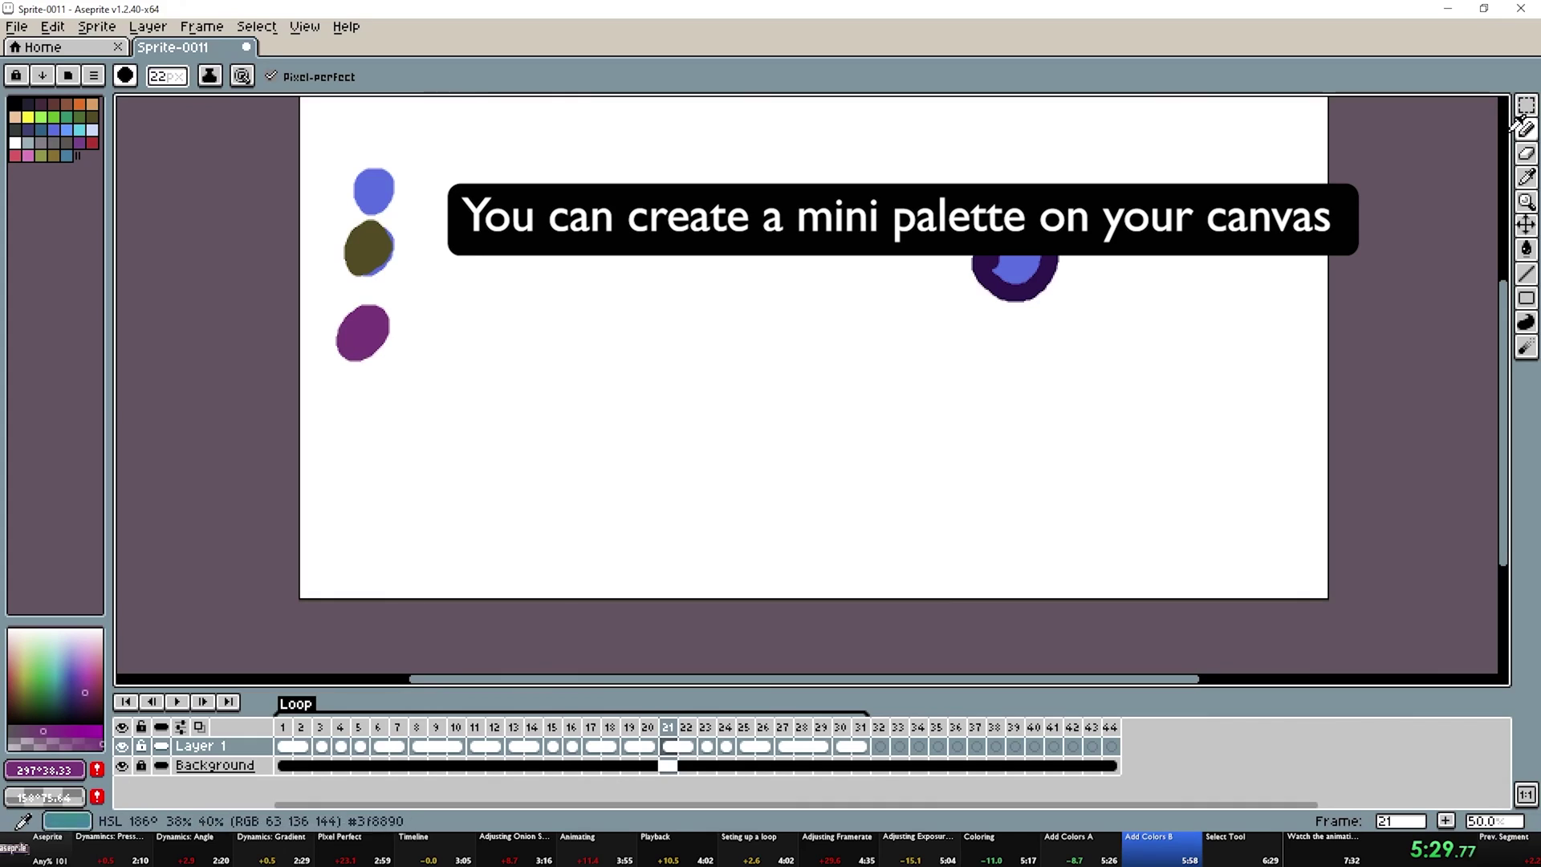
{"action": "left_click", "coordinate": [83, 706]}
{"action": "left_click_drag", "start_coordinate": [354, 409], "coordinate": [339, 433]}
{"action": "left_click", "coordinate": [41, 706]}
{"action": "left_click_drag", "start_coordinate": [365, 502], "coordinate": [361, 531]}
Replace the palette with a new one built from the sprite's colours
{"action": "left_click", "coordinate": [93, 75]}
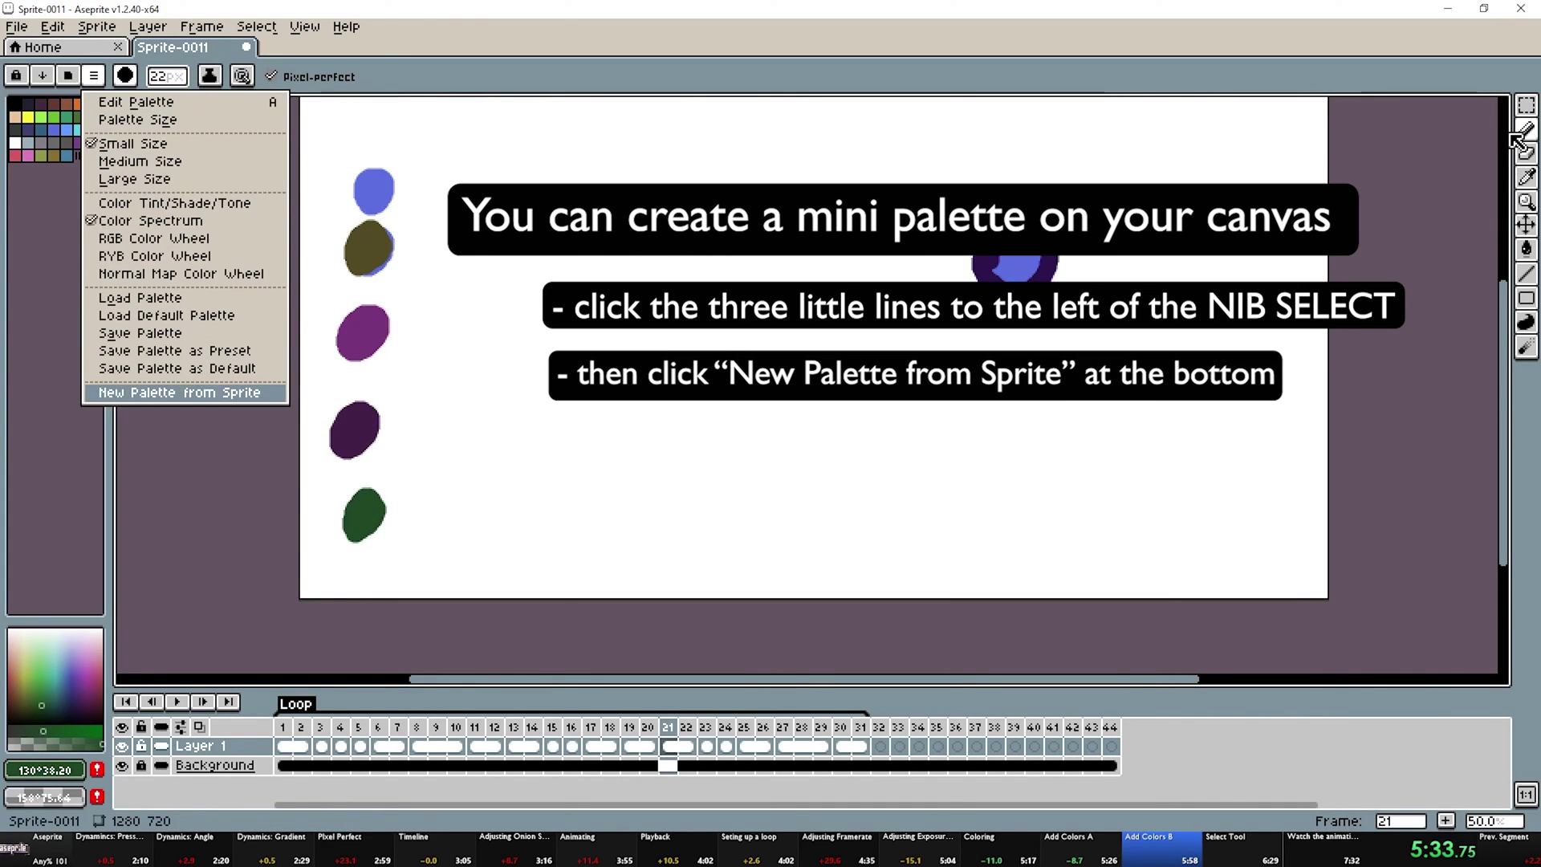
{"action": "left_click", "coordinate": [161, 393]}
{"action": "key", "text": "Return"}
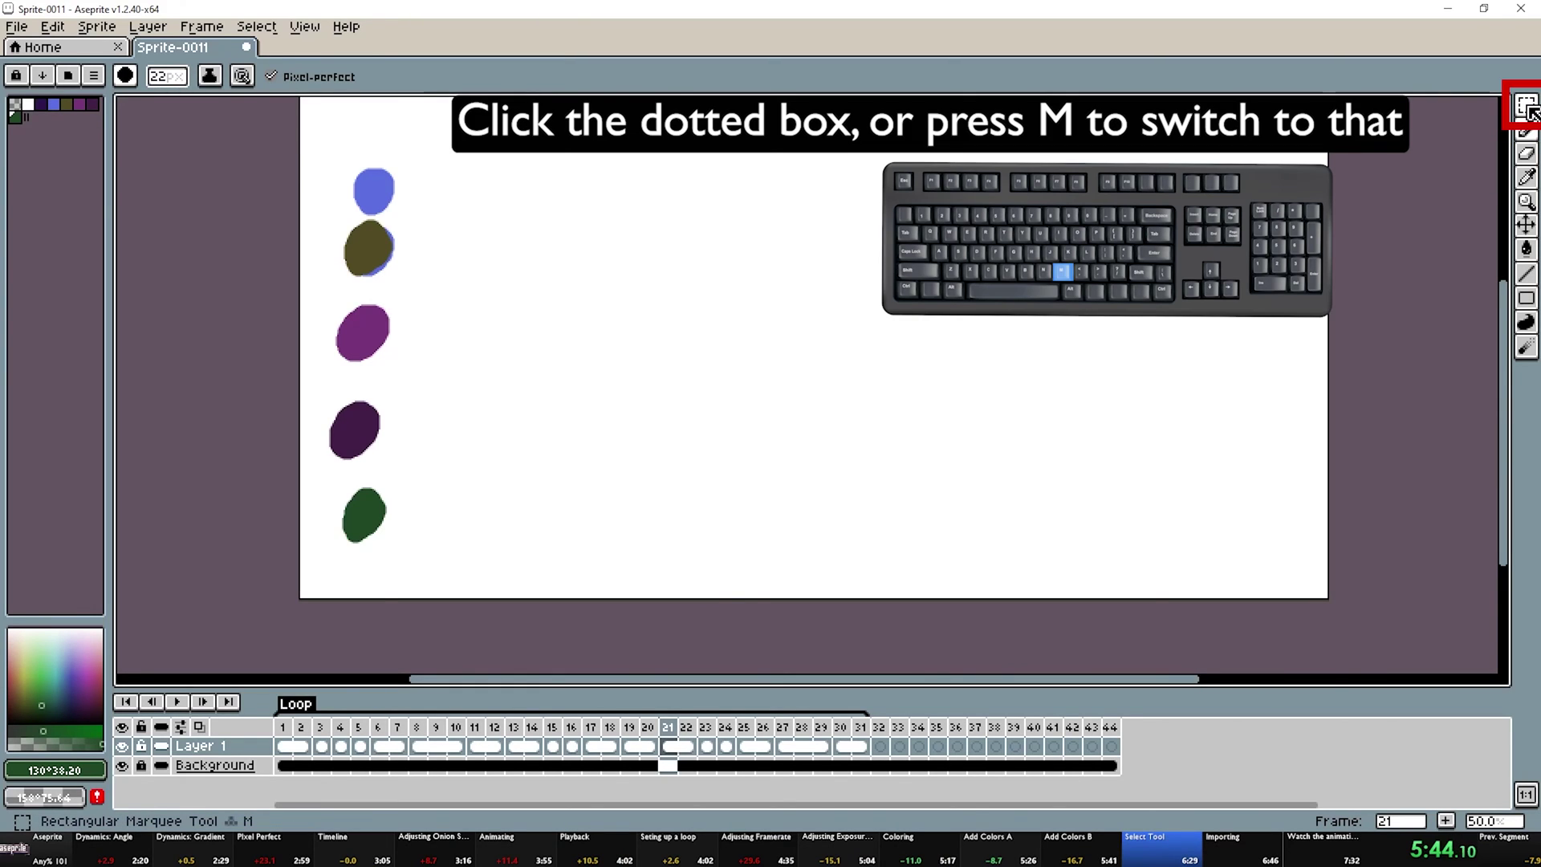
Try rectangular selections, selecting the top three blobs and adding the purple ones
{"action": "left_click", "coordinate": [1527, 106]}
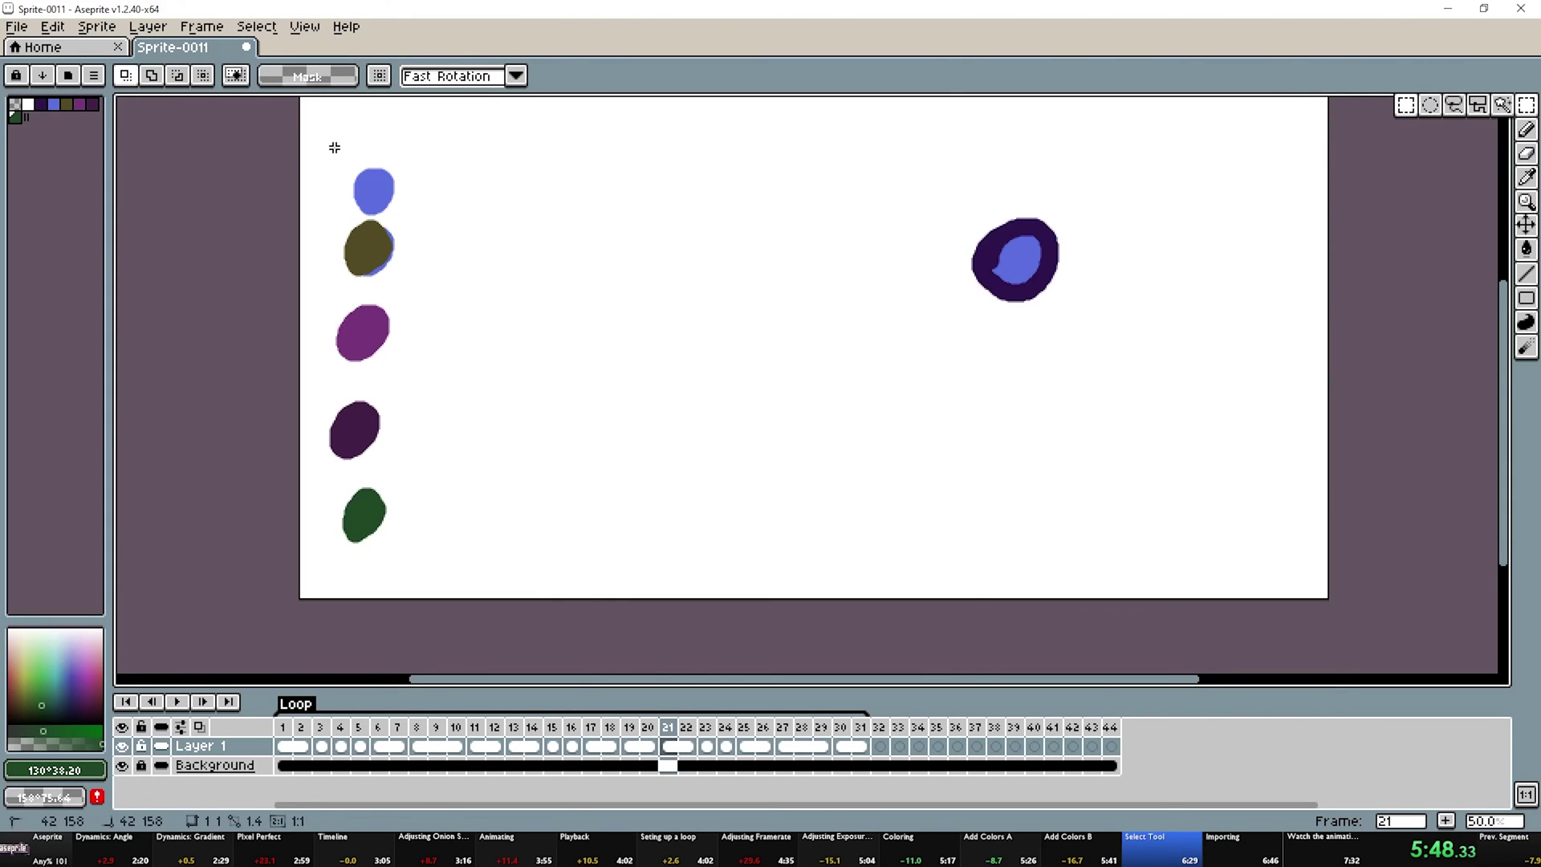
{"action": "left_click_drag", "start_coordinate": [335, 147], "coordinate": [425, 583]}
{"action": "left_click_drag", "start_coordinate": [598, 215], "coordinate": [692, 419]}
{"action": "left_click", "coordinate": [400, 231]}
{"action": "left_click_drag", "start_coordinate": [334, 113], "coordinate": [416, 341]}
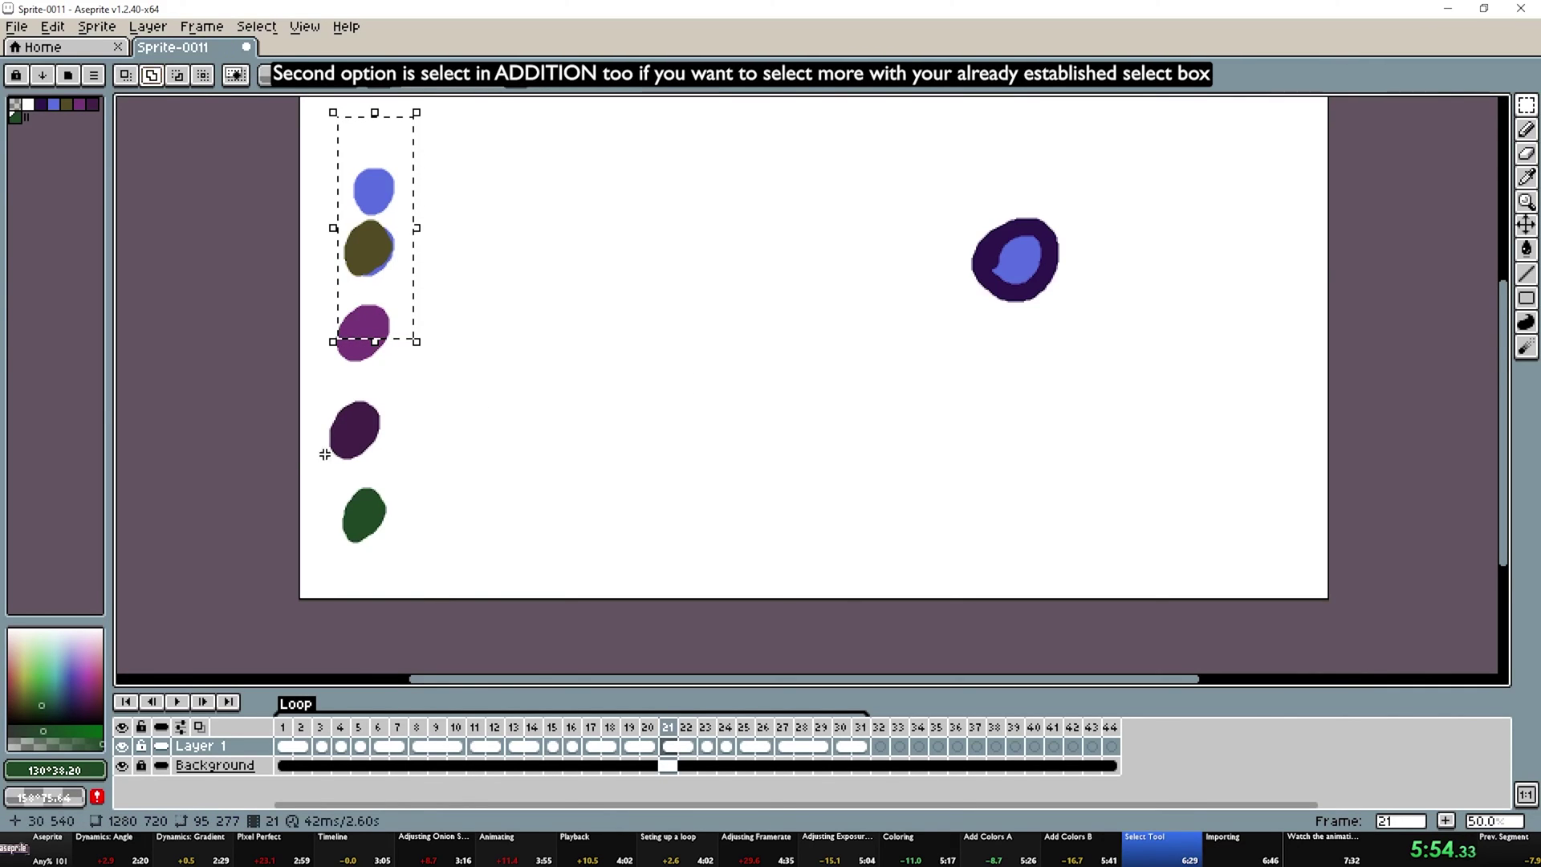
{"action": "left_click_drag", "start_coordinate": [323, 459], "coordinate": [383, 289]}
Subtract the dark purple blob, intersect down to the blue one, then box-select all five blobs
{"action": "left_click", "coordinate": [177, 74]}
{"action": "left_click_drag", "start_coordinate": [342, 374], "coordinate": [367, 464]}
{"action": "left_click", "coordinate": [203, 75]}
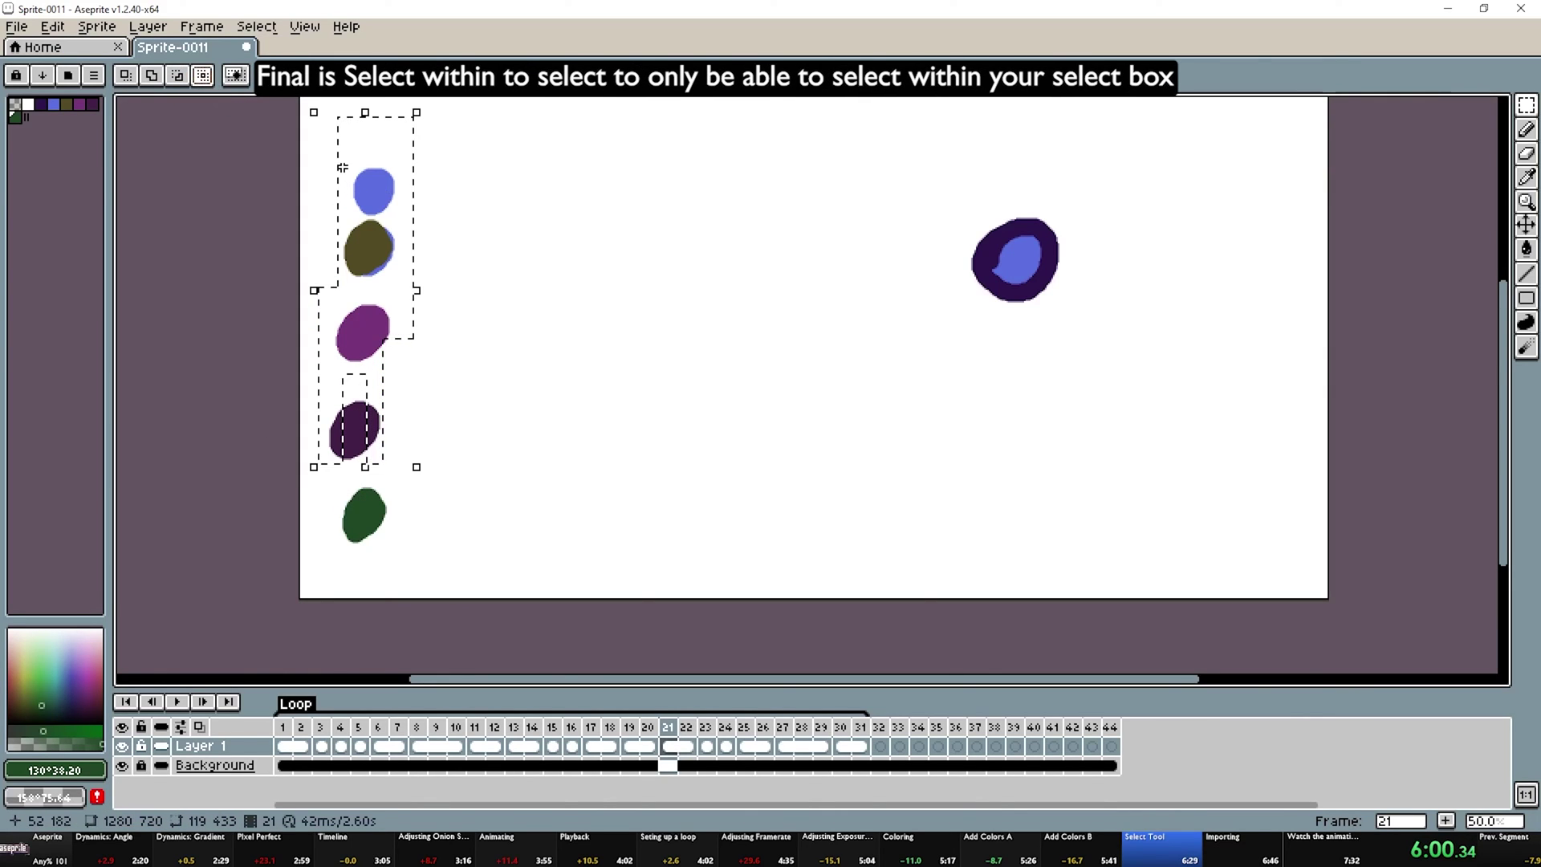
{"action": "left_click_drag", "start_coordinate": [343, 165], "coordinate": [394, 215]}
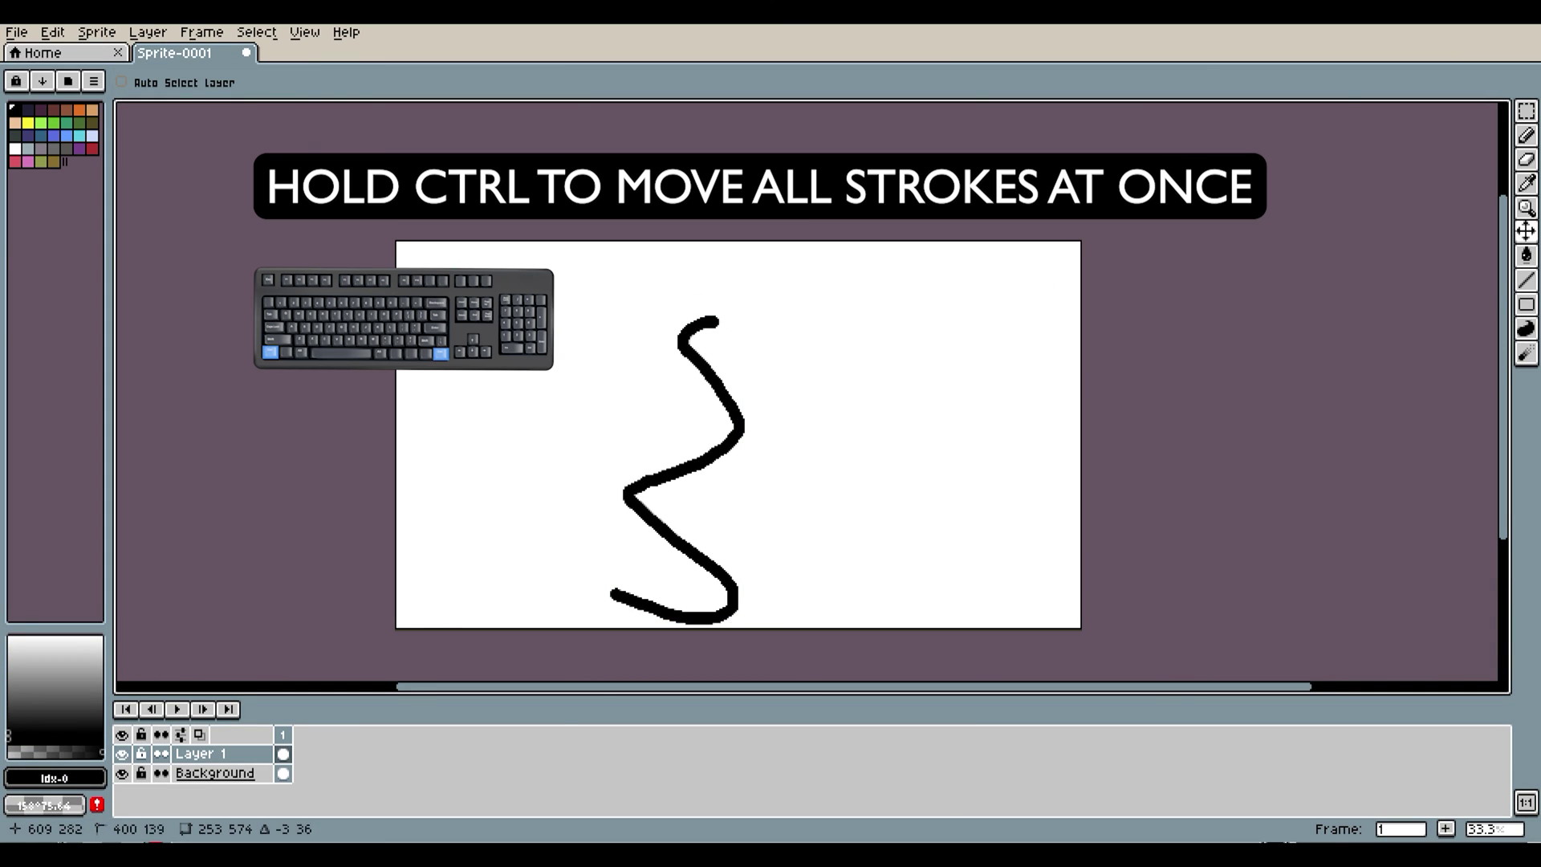
{"action": "mouse_move", "coordinate": [561, 320]}
{"action": "left_mouse_down"}
{"action": "mouse_move", "coordinate": [586, 307]}
{"action": "mouse_move", "coordinate": [572, 324]}
{"action": "mouse_move", "coordinate": [569, 297]}
{"action": "left_mouse_up"}
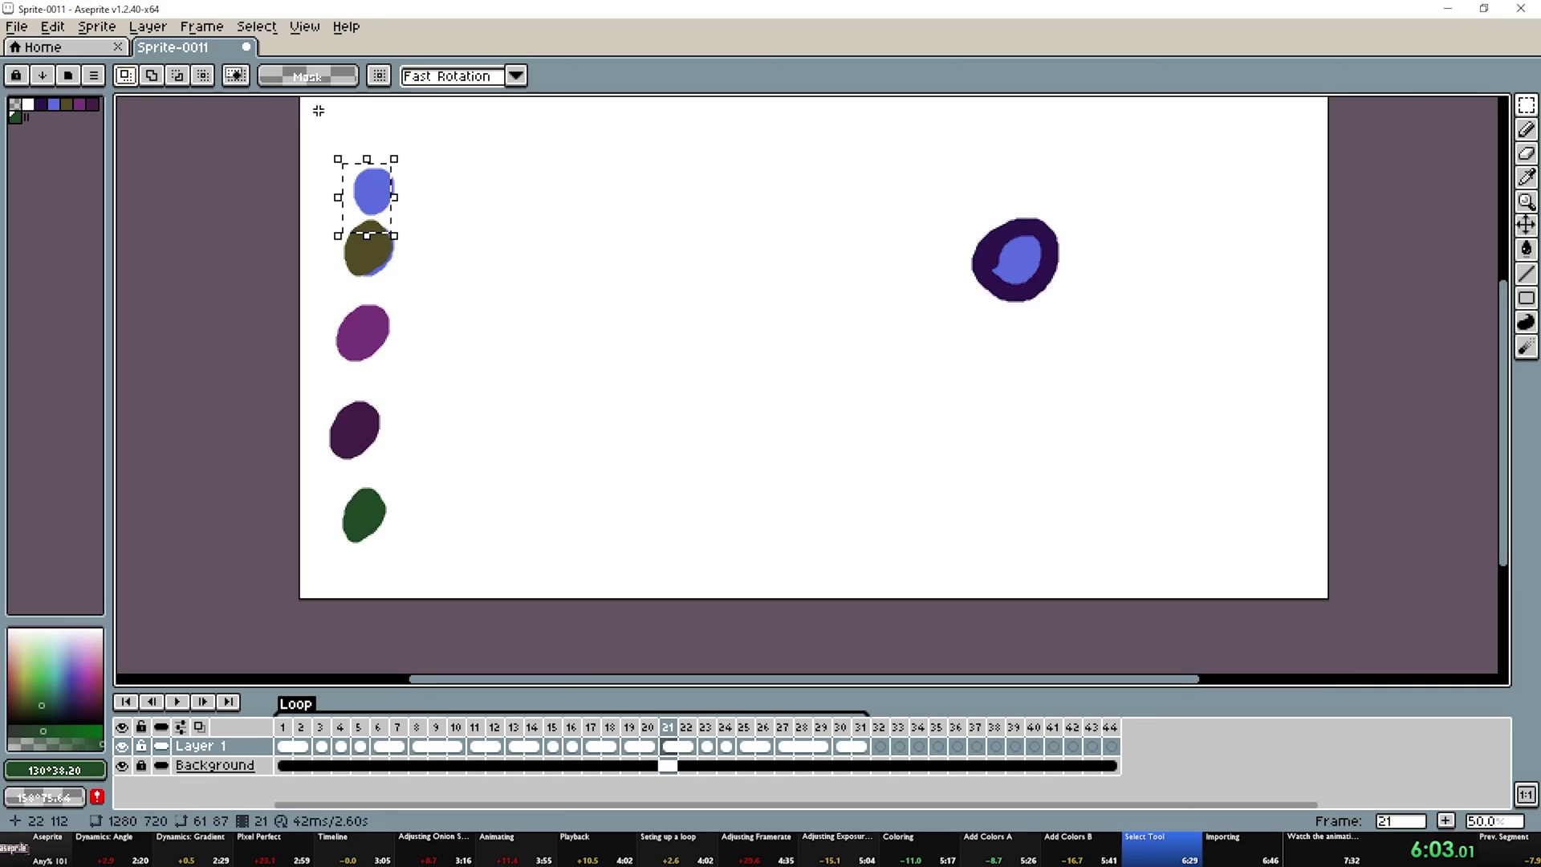
{"action": "left_click_drag", "start_coordinate": [316, 107], "coordinate": [471, 570]}
Delete the blobs, open and play iori-classic-kof13stance-2.gif, then drop in another desktop image
{"action": "key", "text": "Delete"}
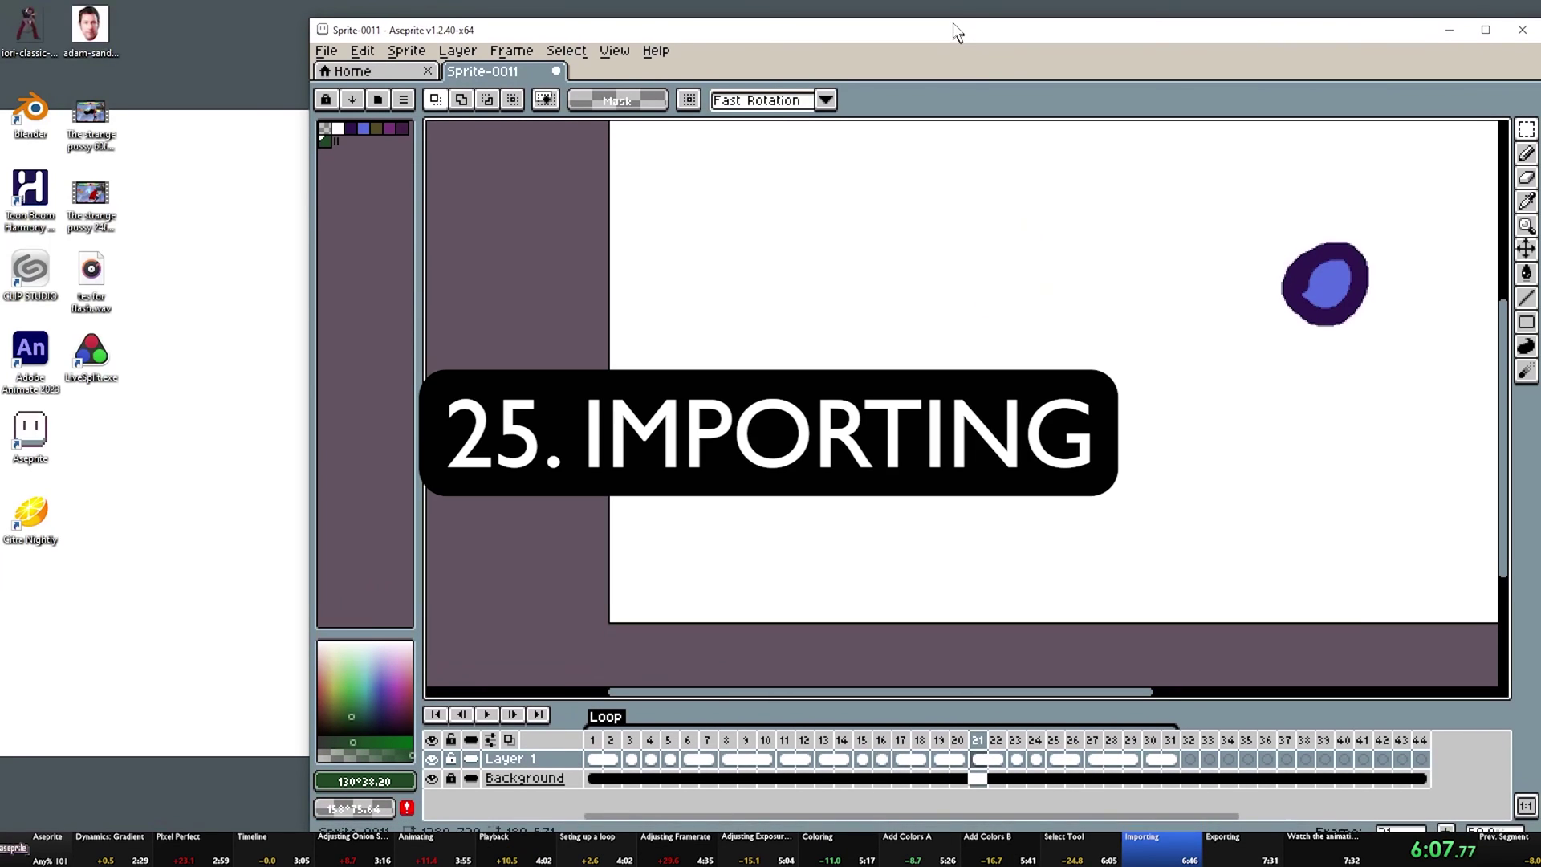
{"action": "left_click_drag", "start_coordinate": [28, 28], "coordinate": [534, 187]}
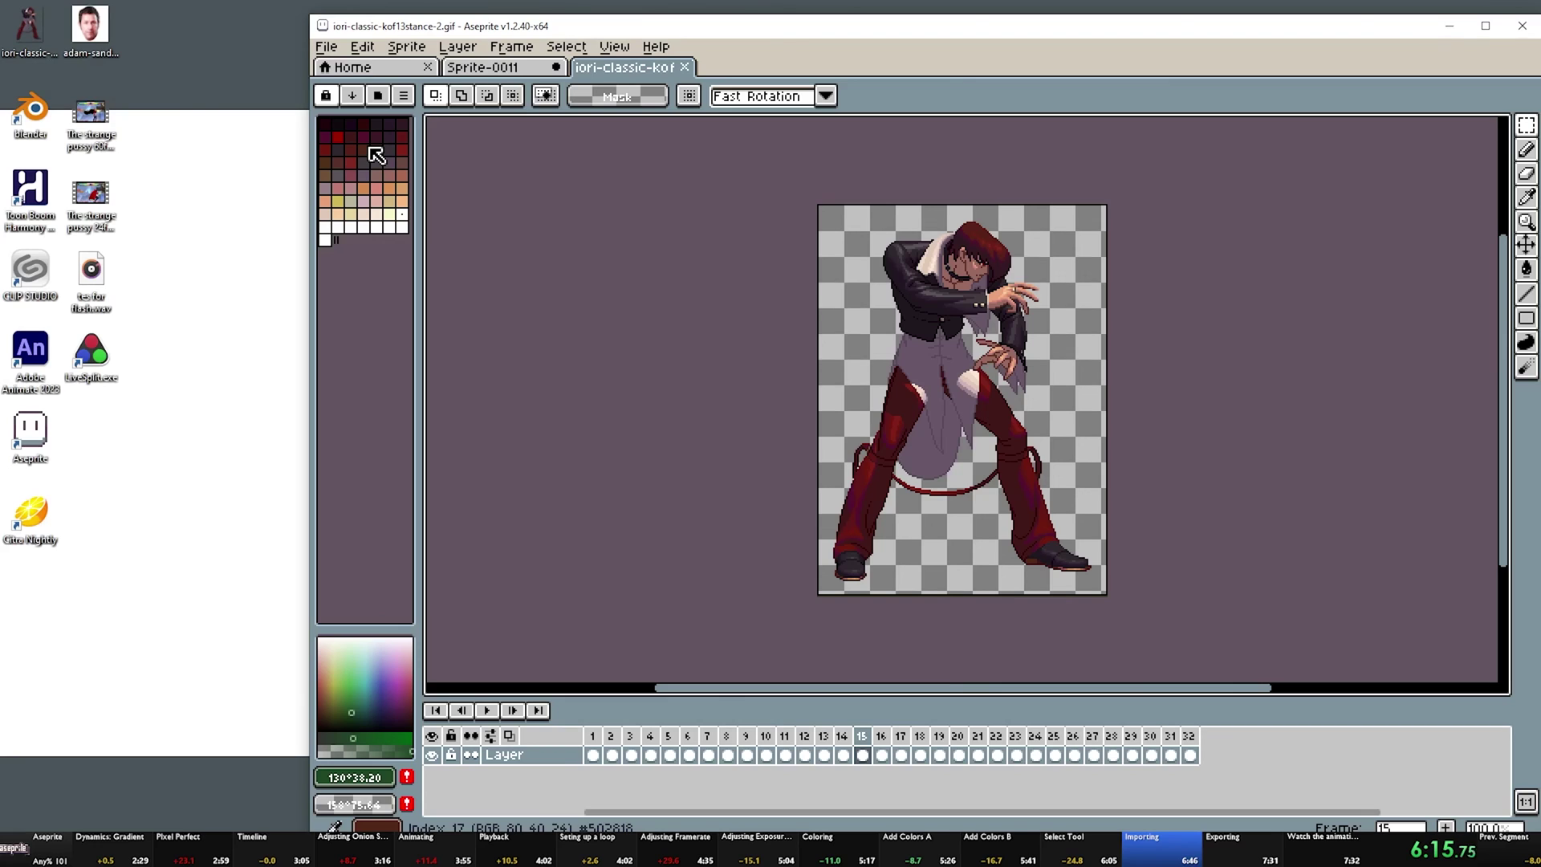
{"action": "key", "text": "Return"}
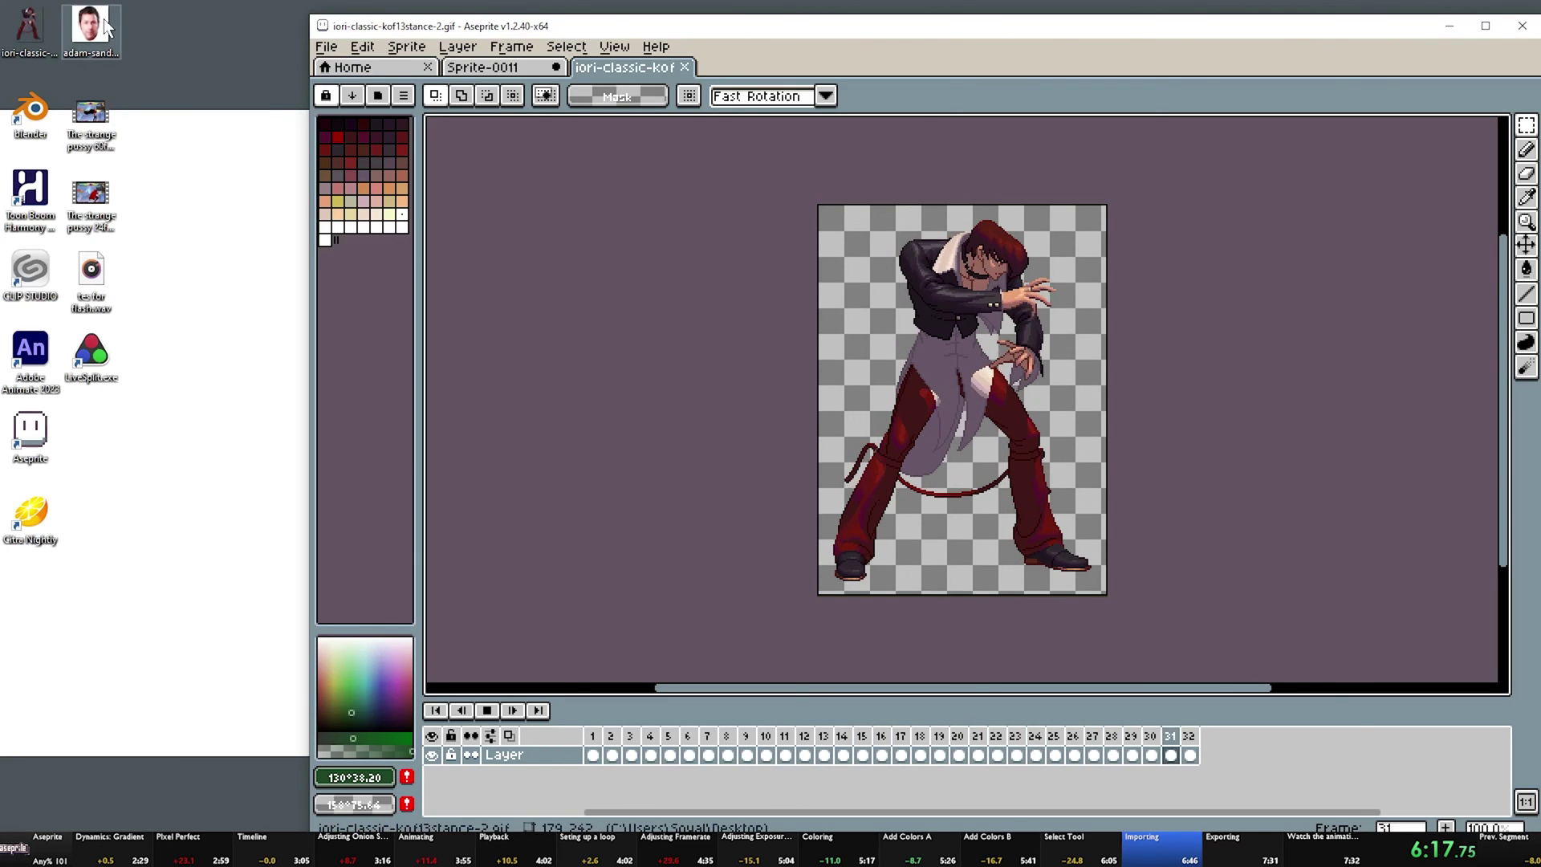
{"action": "left_click_drag", "start_coordinate": [107, 26], "coordinate": [667, 296]}
From Sprite-0011, open Export and set the output file to gyuhkghjkghjk.gif
{"action": "left_click", "coordinate": [490, 67]}
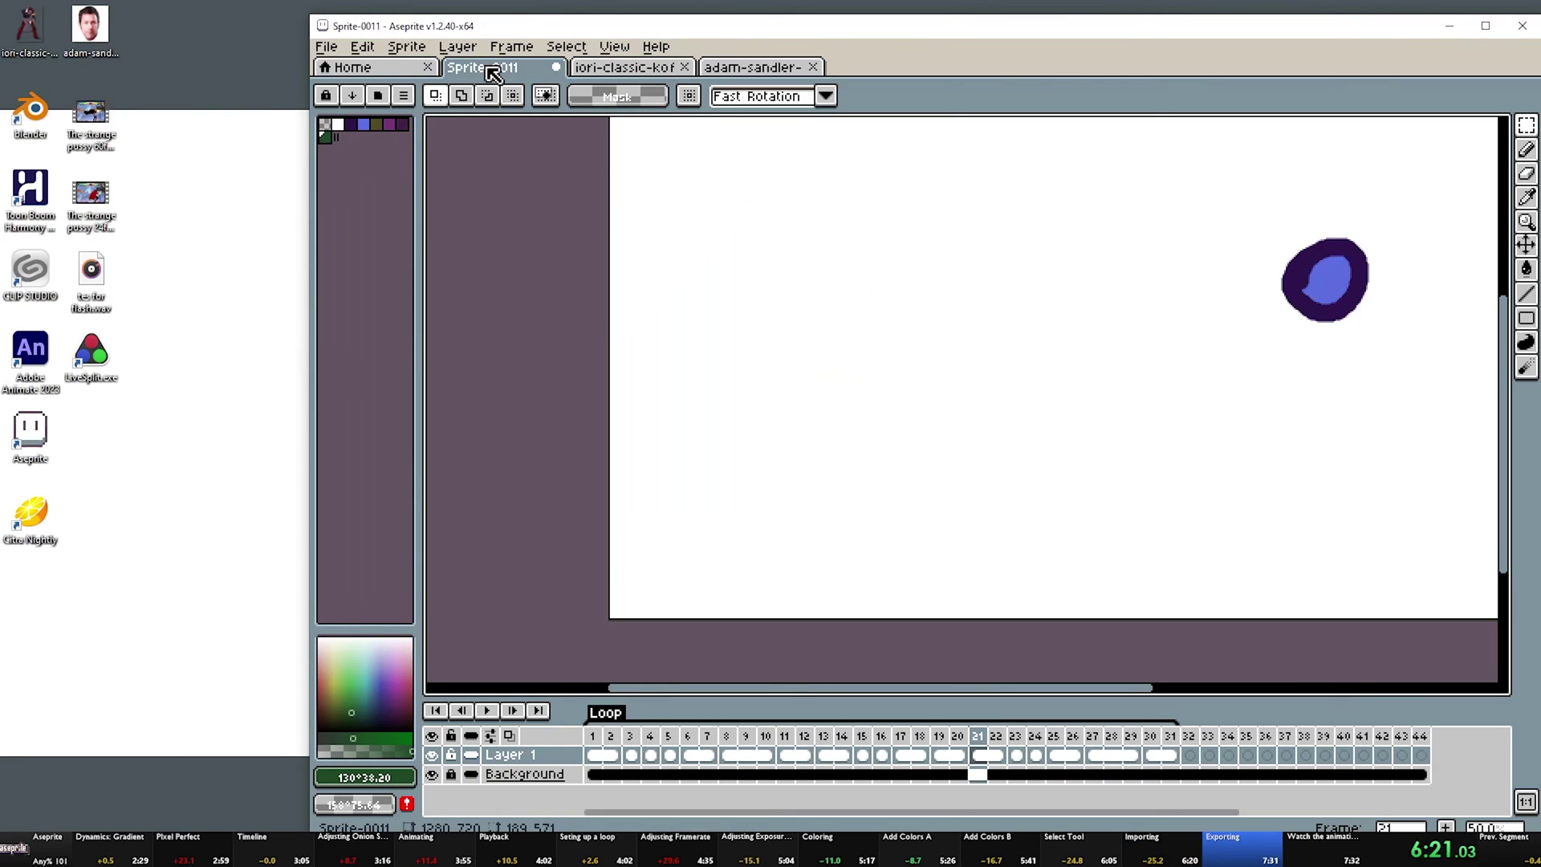
{"action": "left_click", "coordinate": [330, 49]}
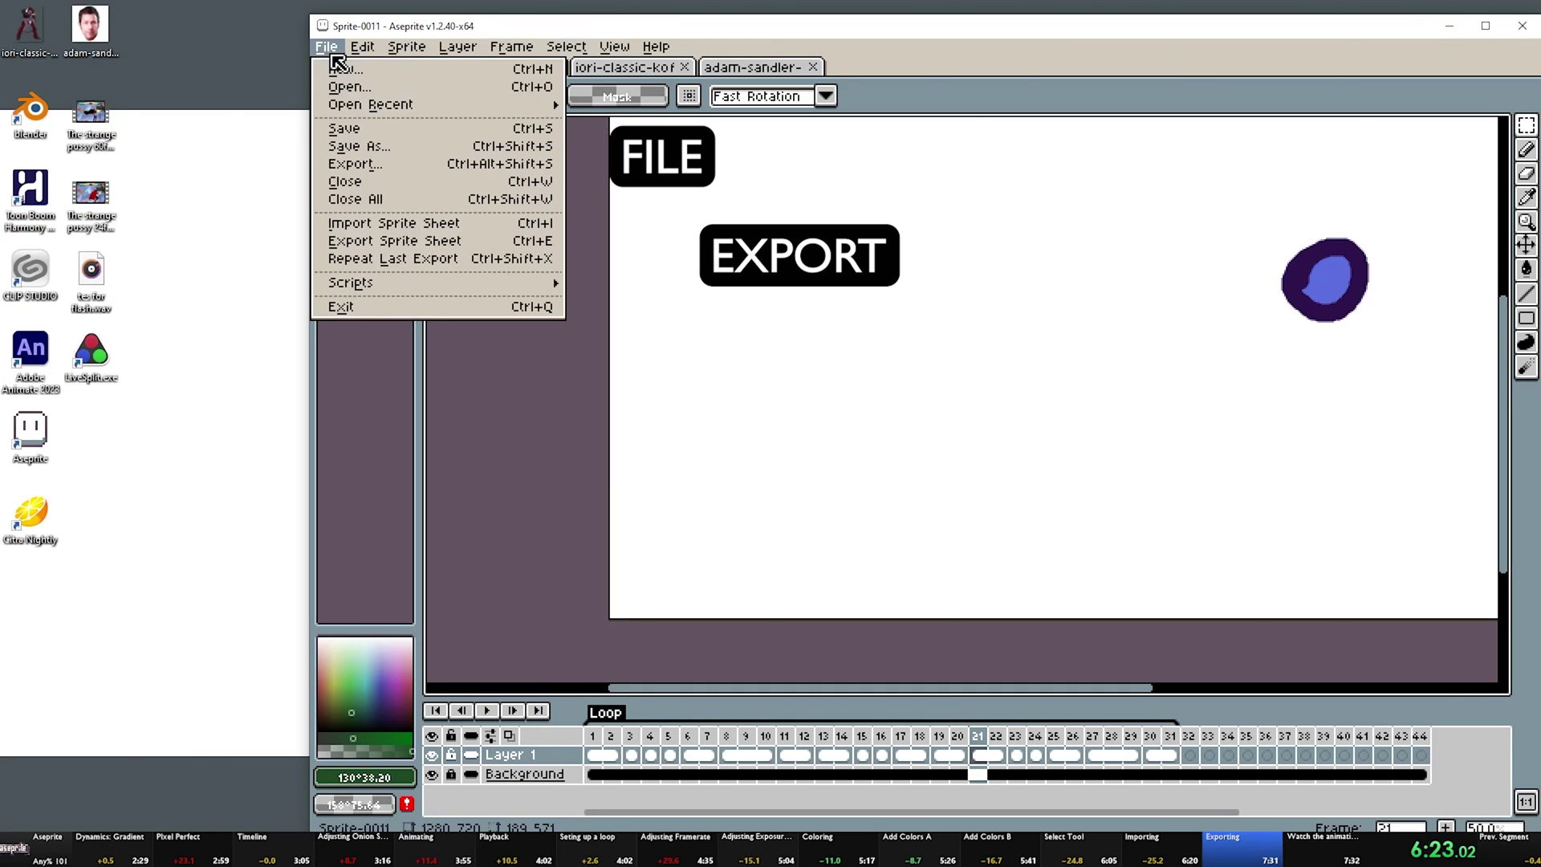
{"action": "left_click", "coordinate": [394, 165]}
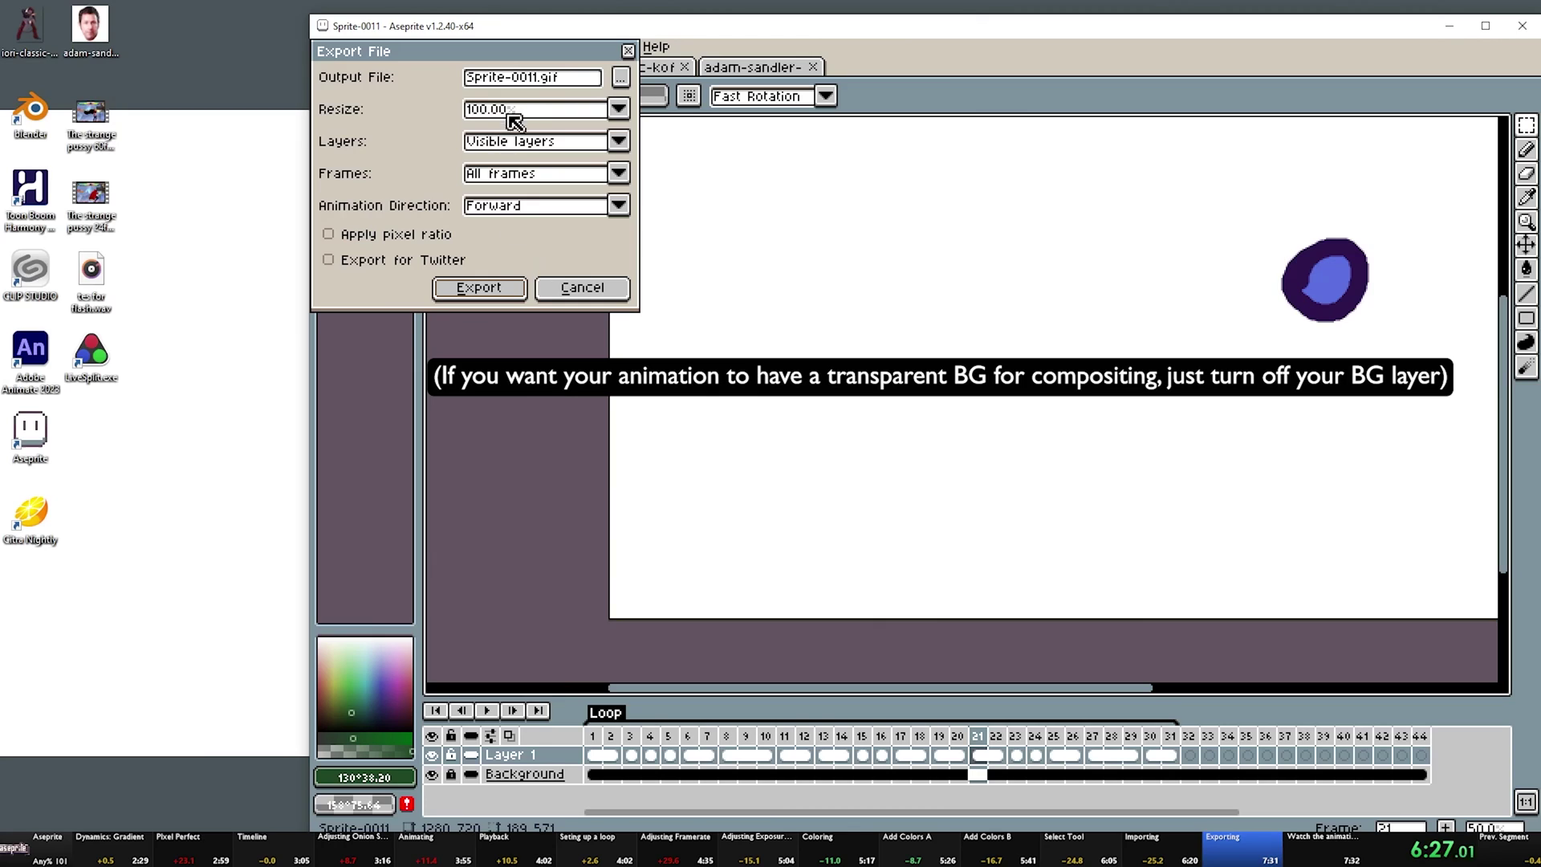
{"action": "left_click", "coordinate": [621, 77]}
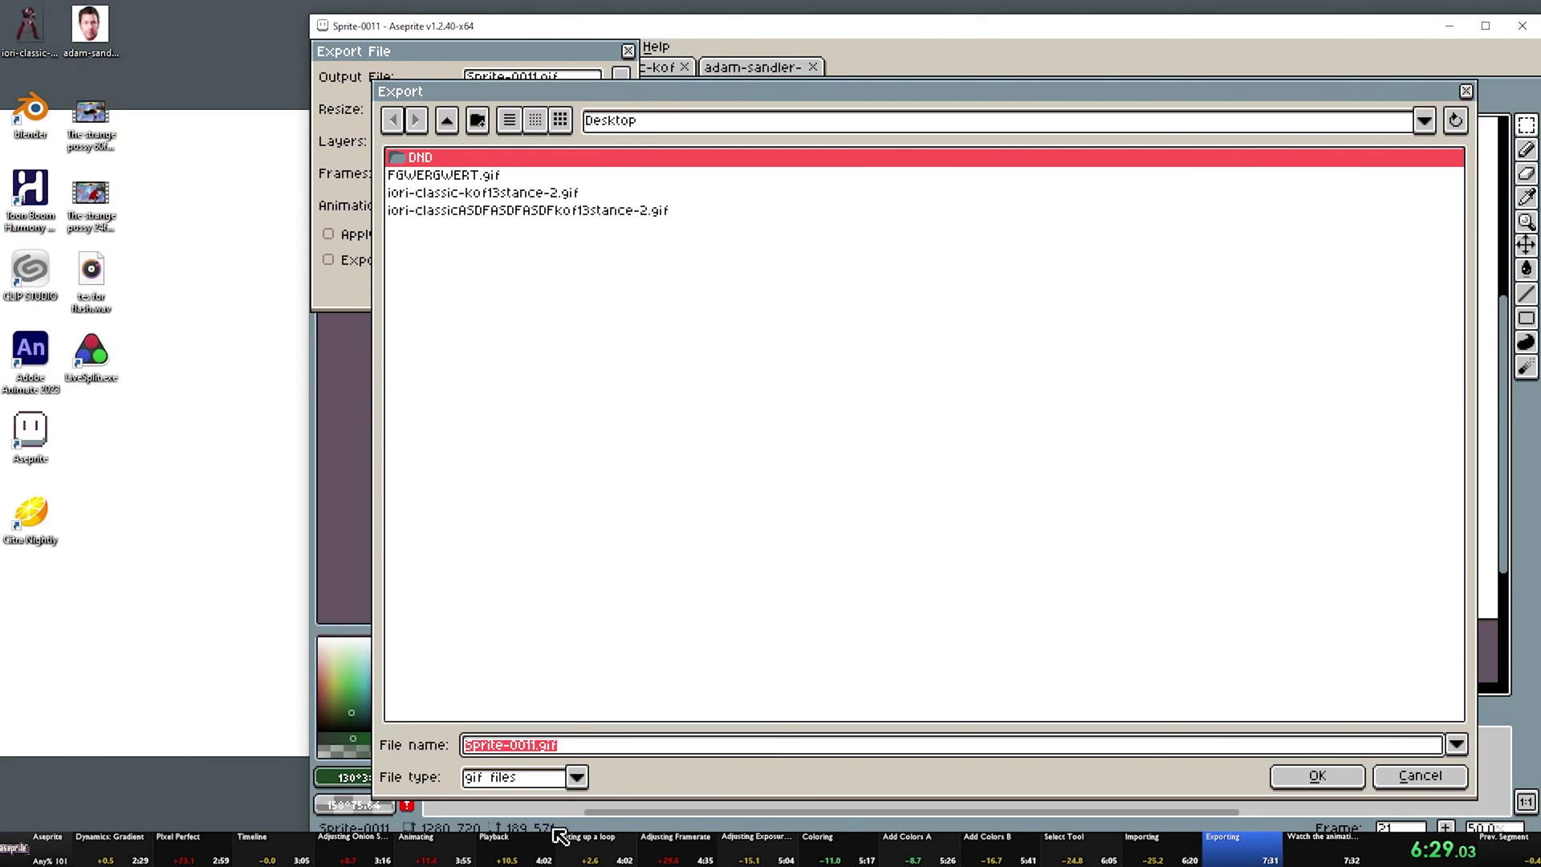
{"action": "type", "text": "gyuhkghjkghjk.gif"}
{"action": "left_click", "coordinate": [1365, 775]}
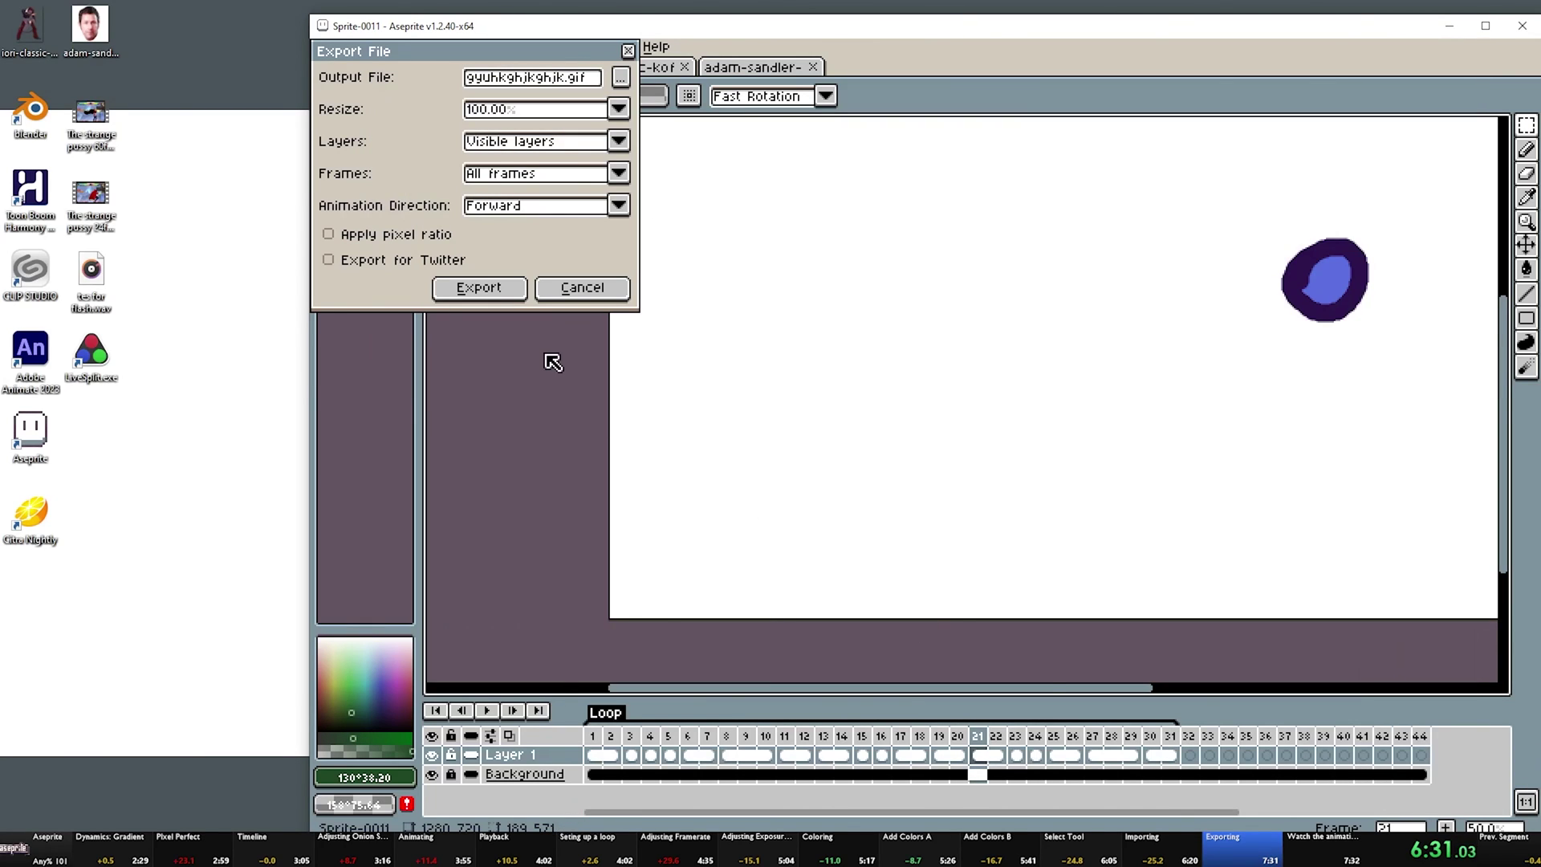
Export it, accepting the GIF warning with Animation Loop kept on
{"action": "left_click", "coordinate": [479, 288]}
{"action": "left_click", "coordinate": [875, 522]}
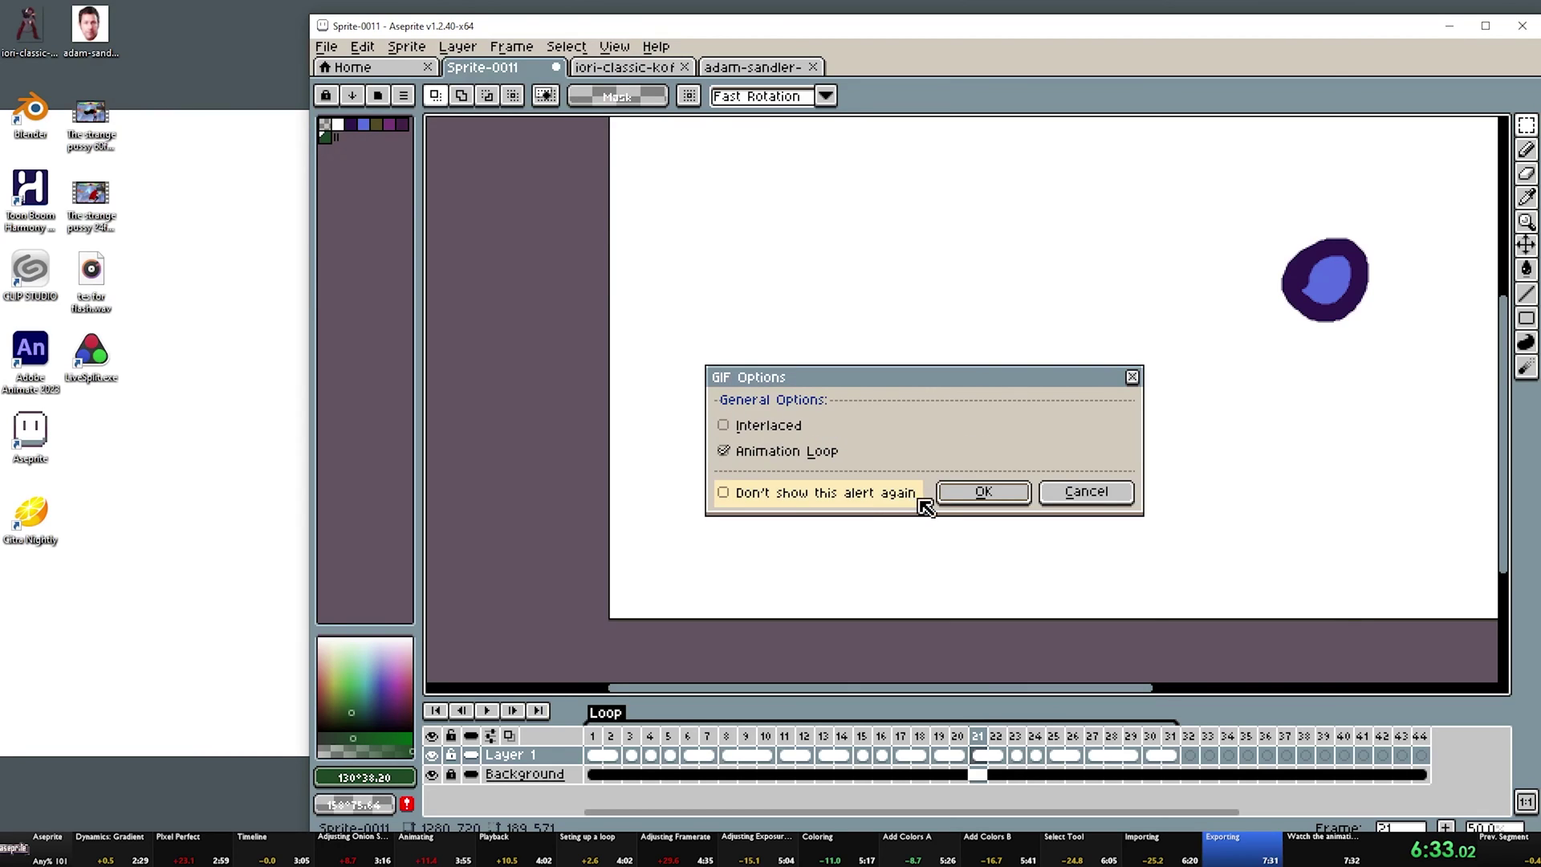
{"action": "left_click", "coordinate": [979, 493]}
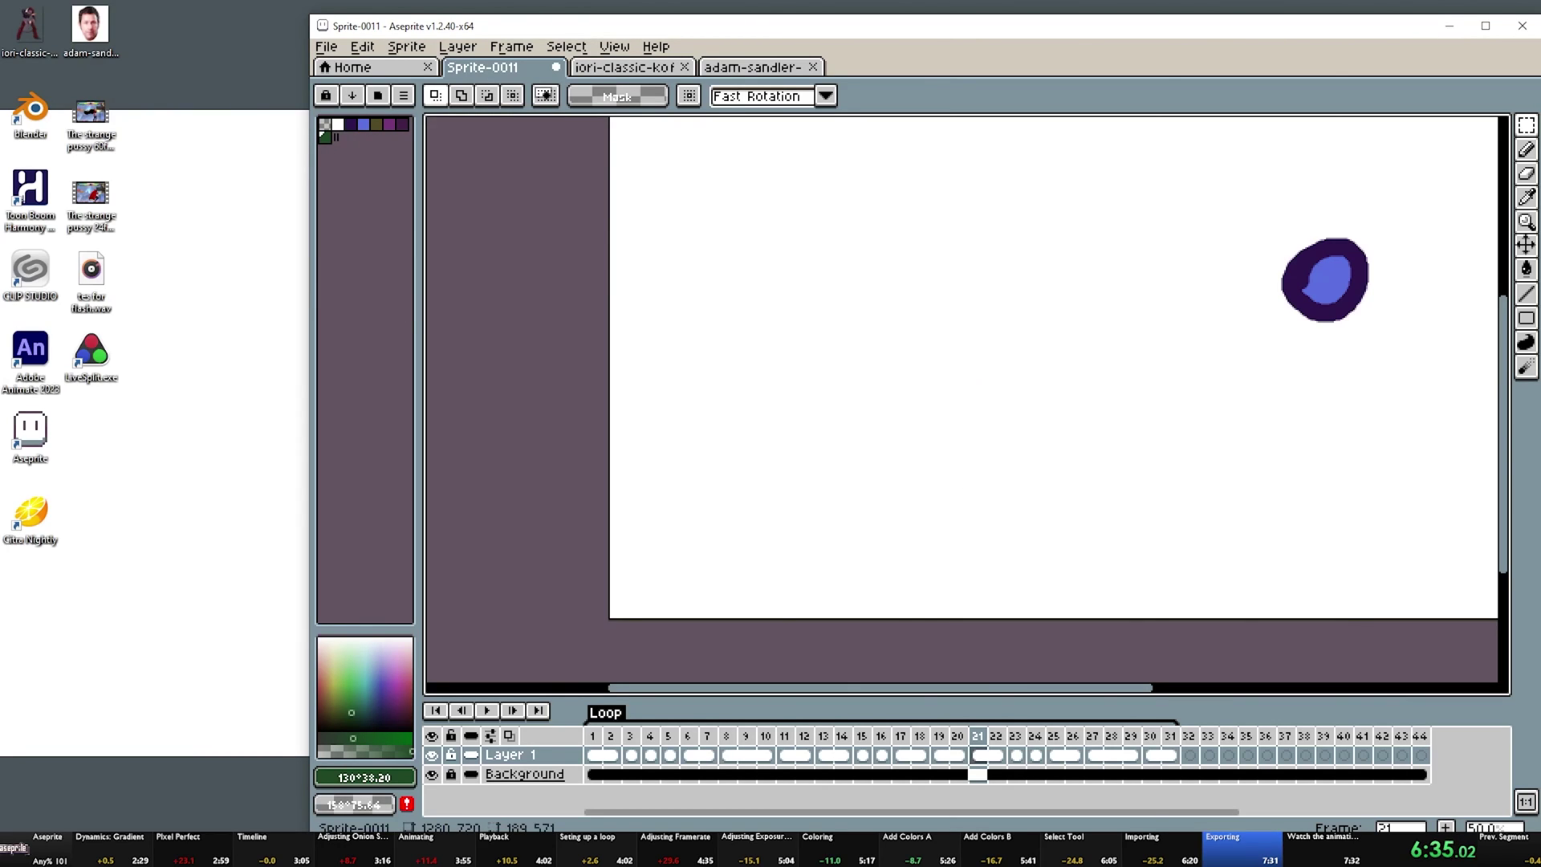